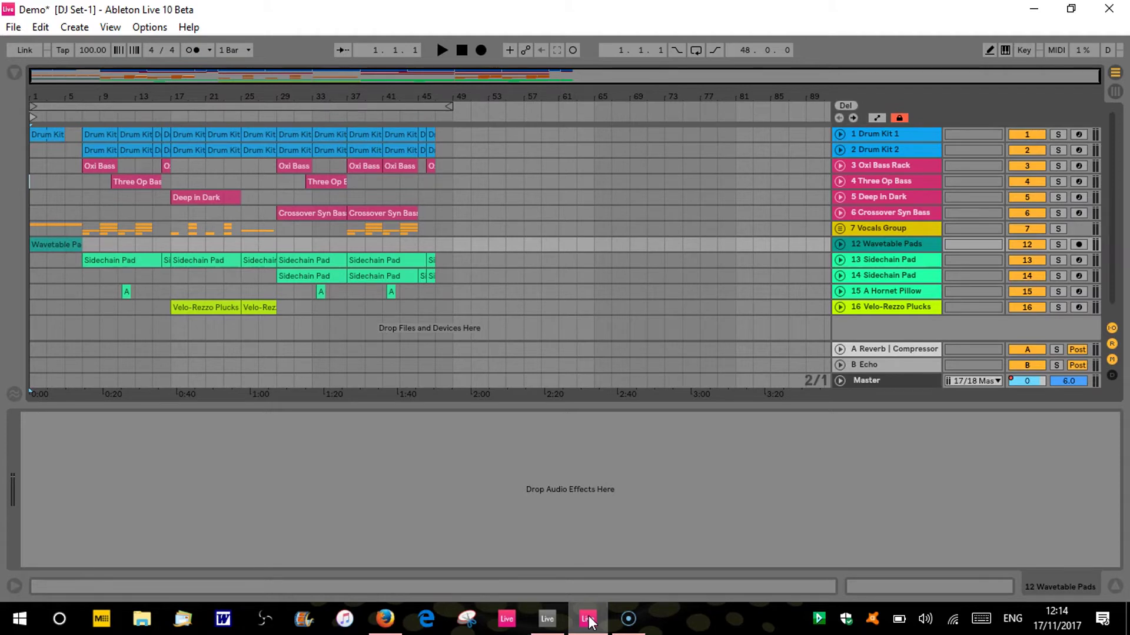
# Step: Play the Demo set from 1.1.1, then expand Drum Kit 1 to show Compressor, EQ Eight and Drum Buss
pyautogui.click(262, 310)
pyautogui.click(244, 287)
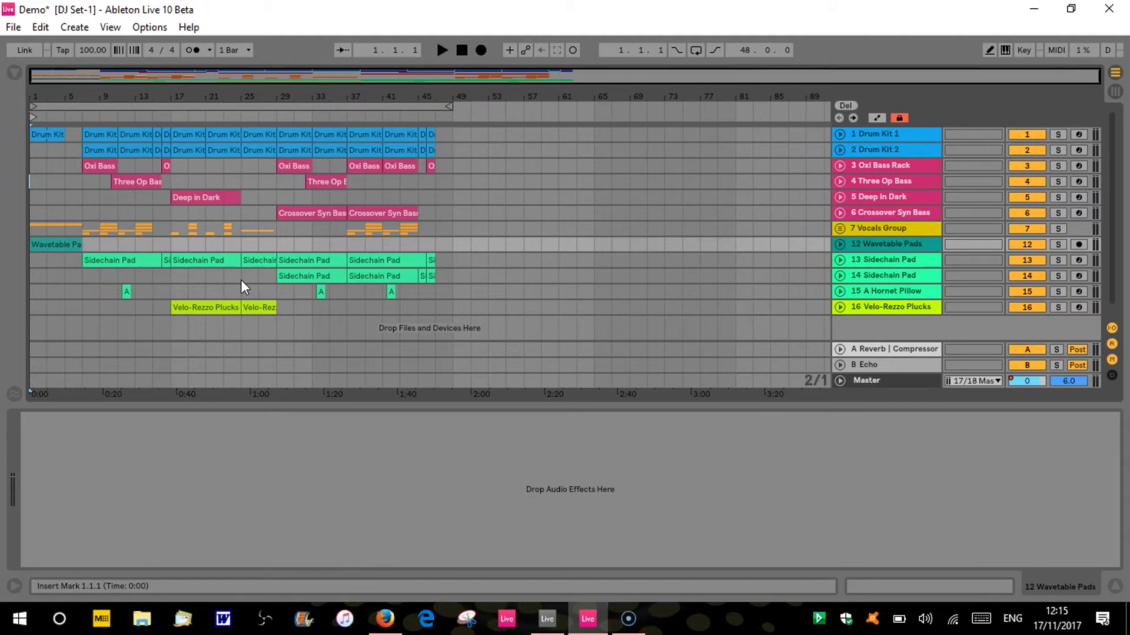
pyautogui.press('space')
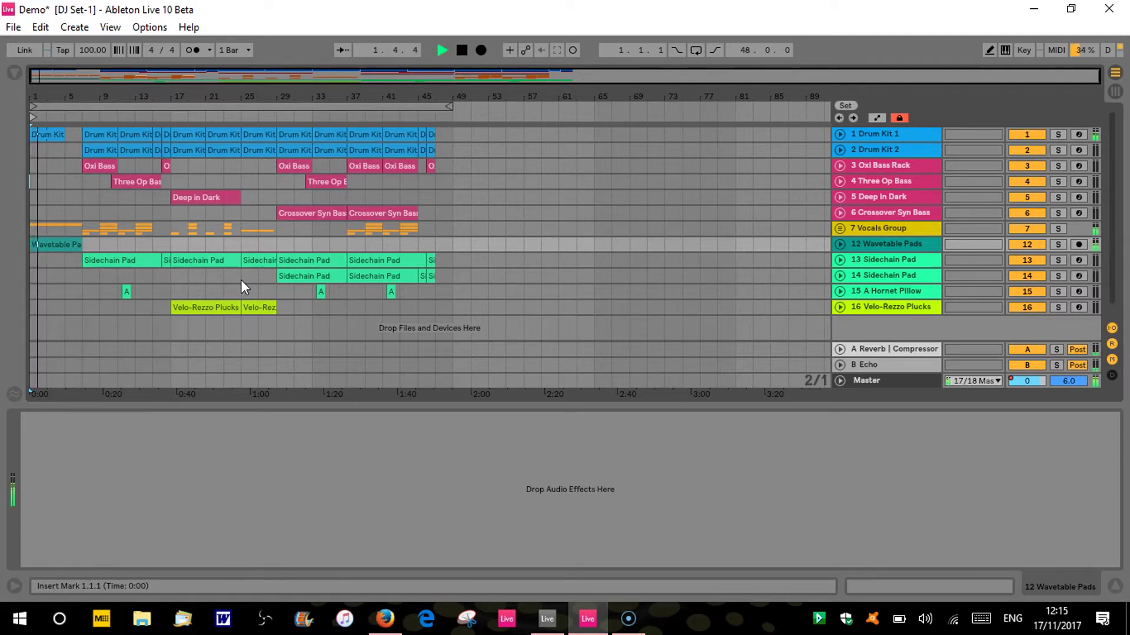
pyautogui.click(839, 135)
pyautogui.click(865, 140)
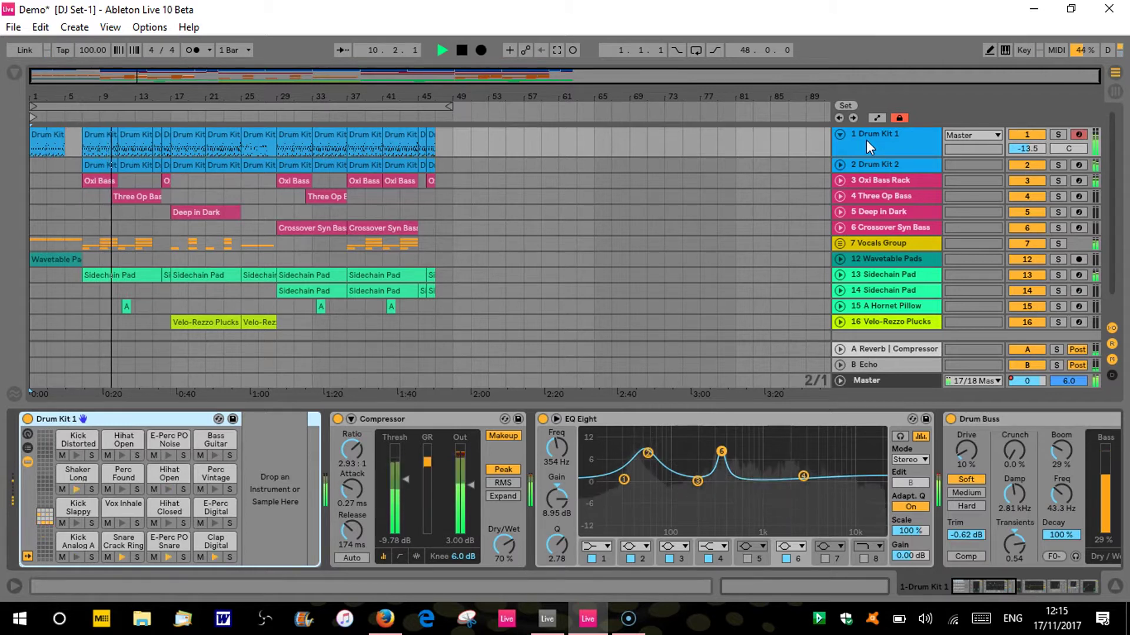
# Step: Scroll through Drum Kit 1's device chain in the Device View
pyautogui.click(914, 345)
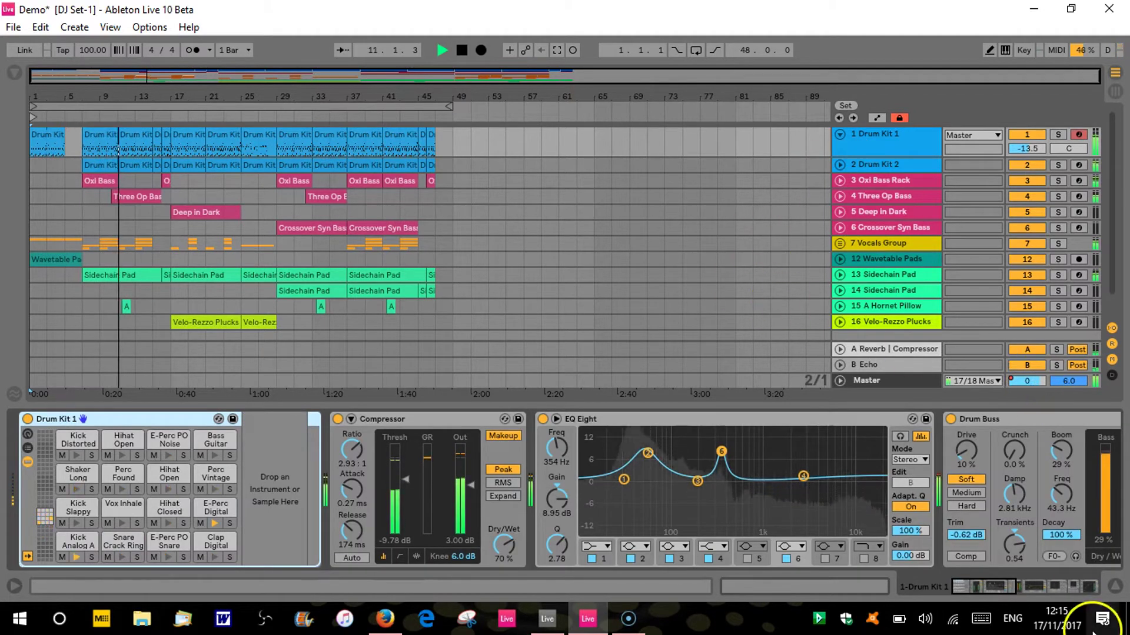
pyautogui.moveTo(1009, 586); pyautogui.dragTo(1025, 588)
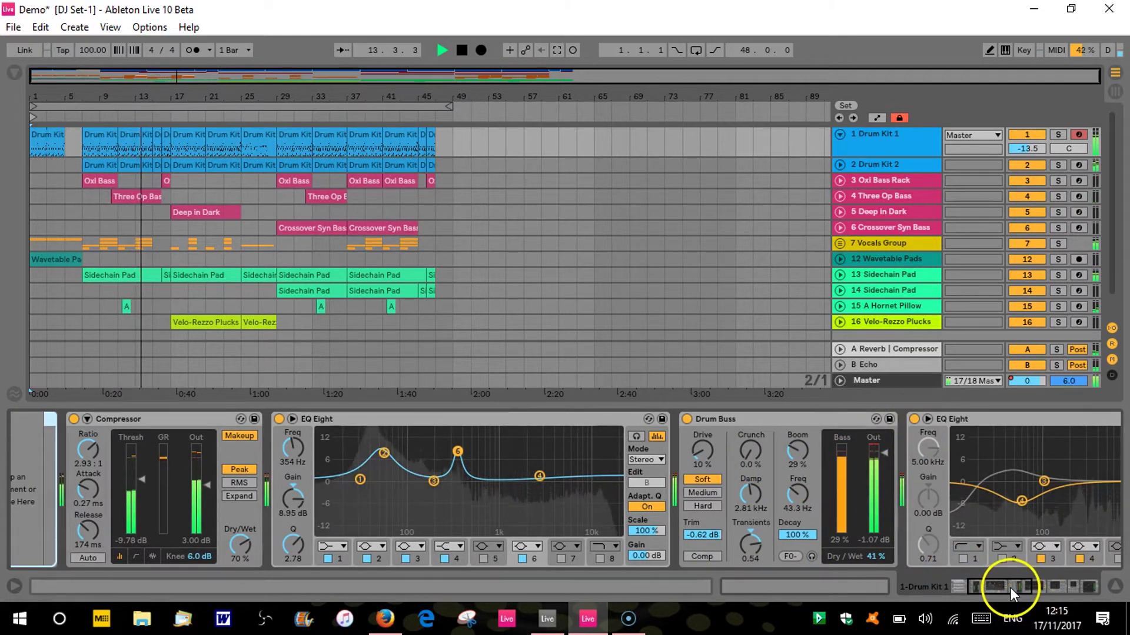
pyautogui.moveTo(1011, 587); pyautogui.dragTo(1081, 584)
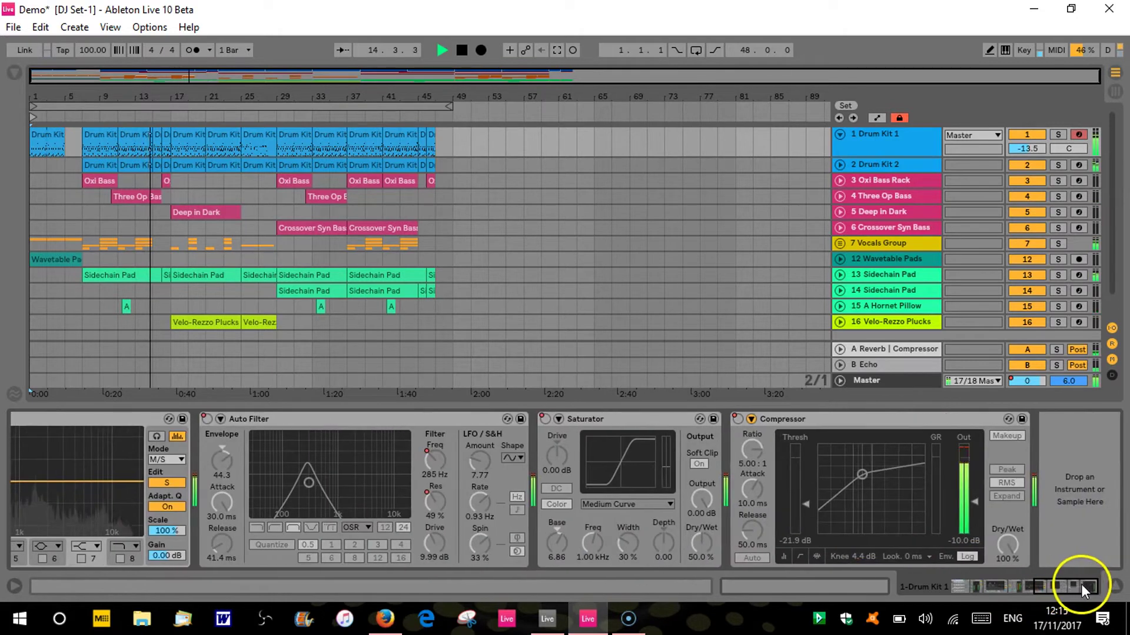
# Step: Show the Oxi Bass Rack, Wavetable Pads and Velo-Rezzo Plucks tracks' devices in turn
pyautogui.click(901, 179)
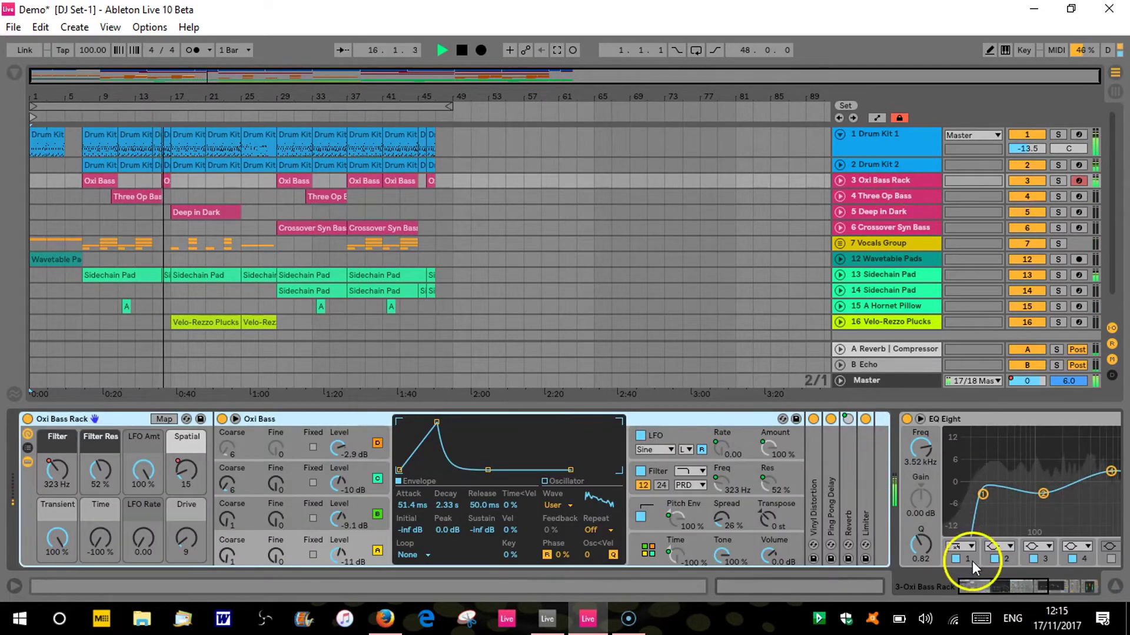
pyautogui.moveTo(984, 577); pyautogui.dragTo(1033, 582)
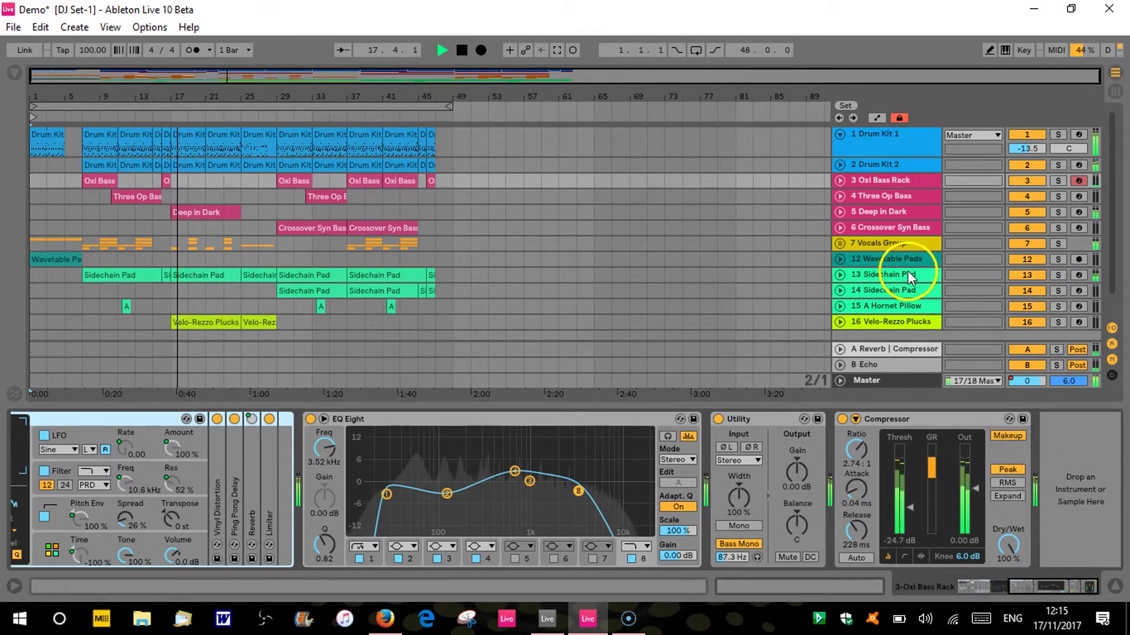
pyautogui.click(891, 259)
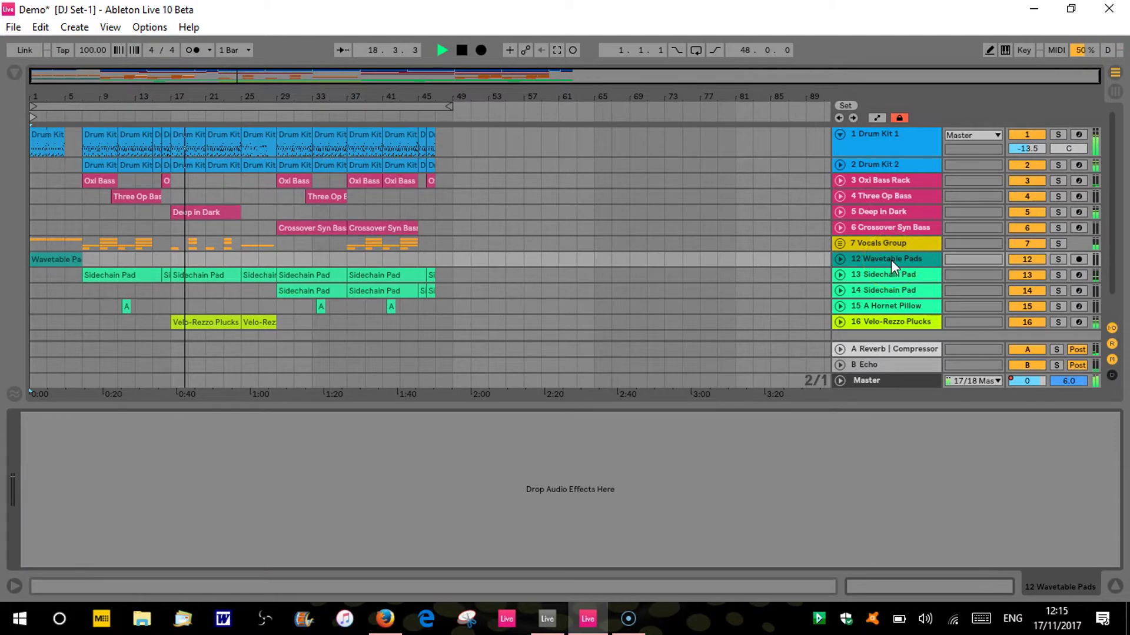
pyautogui.click(874, 322)
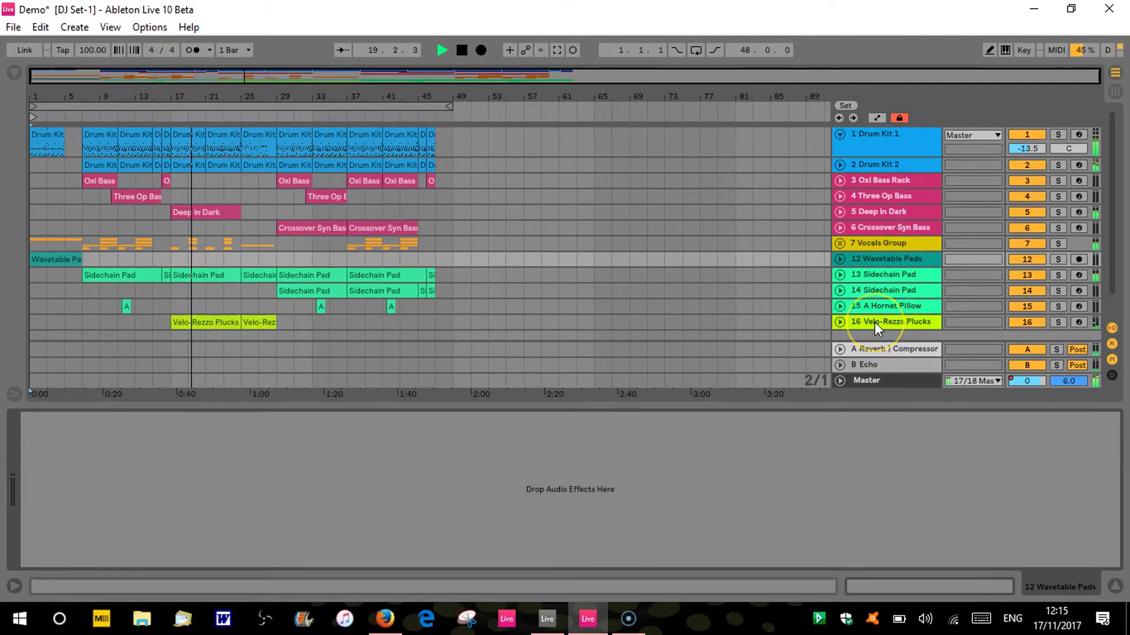
# Step: Shift Wavetable's oscillator position, turn on Automation Mode and unfold Vocals Group and Vocals Slice
pyautogui.moveTo(388, 471); pyautogui.dragTo(346, 482)
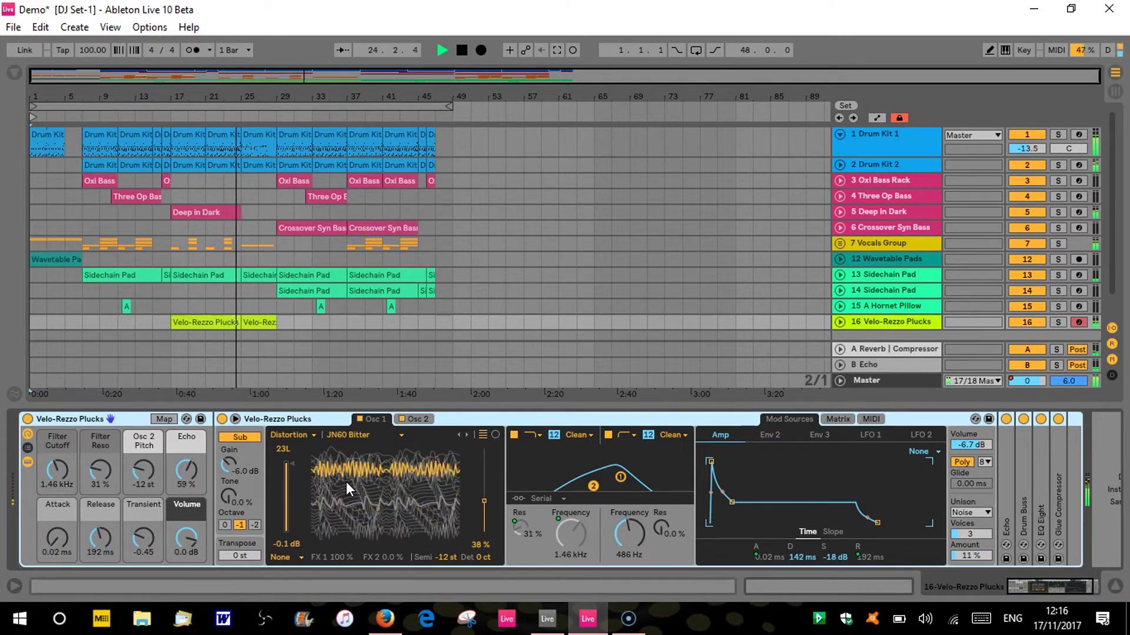
pyautogui.press('a')
pyautogui.click(744, 343)
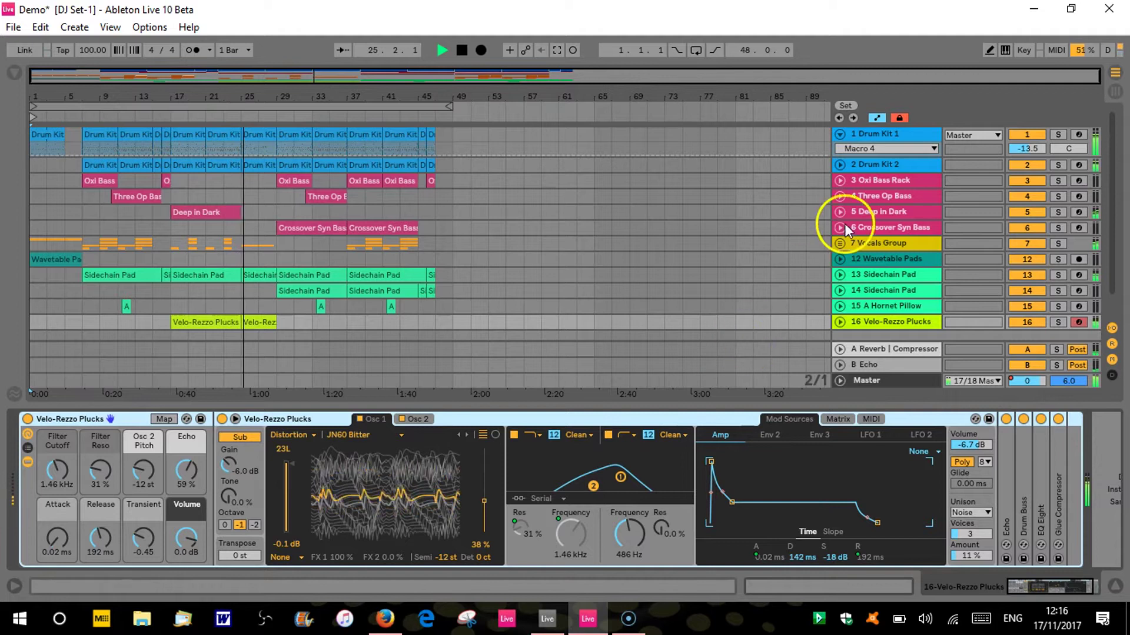
pyautogui.click(839, 244)
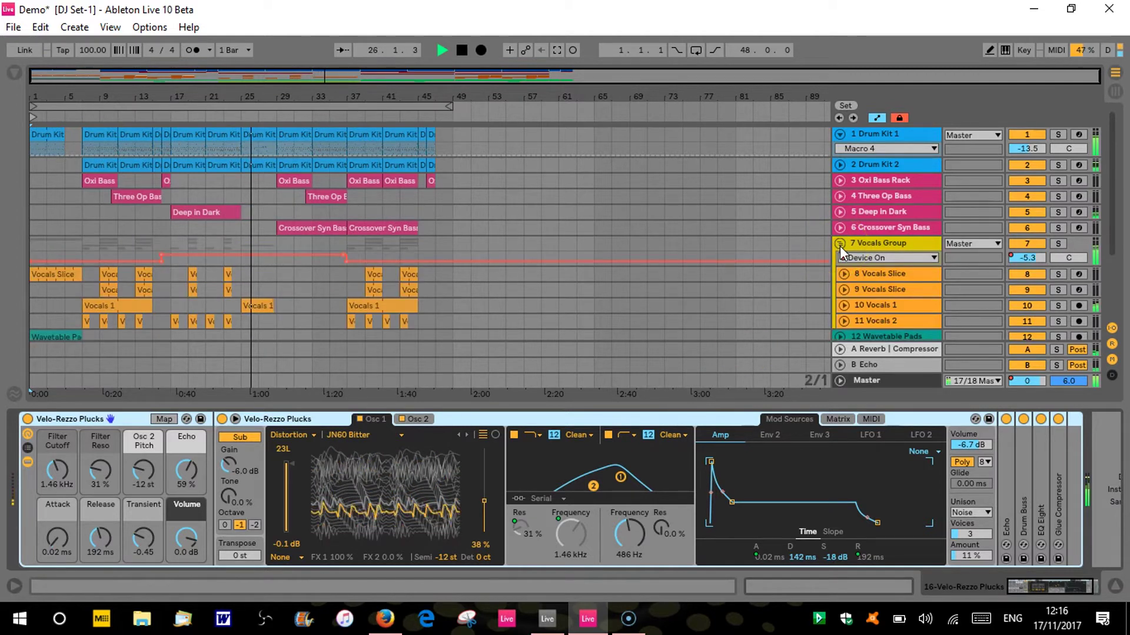
pyautogui.click(870, 253)
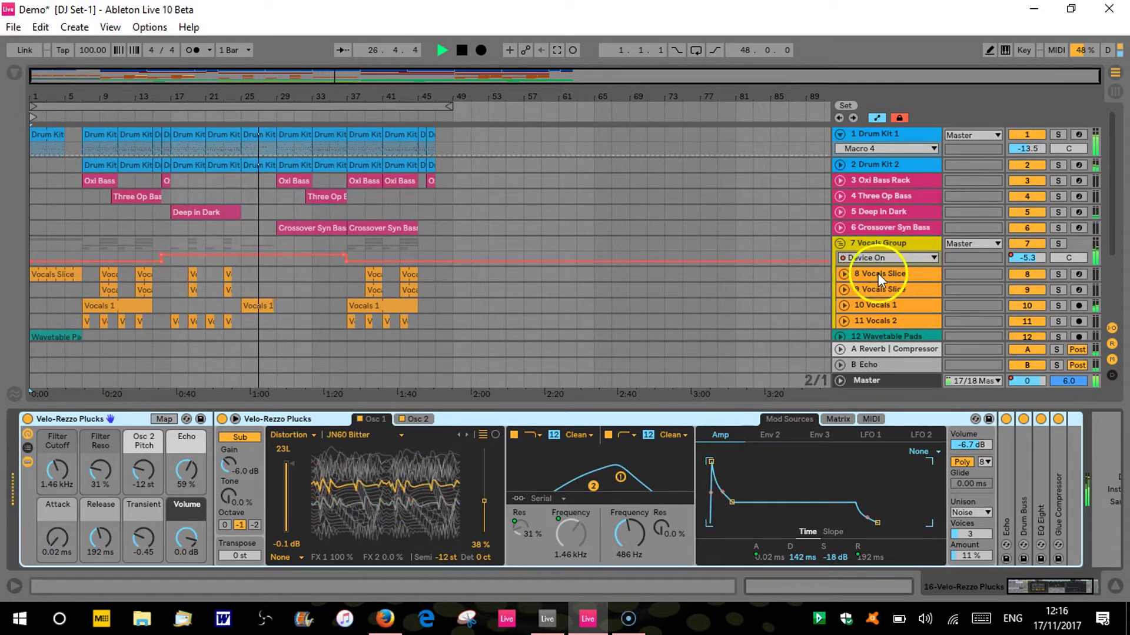
pyautogui.click(870, 277)
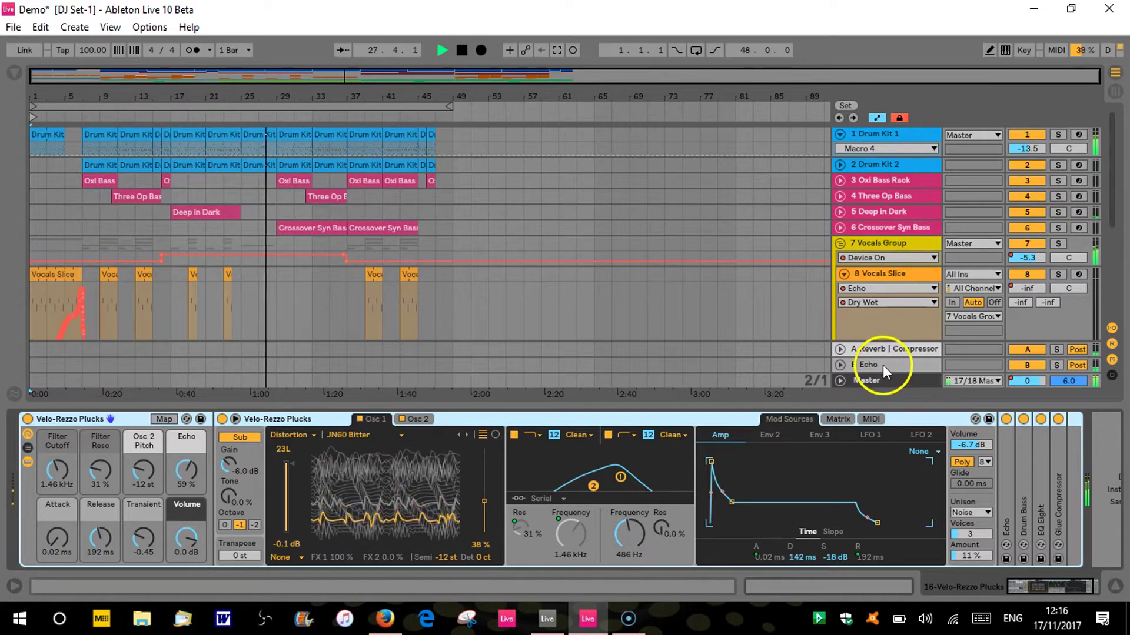
# Step: Hide the Detail View and zoom the arrangement to roughly bars 11–47
pyautogui.click(1115, 586)
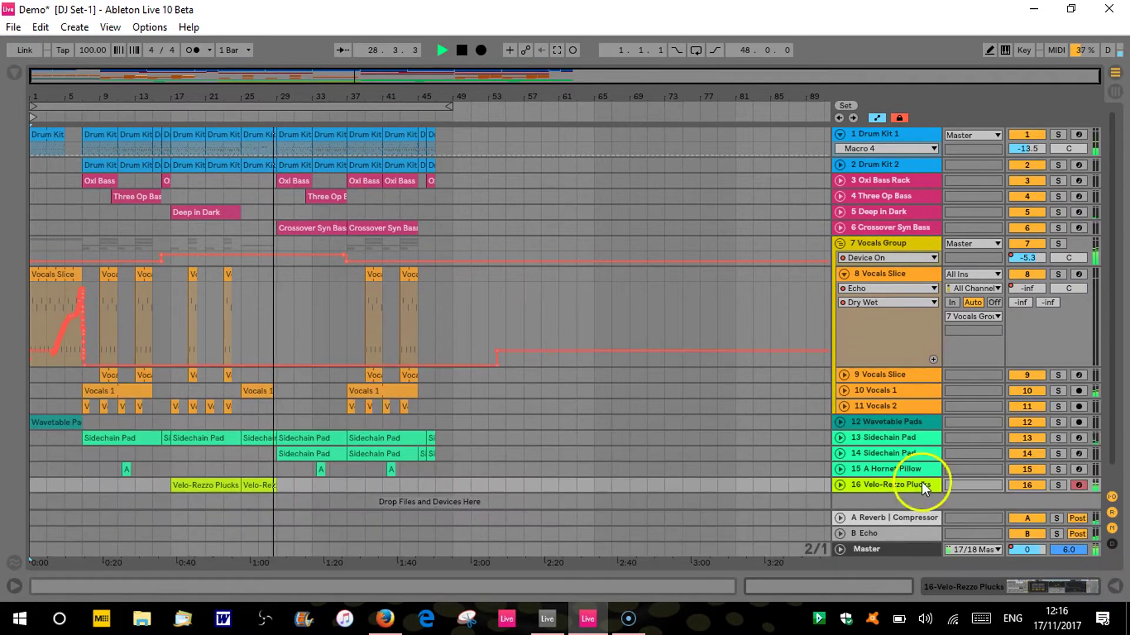
pyautogui.click(235, 95)
pyautogui.moveTo(236, 95); pyautogui.dragTo(331, 96)
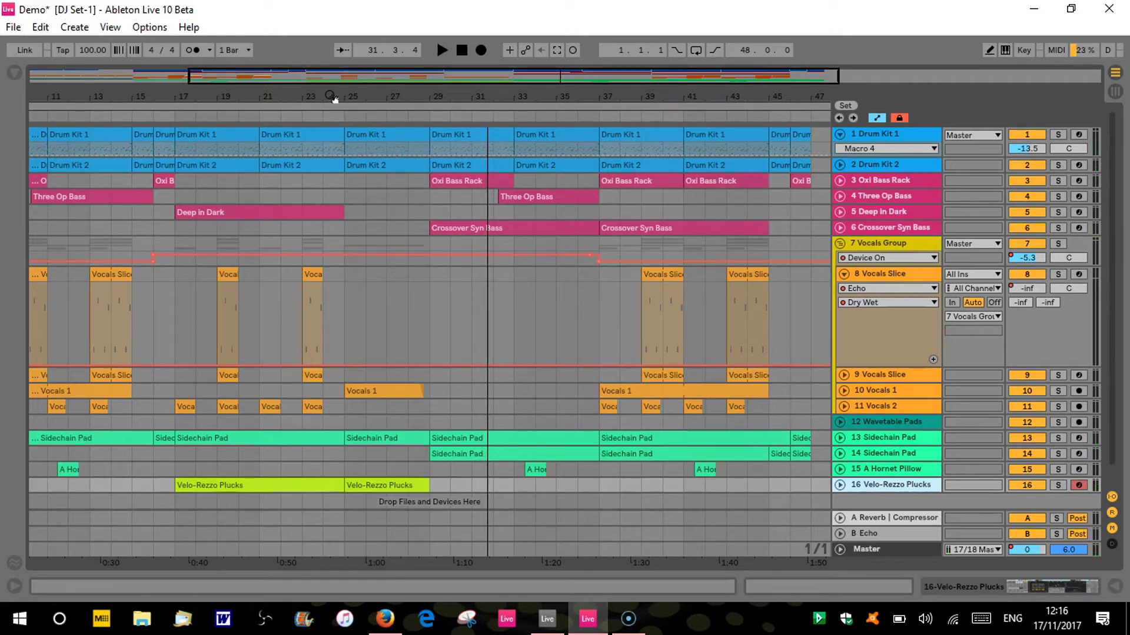
# Step: Exit Automation Mode, zoom out to the whole arrangement, fold Vocals Slice, and switch to Live 9
pyautogui.press('a')
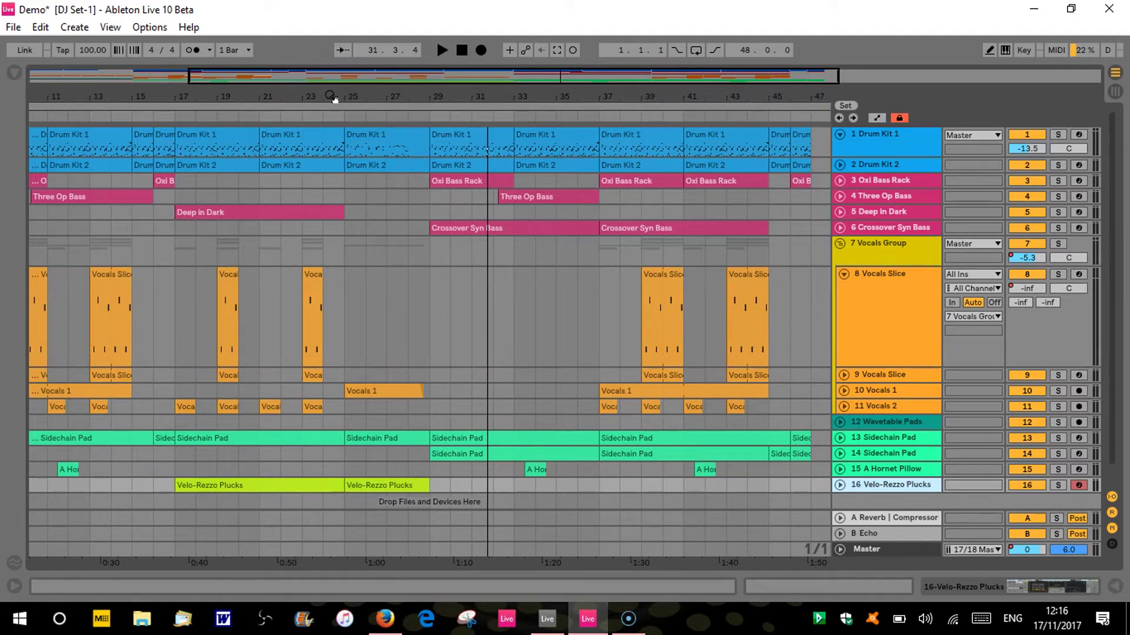
pyautogui.doubleClick(332, 99)
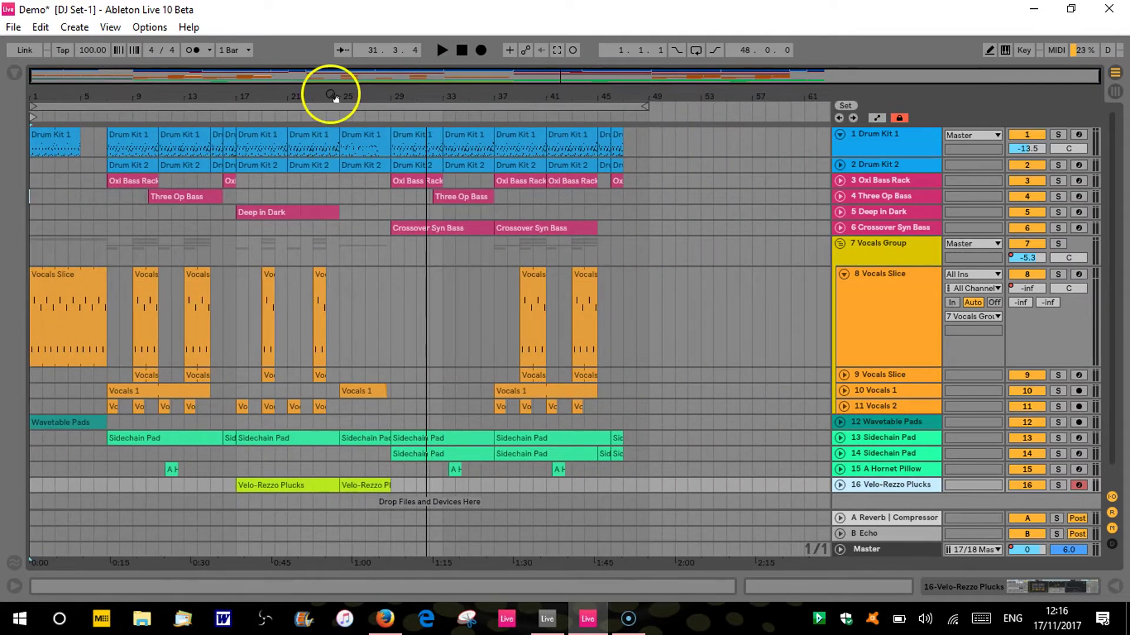
pyautogui.click(844, 275)
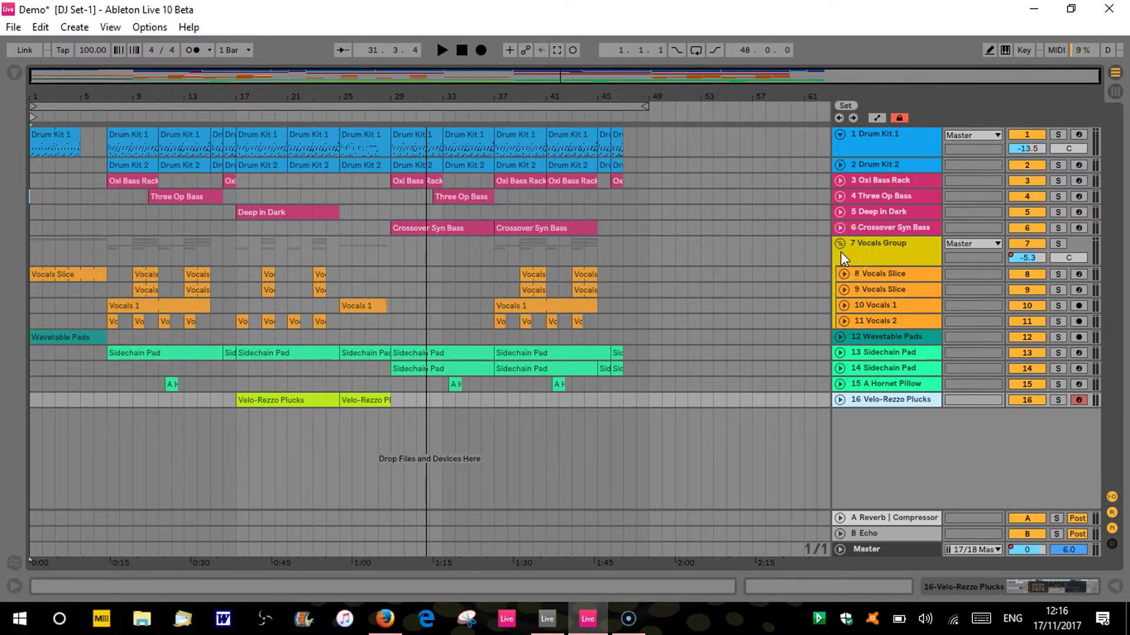
pyautogui.click(801, 310)
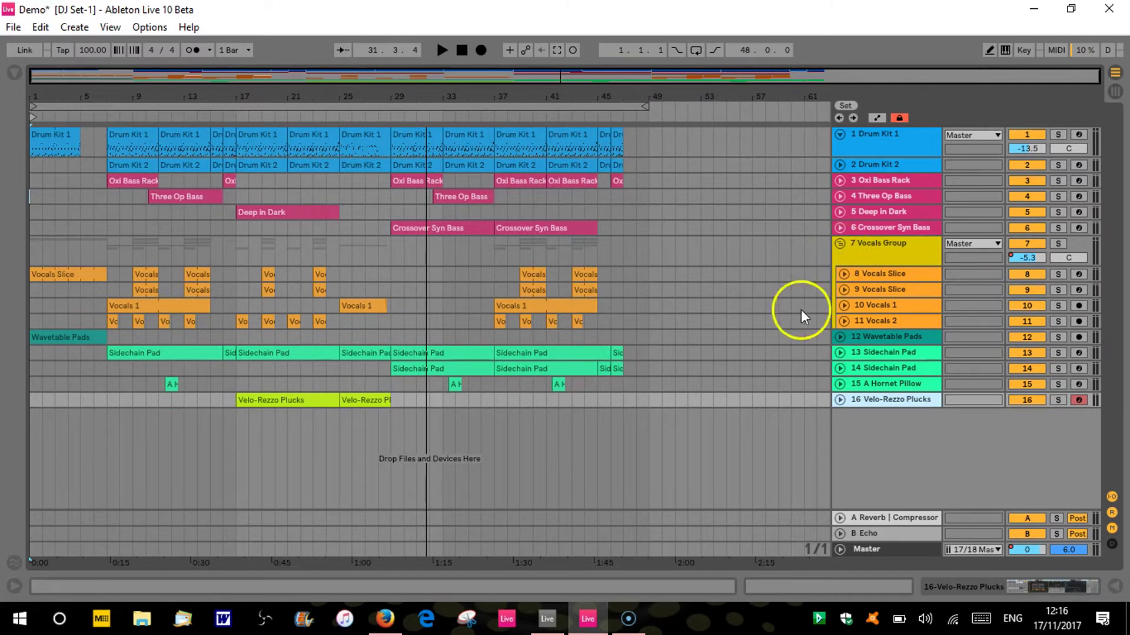
pyautogui.click(549, 619)
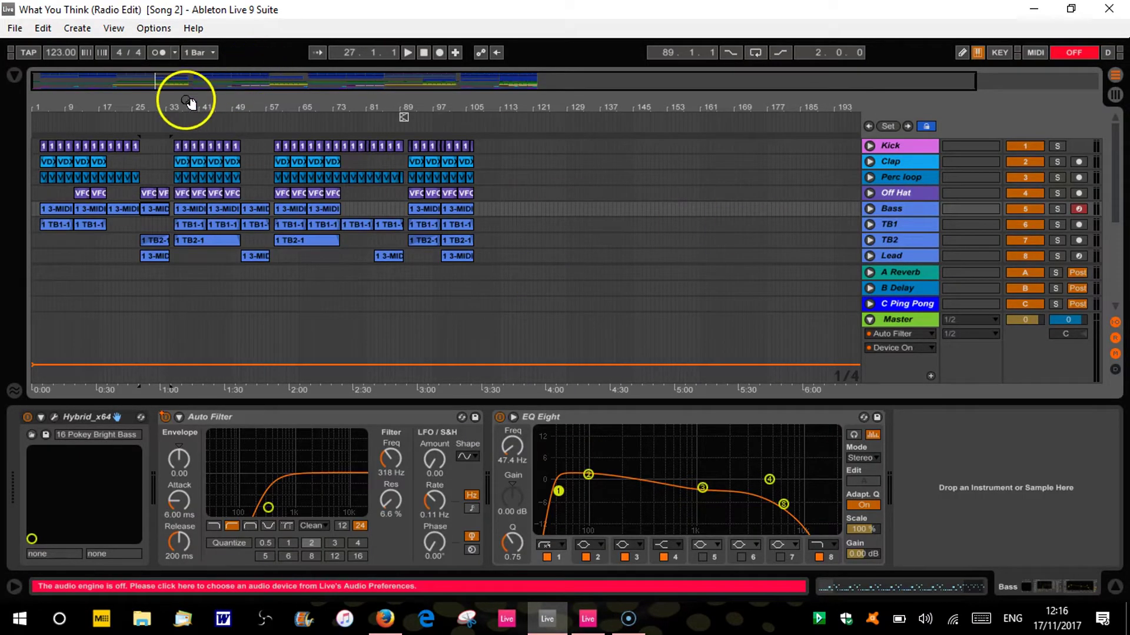
# Step: Change Live 9's Look/Feel skin from Disco to Default in Preferences
pyautogui.moveTo(187, 102); pyautogui.dragTo(327, 152)
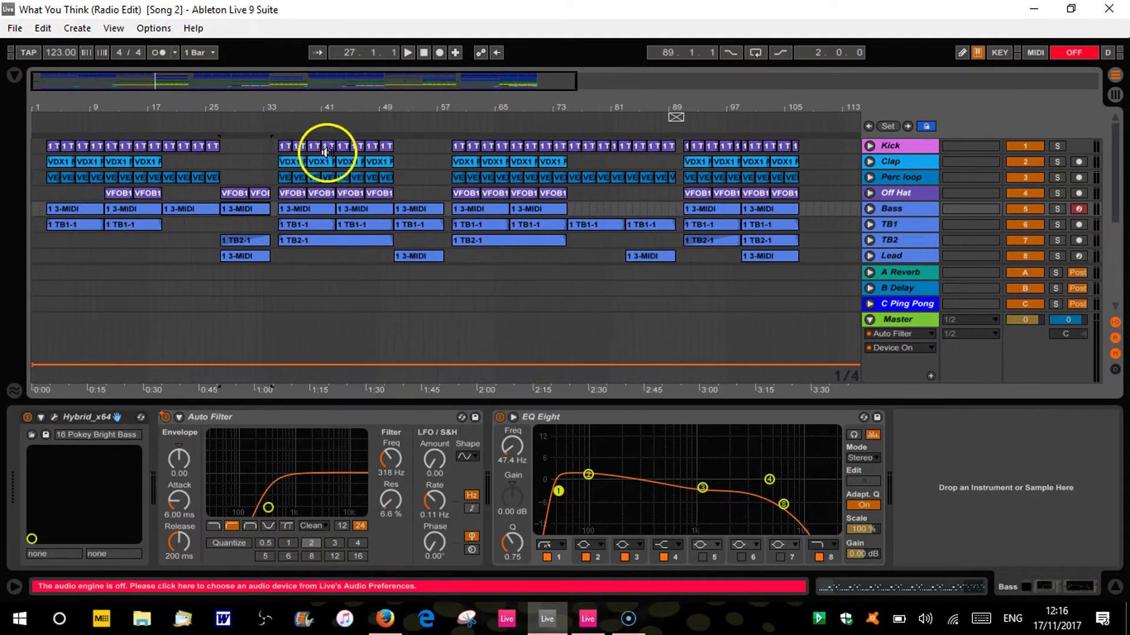
pyautogui.click(144, 33)
pyautogui.click(246, 452)
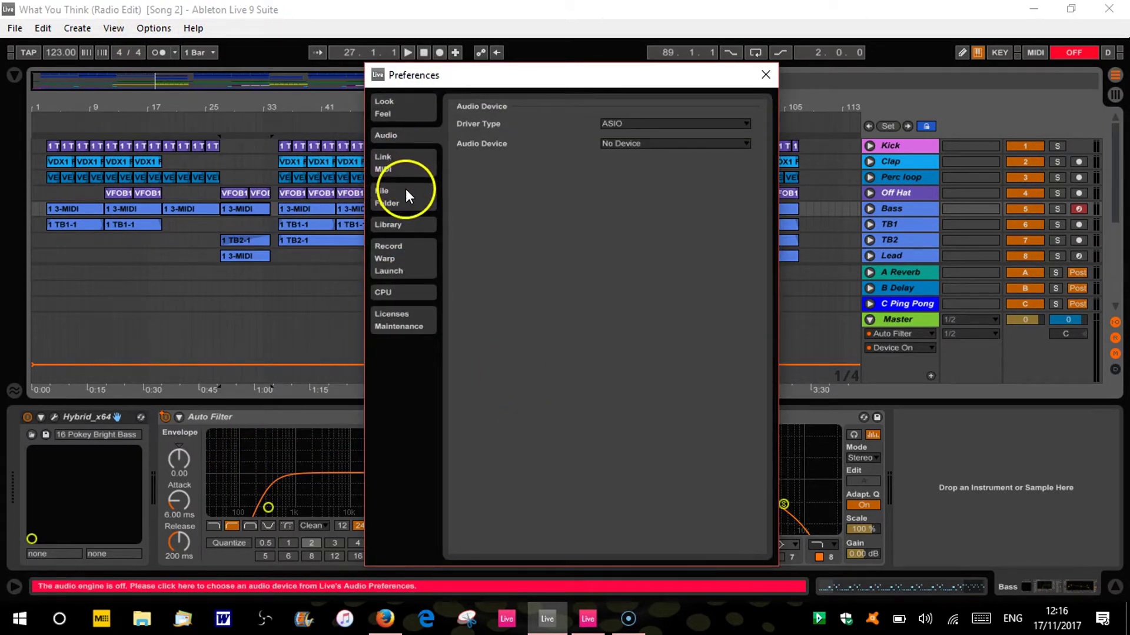
pyautogui.click(406, 114)
pyautogui.click(669, 342)
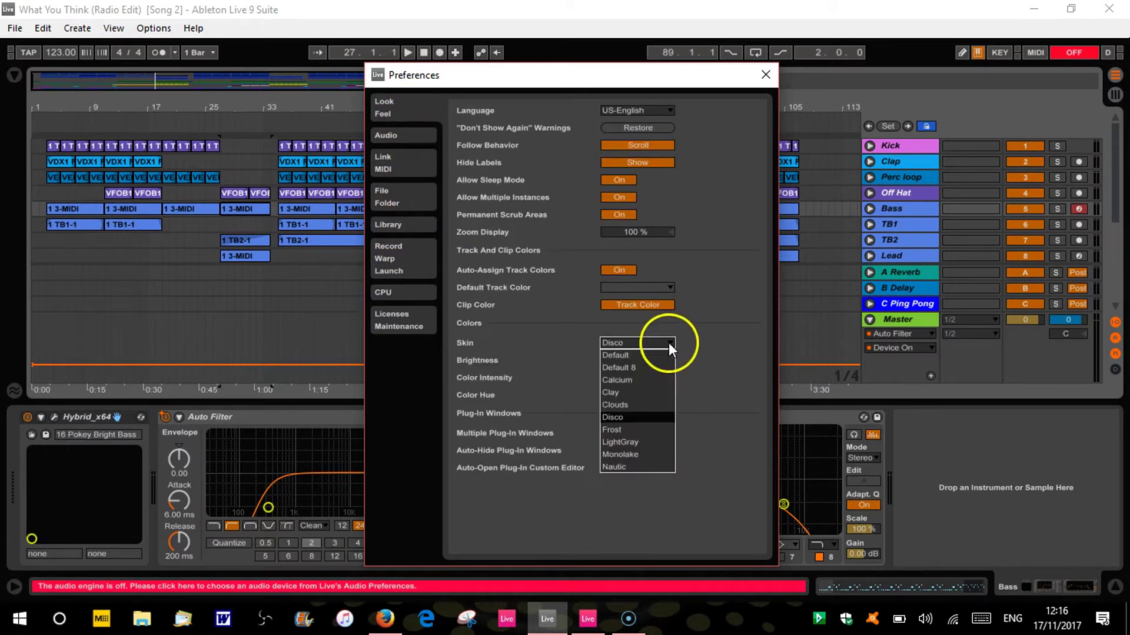
pyautogui.click(640, 352)
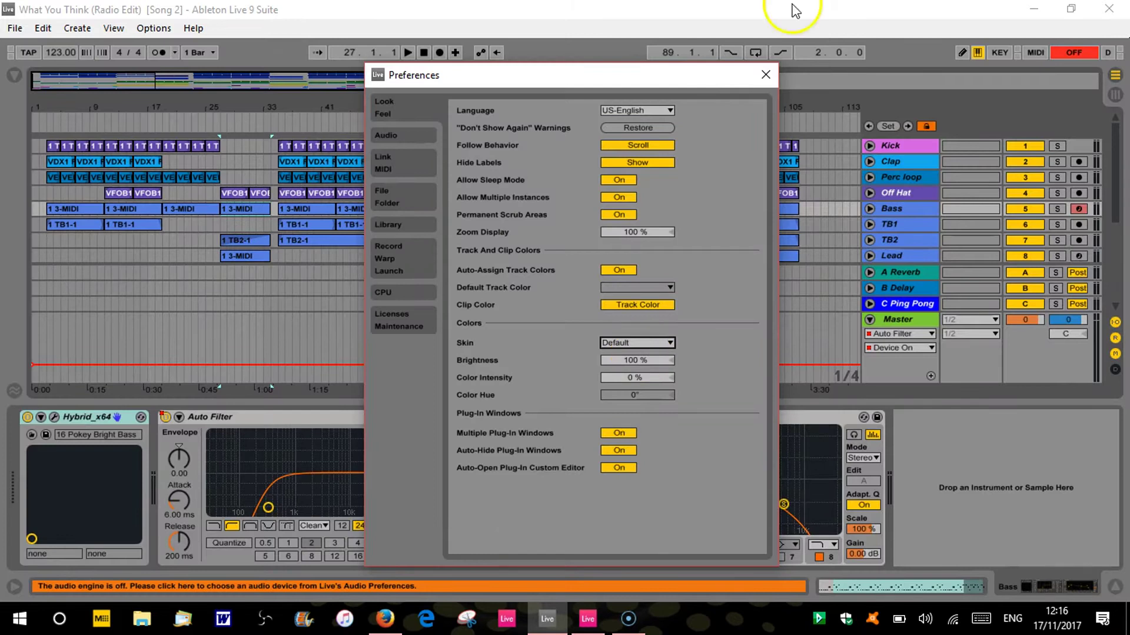
pyautogui.click(766, 75)
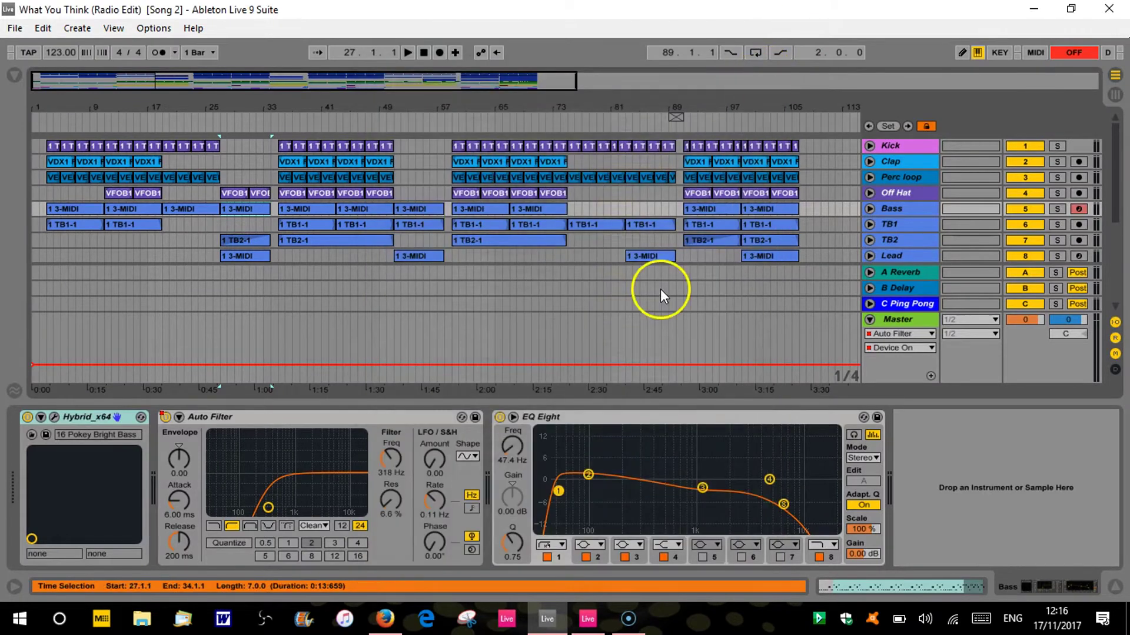
# Step: In Live 10, toggle the browser, unfold Vocals Slice into a tall lane and zoom near bar 2
pyautogui.click(591, 621)
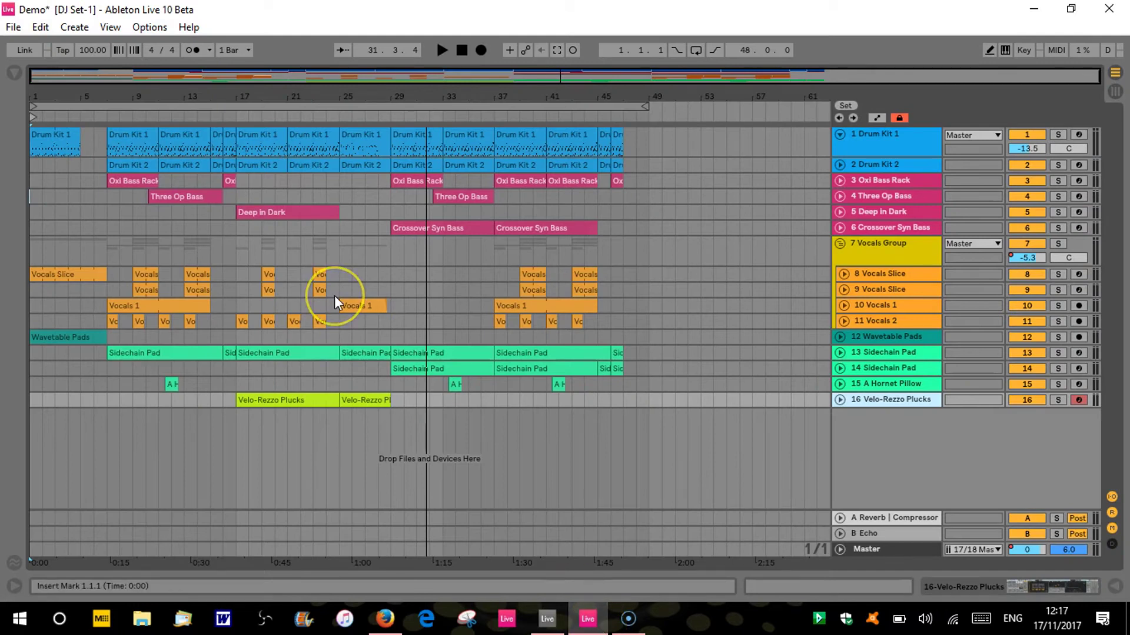
pyautogui.click(15, 75)
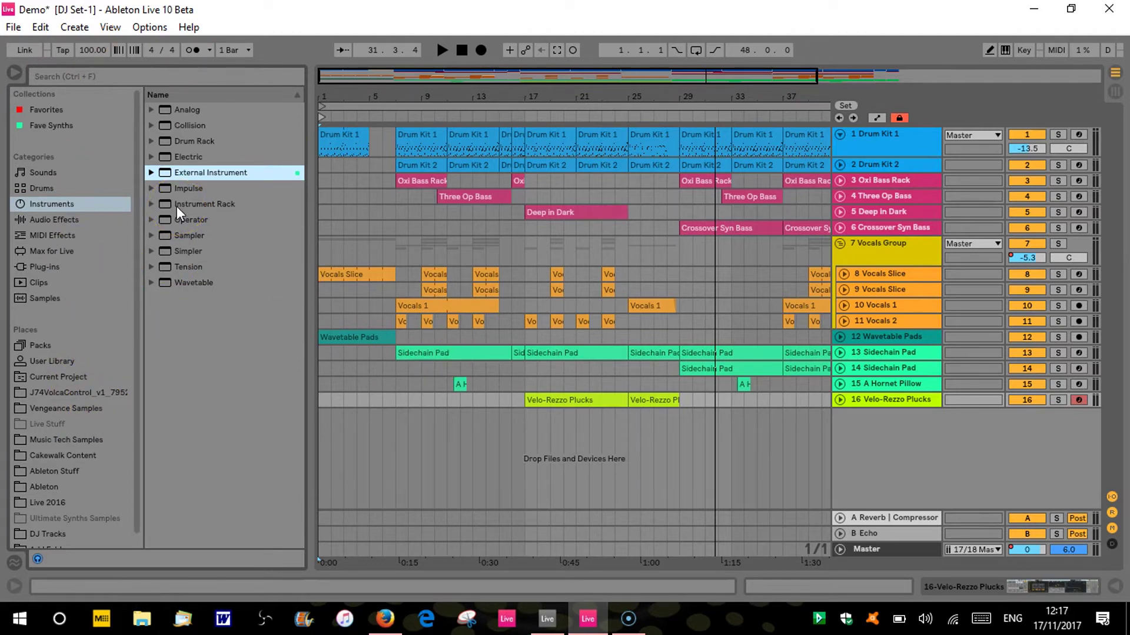
pyautogui.click(844, 274)
pyautogui.click(11, 74)
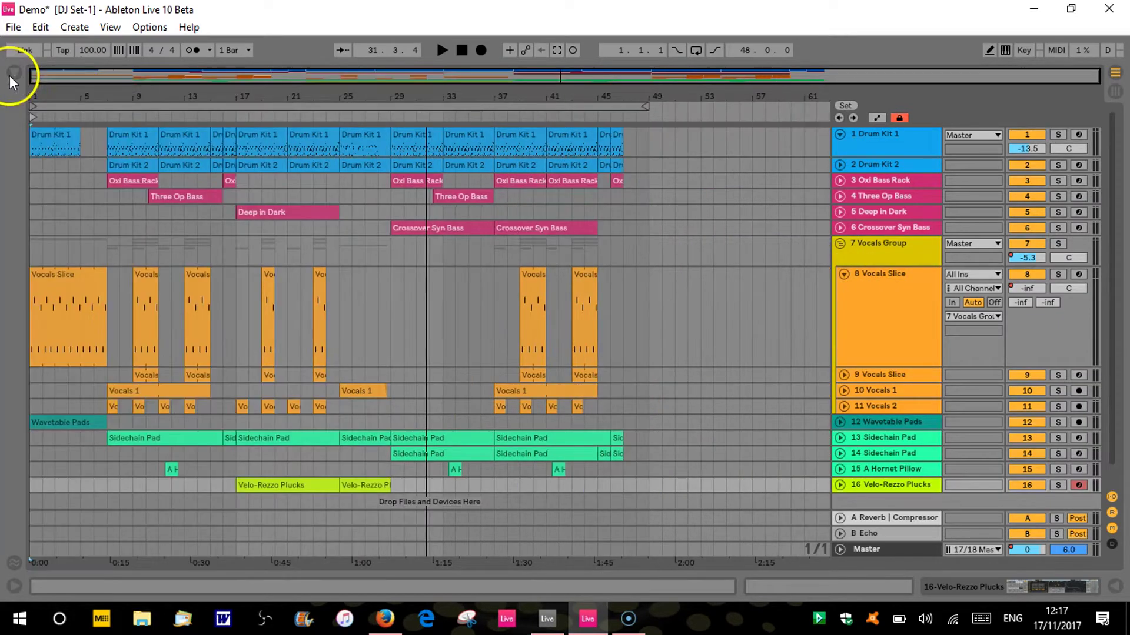
pyautogui.moveTo(38, 101); pyautogui.dragTo(45, 96)
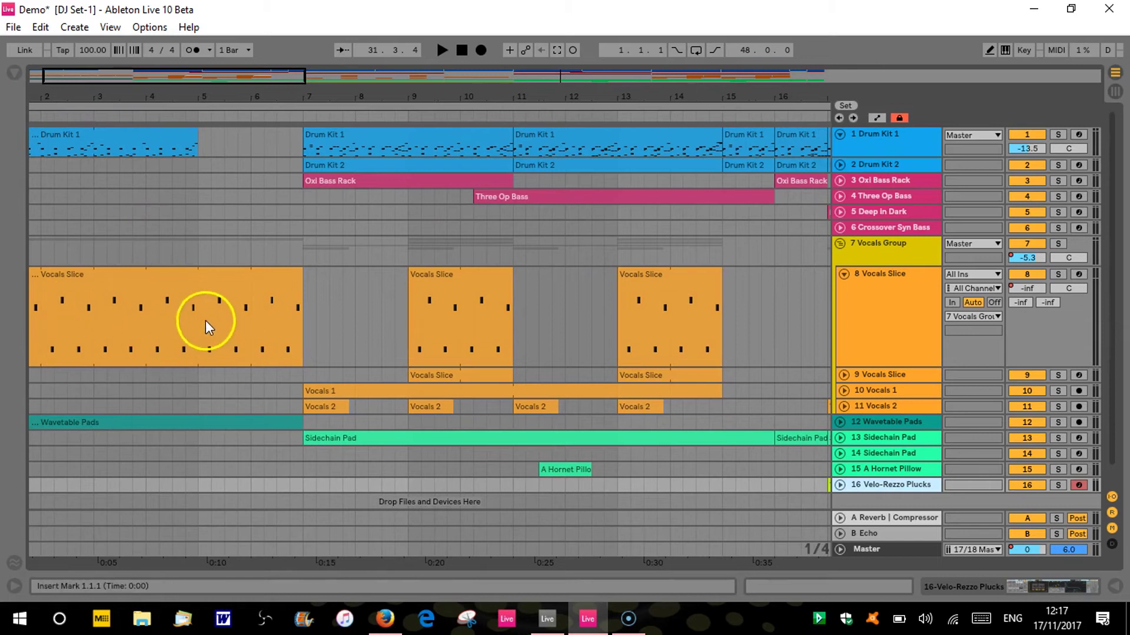
pyautogui.click(549, 619)
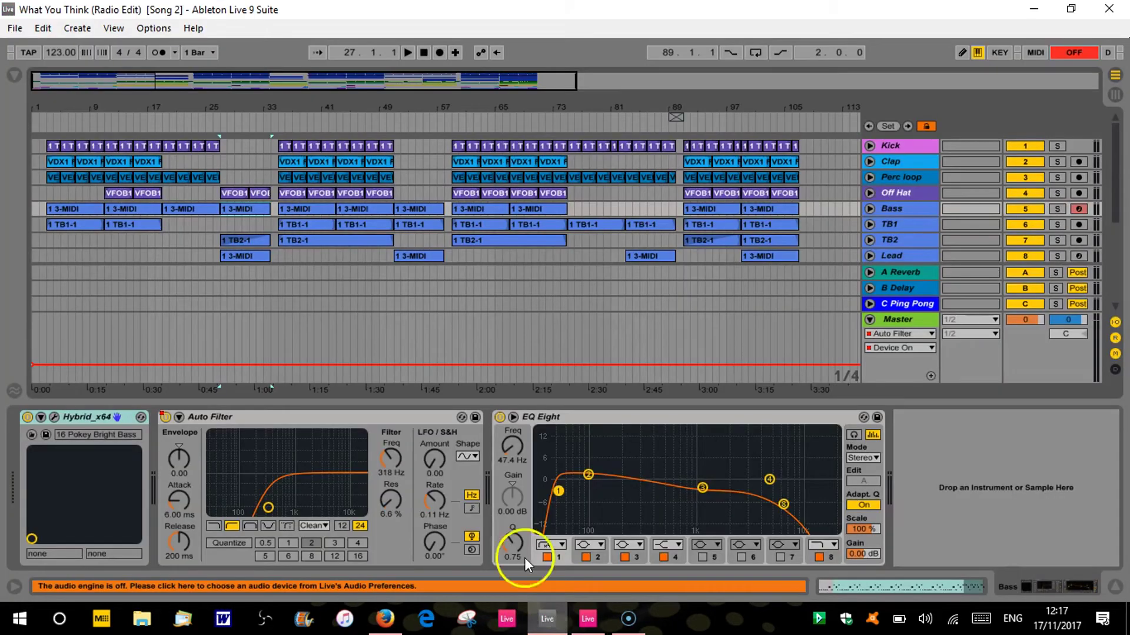
# Step: Unfold the Perc loop track, zoom in around bar 65, then return to the Live 10 Demo set
pyautogui.click(869, 177)
pyautogui.click(503, 99)
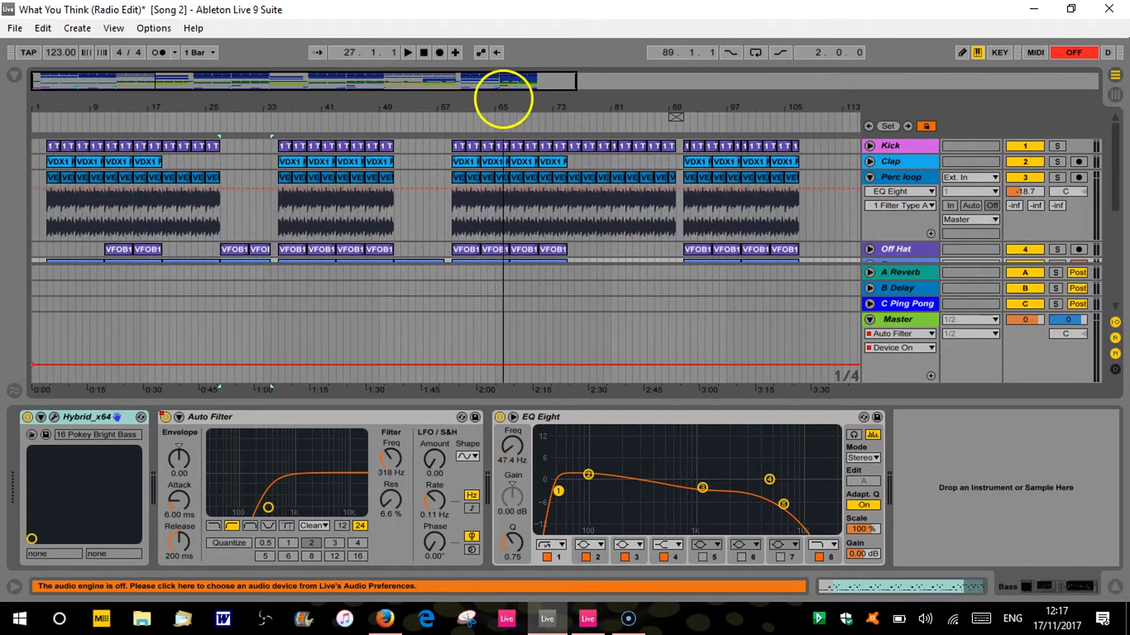
pyautogui.moveTo(503, 99); pyautogui.dragTo(504, 104)
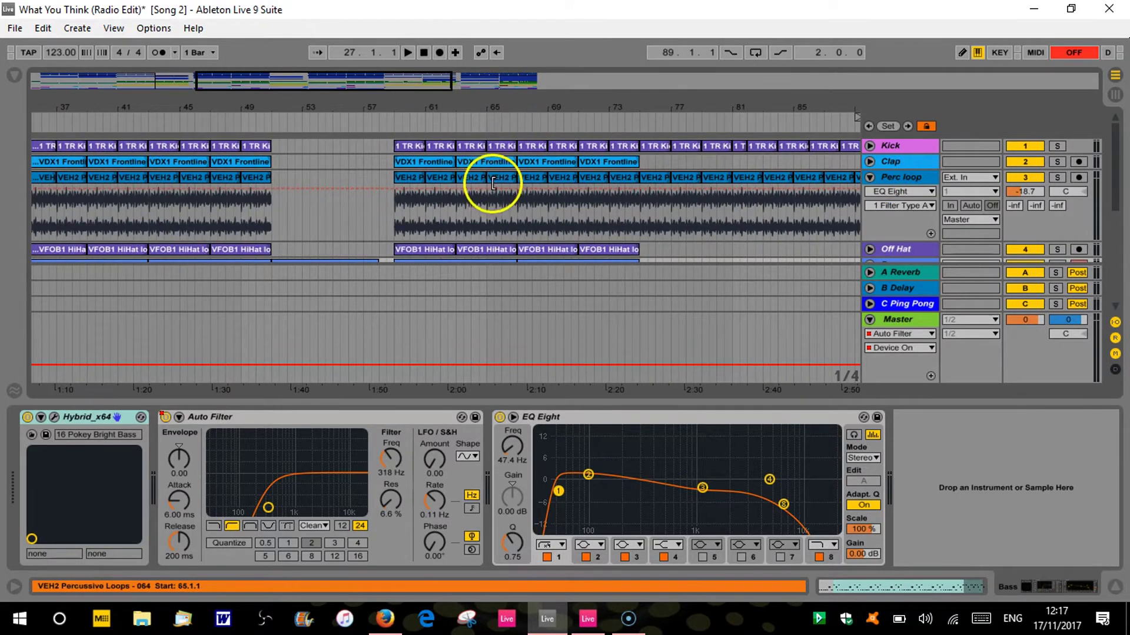
pyautogui.click(588, 619)
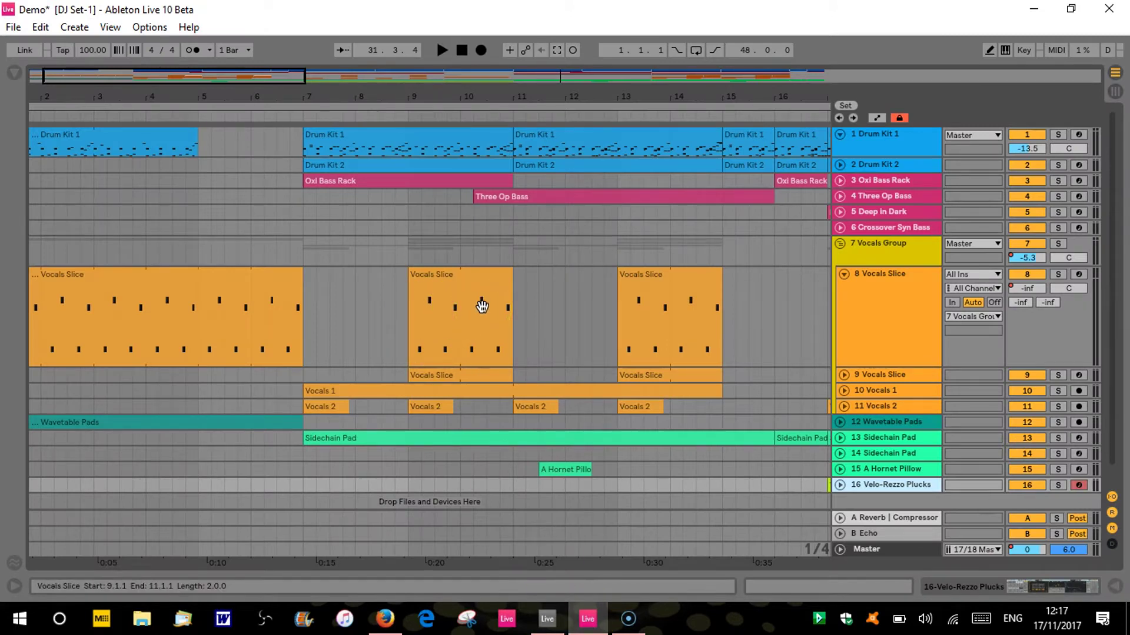
# Step: Toggle the automation envelopes on, off and on, then reshape Vocals Slice's Dry Wet envelope
pyautogui.click(878, 118)
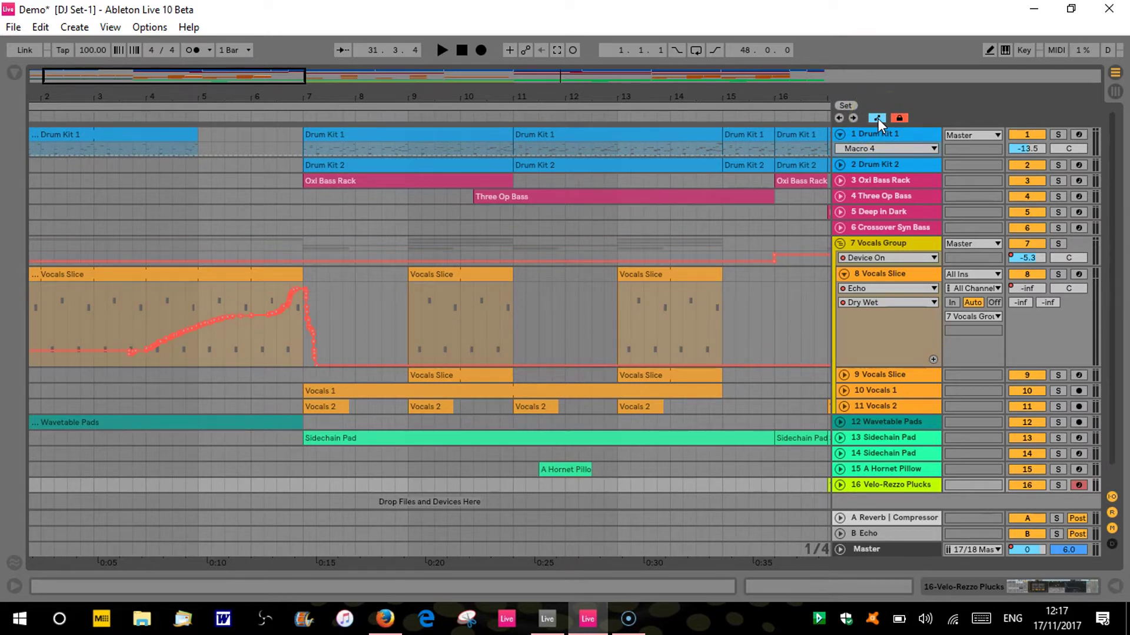
pyautogui.click(878, 119)
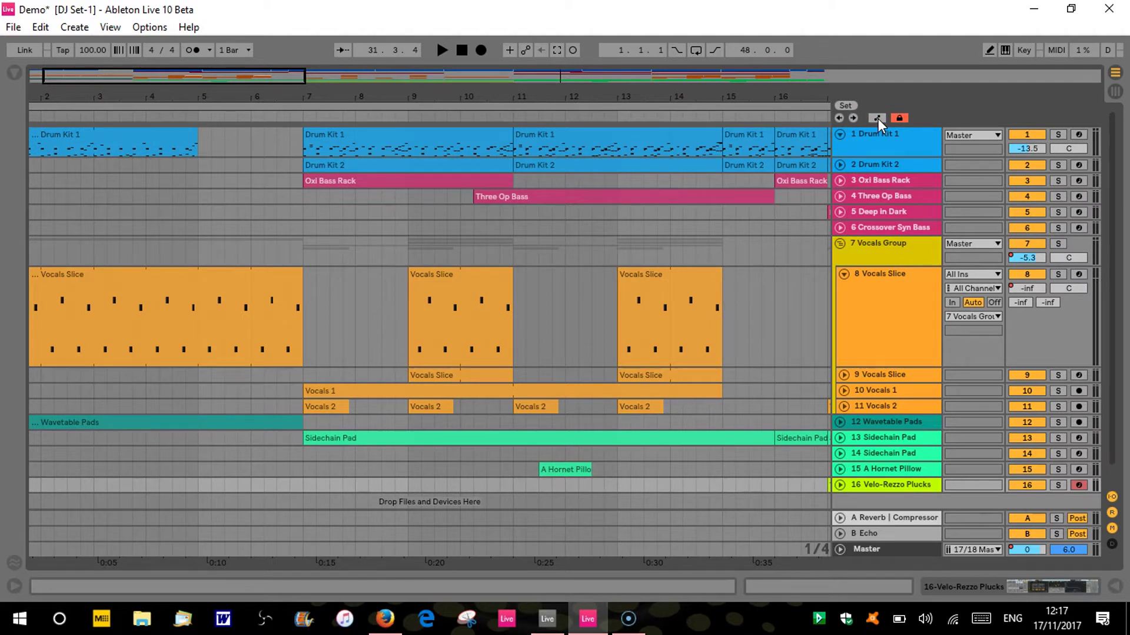
pyautogui.click(878, 118)
pyautogui.click(430, 274)
pyautogui.click(238, 309)
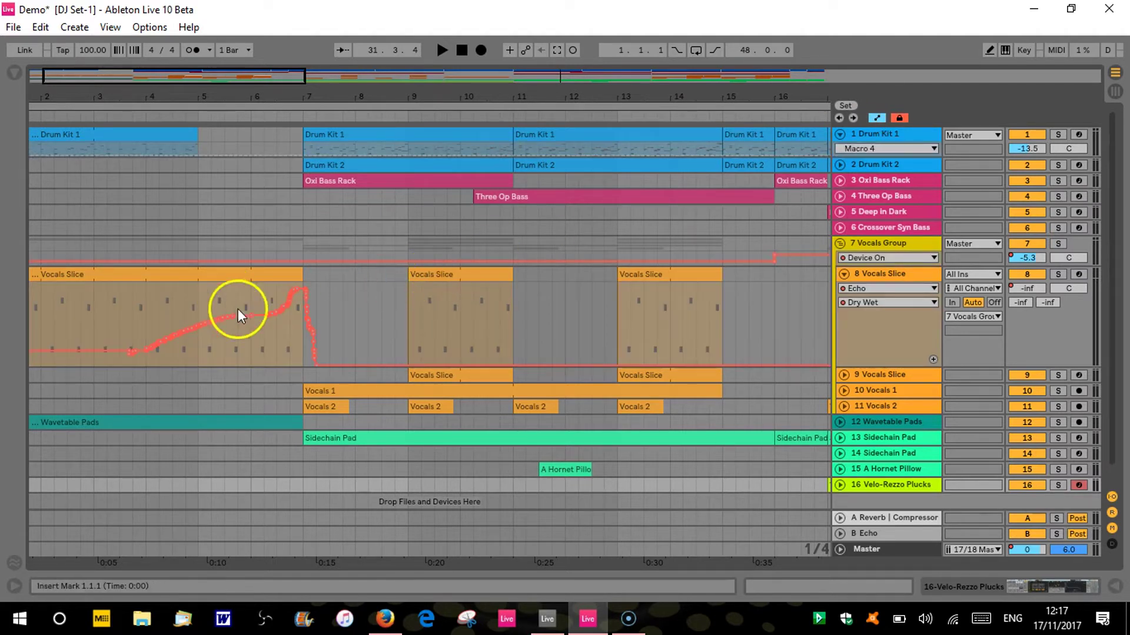
pyautogui.moveTo(303, 331); pyautogui.dragTo(304, 333)
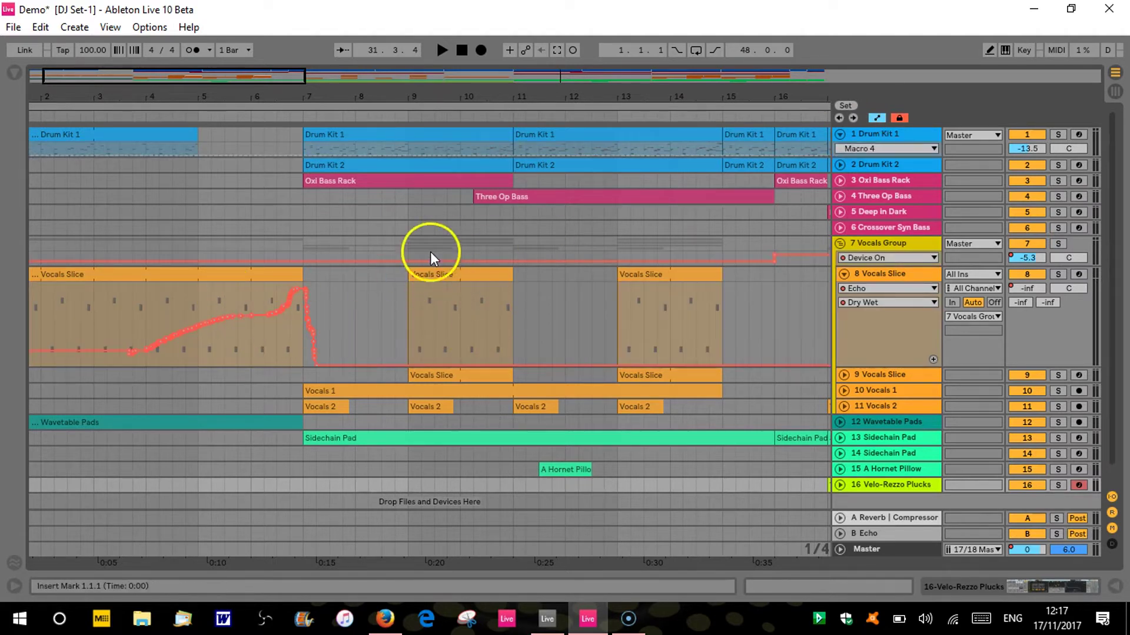
# Step: Hide the automation envelopes and fold Vocals Slice back to normal height
pyautogui.press('a')
pyautogui.click(454, 316)
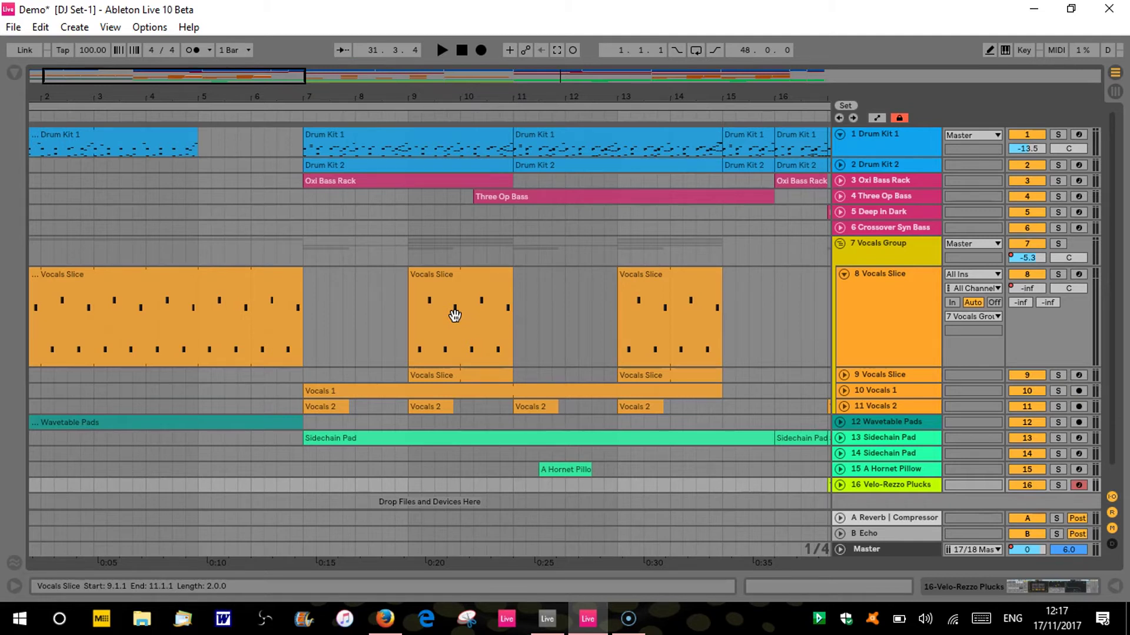
pyautogui.click(746, 307)
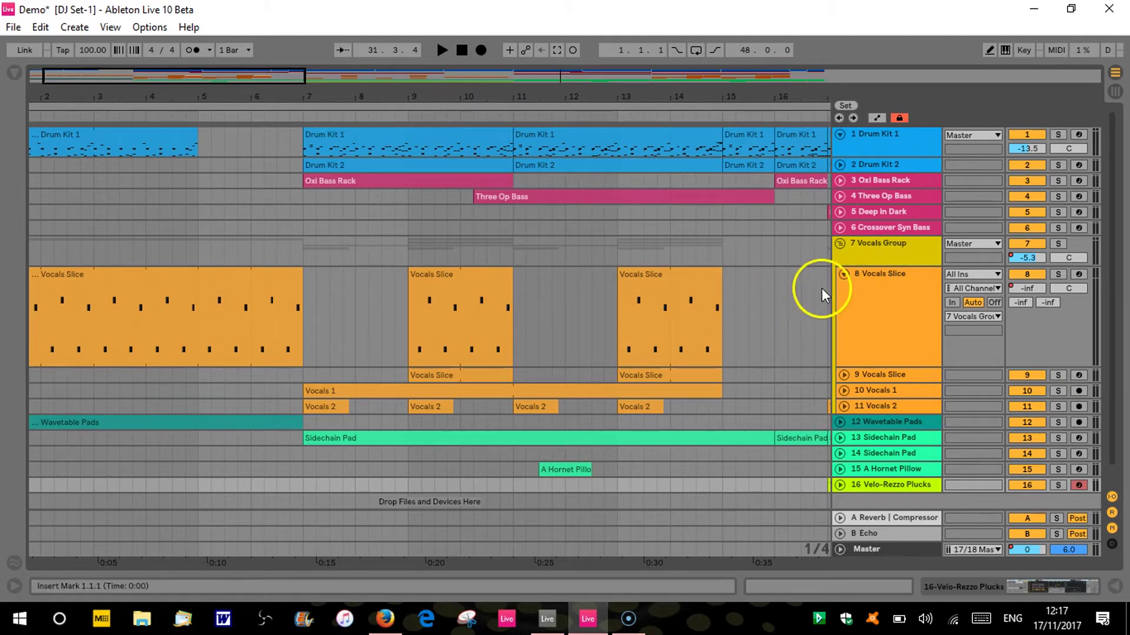
pyautogui.click(844, 274)
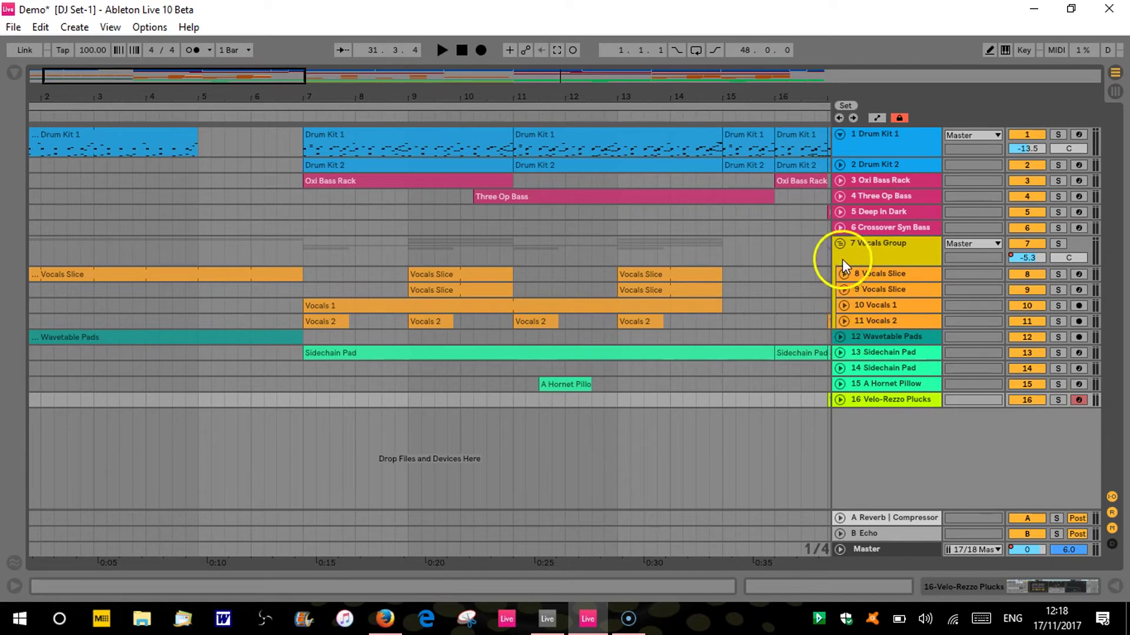
# Step: Fold Vocals Group, stretch the Wavetable Pads lane much taller and open its clip in Clip View
pyautogui.click(839, 243)
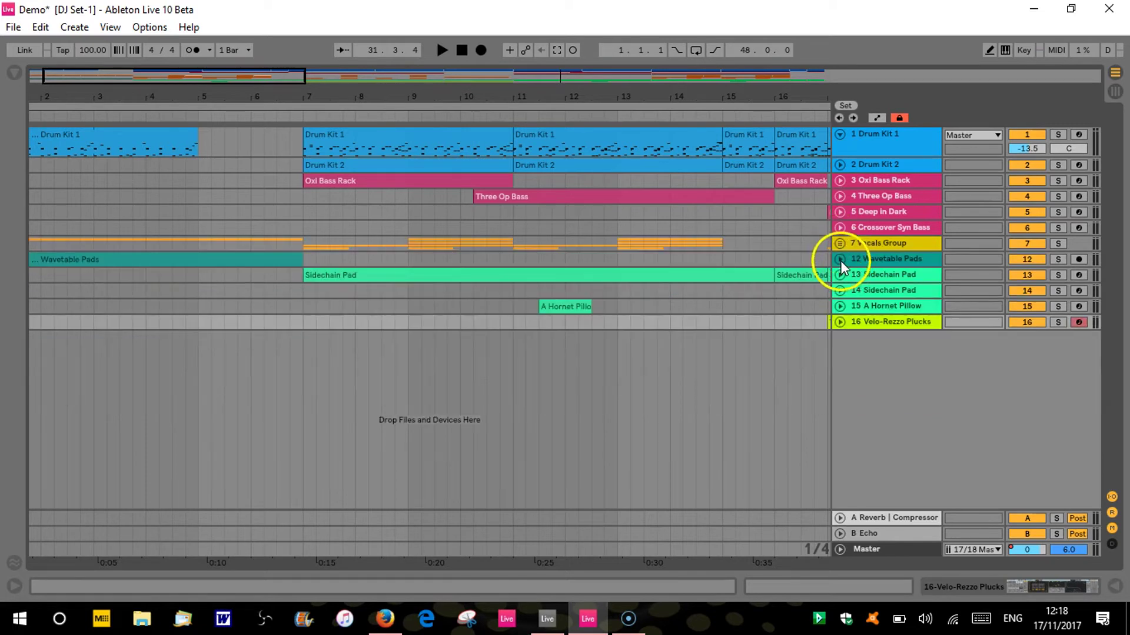
pyautogui.click(840, 259)
pyautogui.moveTo(857, 284); pyautogui.dragTo(857, 406)
pyautogui.doubleClick(173, 275)
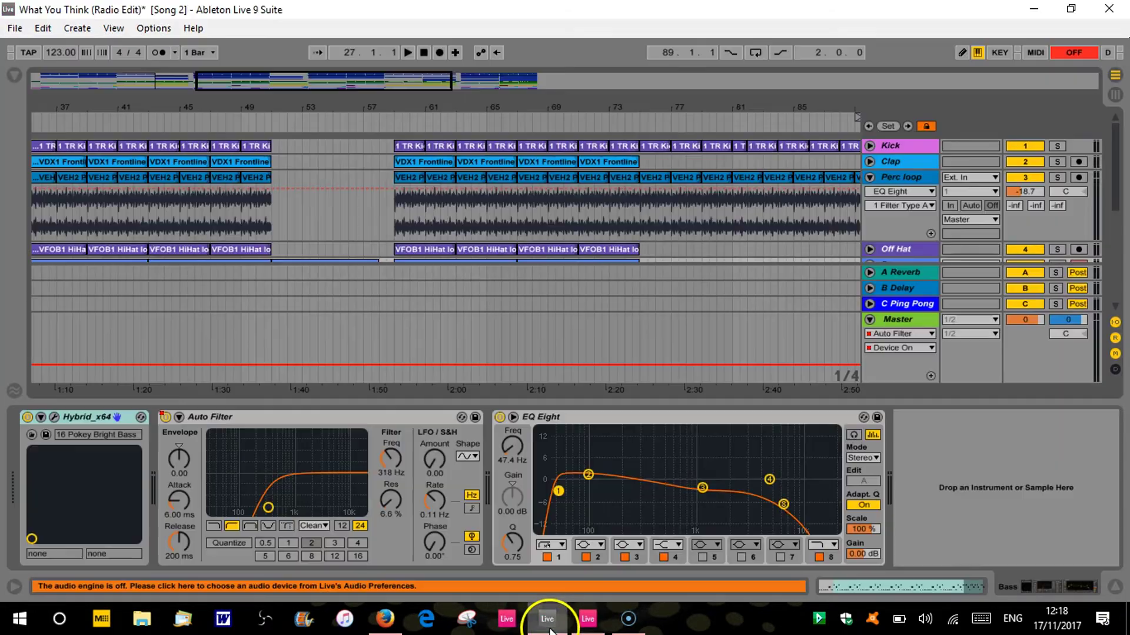
pyautogui.click(547, 619)
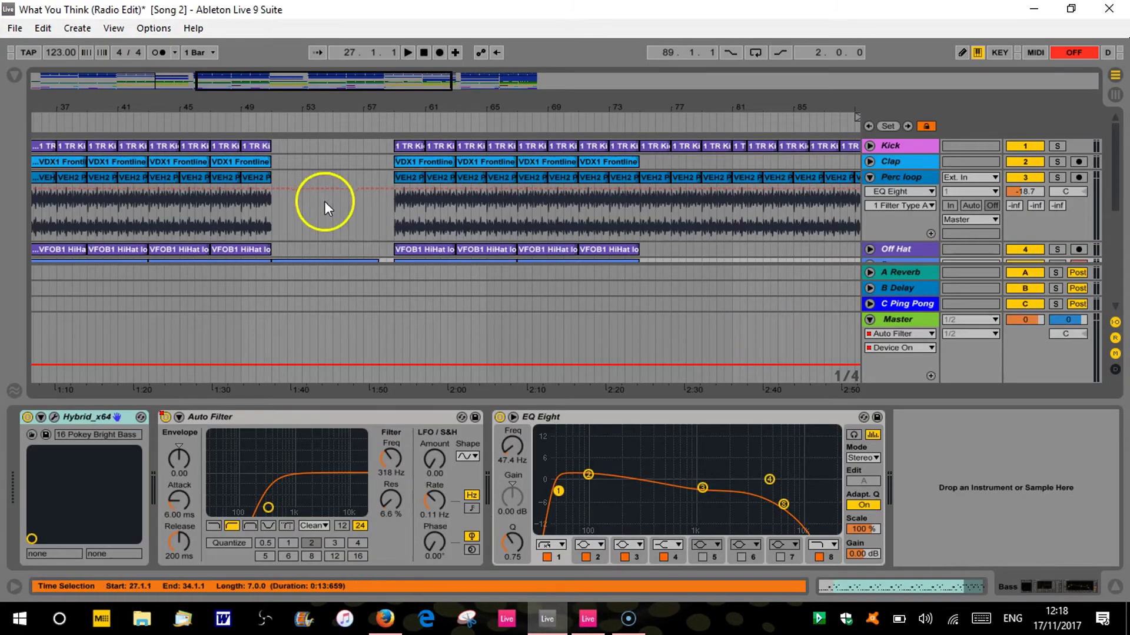
# Step: Select the VEH2 Percussive Loops clip at bar 49 and extend its end to bar 54
pyautogui.click(256, 177)
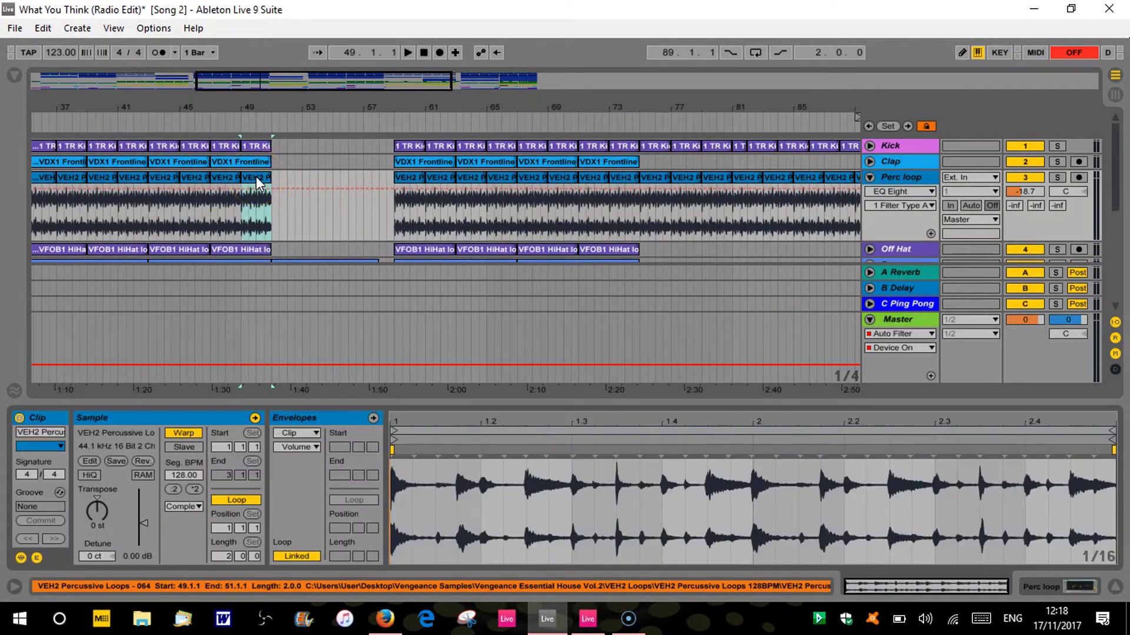
pyautogui.click(494, 523)
pyautogui.click(379, 371)
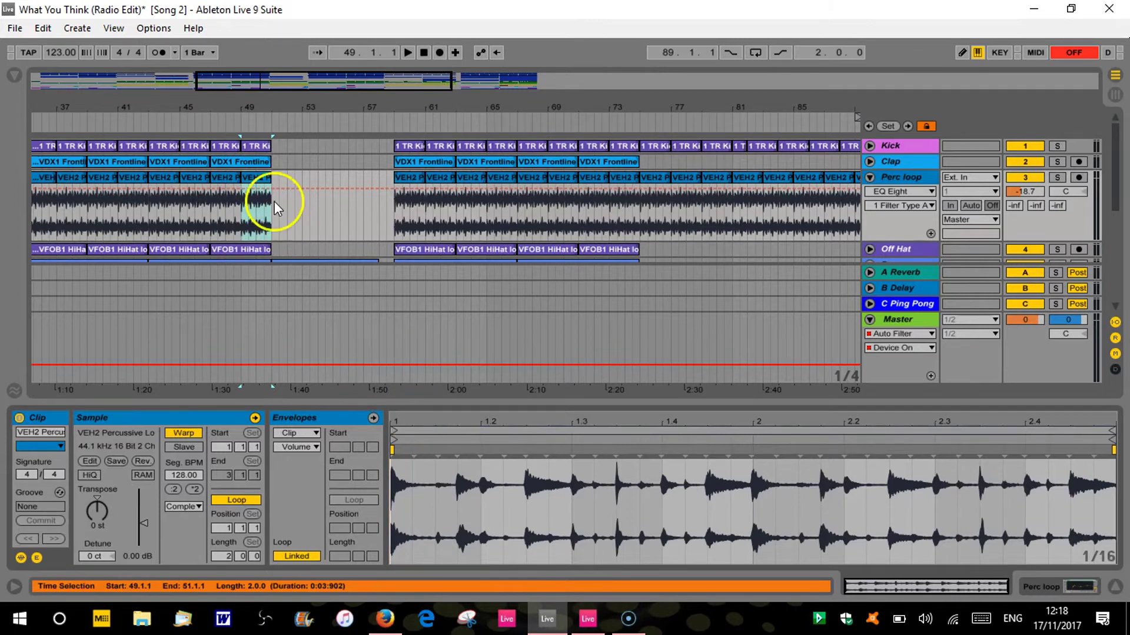
pyautogui.click(582, 622)
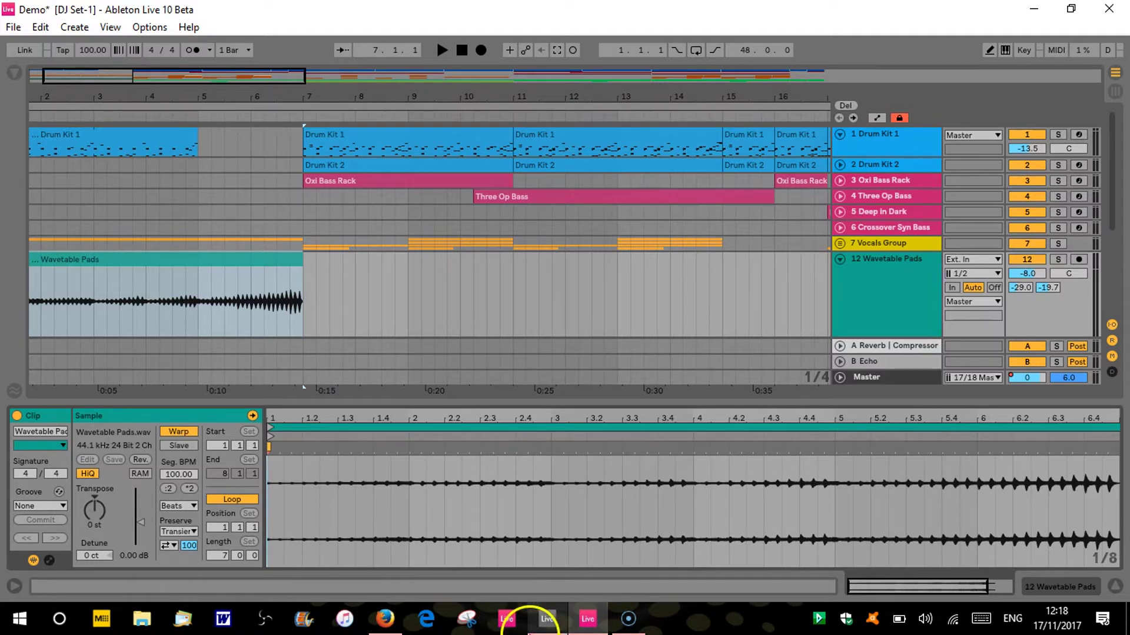
pyautogui.click(539, 619)
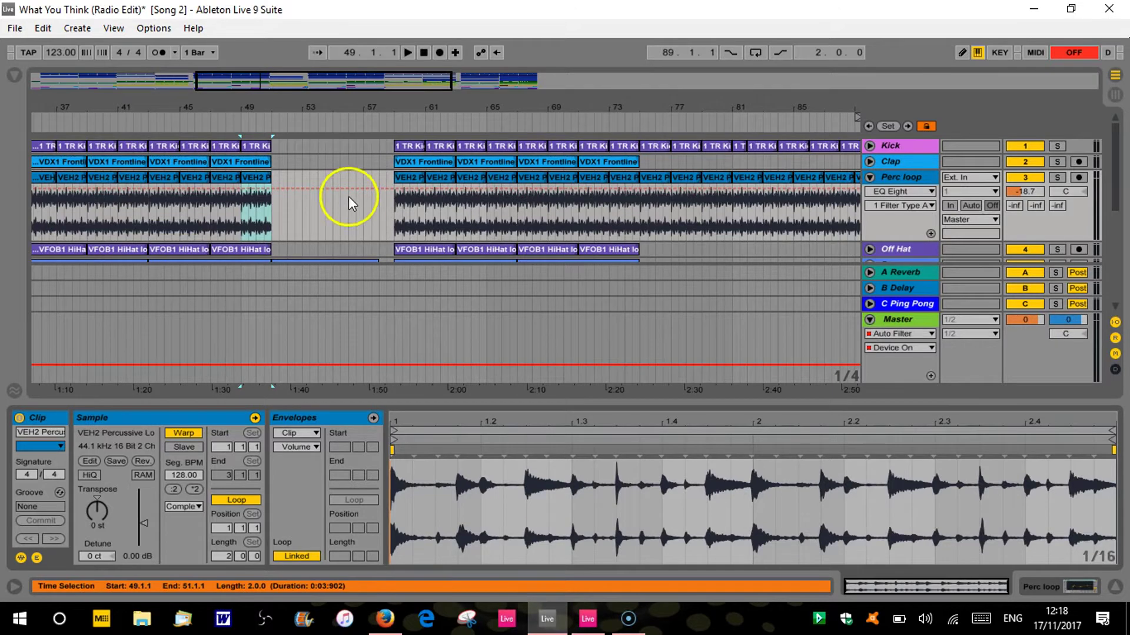
pyautogui.moveTo(349, 197); pyautogui.dragTo(270, 177)
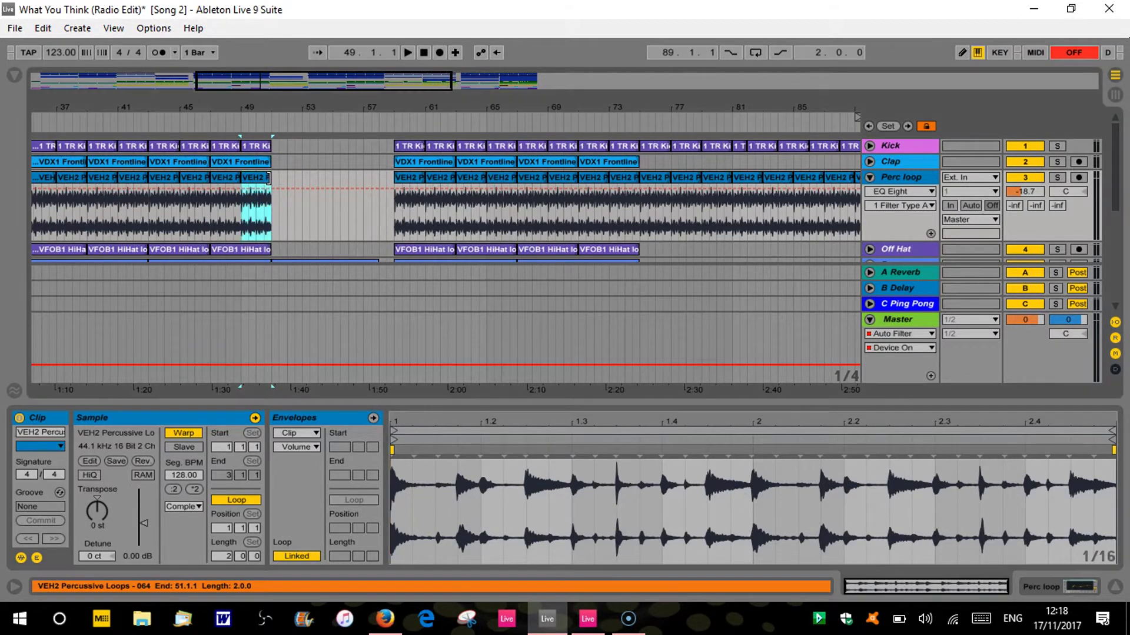
pyautogui.moveTo(269, 178)
pyautogui.mouseDown()
pyautogui.moveTo(345, 180)
pyautogui.moveTo(273, 177)
pyautogui.moveTo(333, 188)
pyautogui.moveTo(273, 188)
pyautogui.mouseUp()
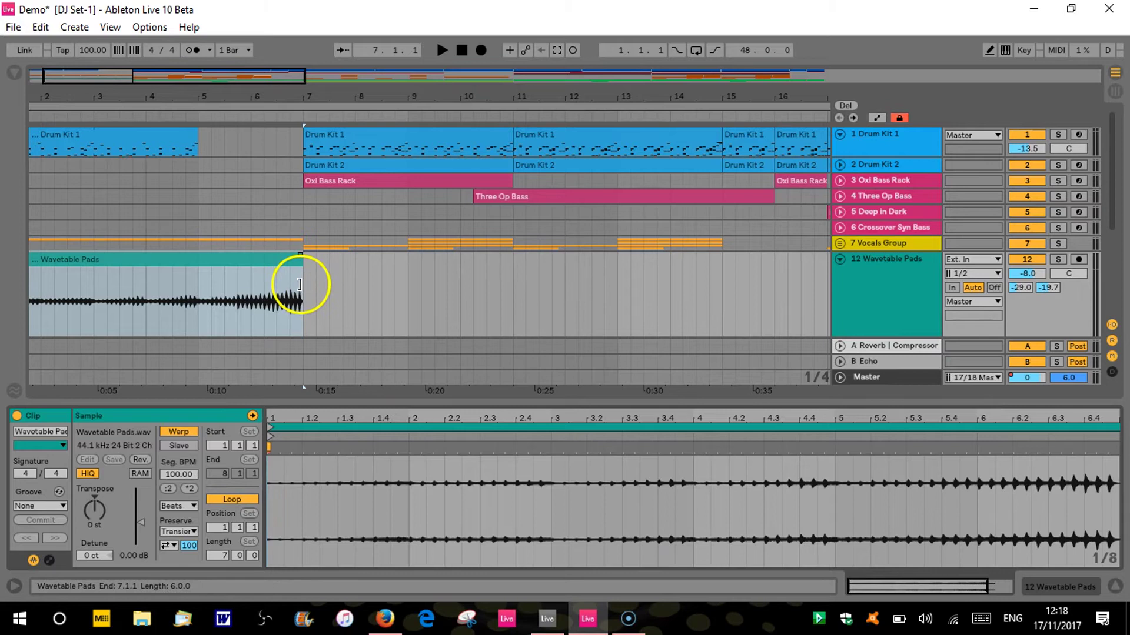
pyautogui.moveTo(300, 287)
pyautogui.mouseDown()
pyautogui.moveTo(565, 294)
pyautogui.moveTo(261, 303)
pyautogui.moveTo(698, 305)
pyautogui.moveTo(309, 305)
pyautogui.mouseUp()
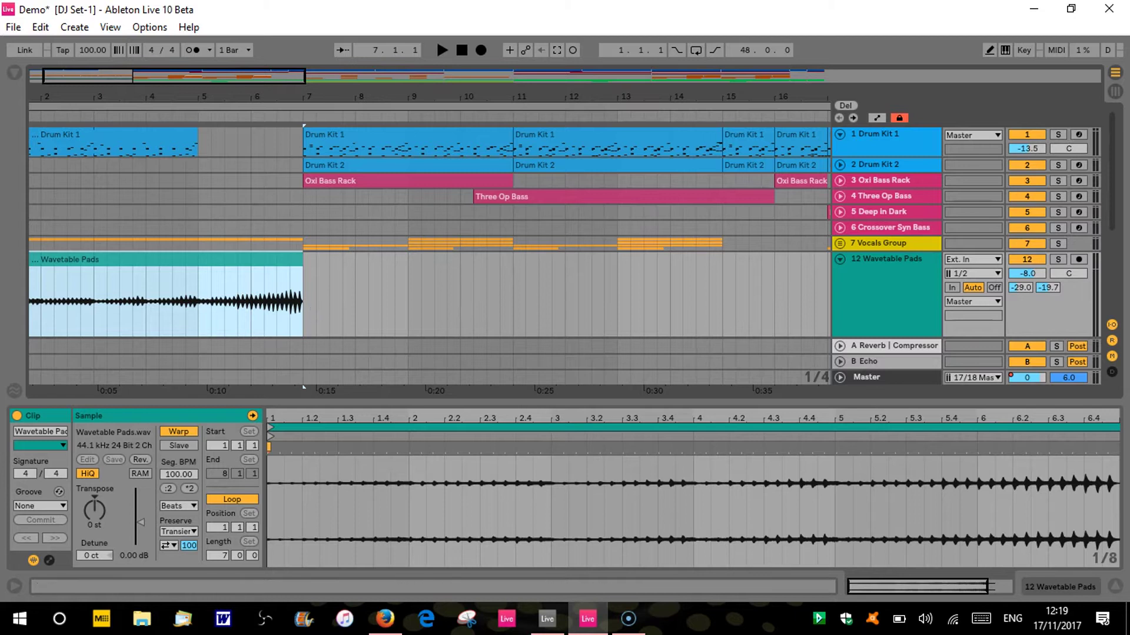
pyautogui.moveTo(89, 88)
pyautogui.mouseDown()
pyautogui.moveTo(81, 83)
pyautogui.moveTo(114, 93)
pyautogui.mouseUp()
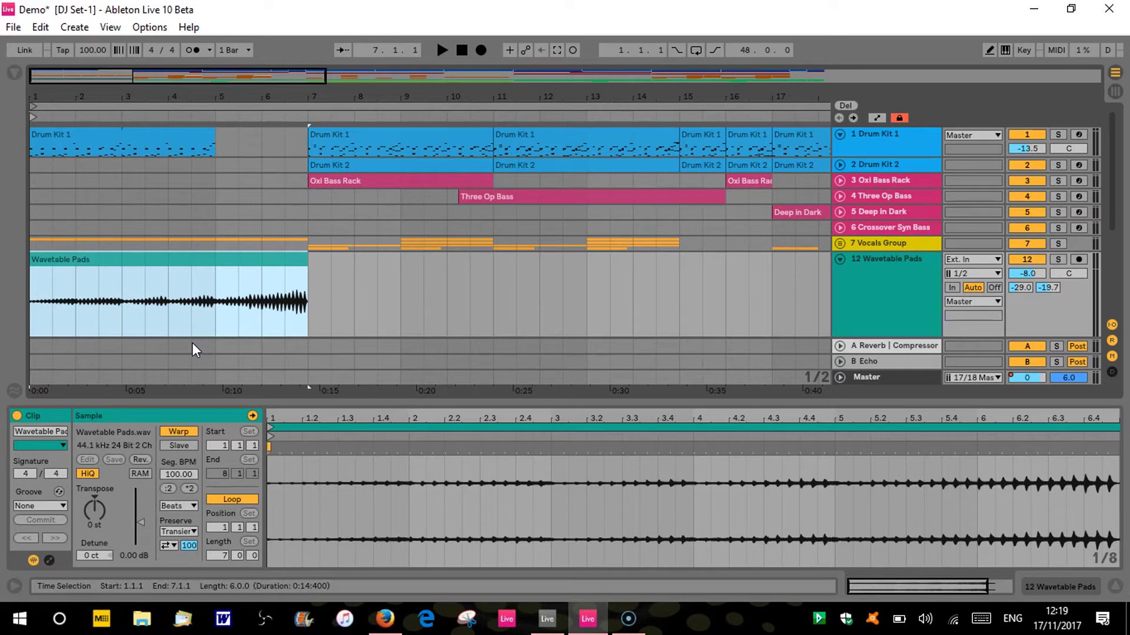
# Step: Mark short time ranges inside the Wavetable Pads clip, then clear each selection
pyautogui.click(189, 297)
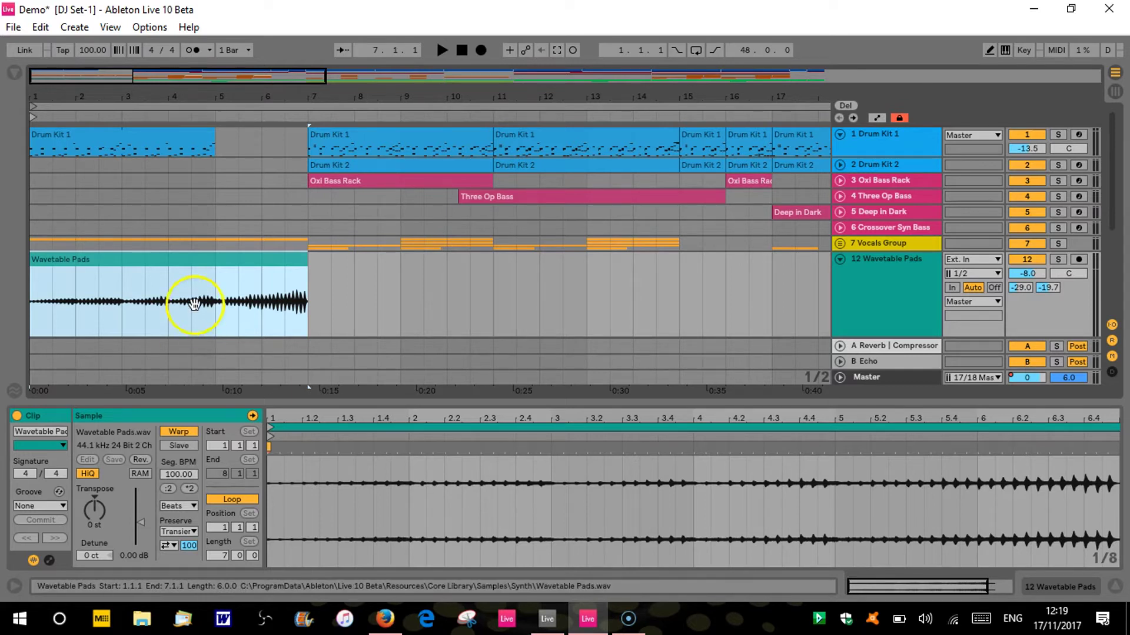
pyautogui.moveTo(189, 297); pyautogui.dragTo(175, 295)
pyautogui.click(416, 289)
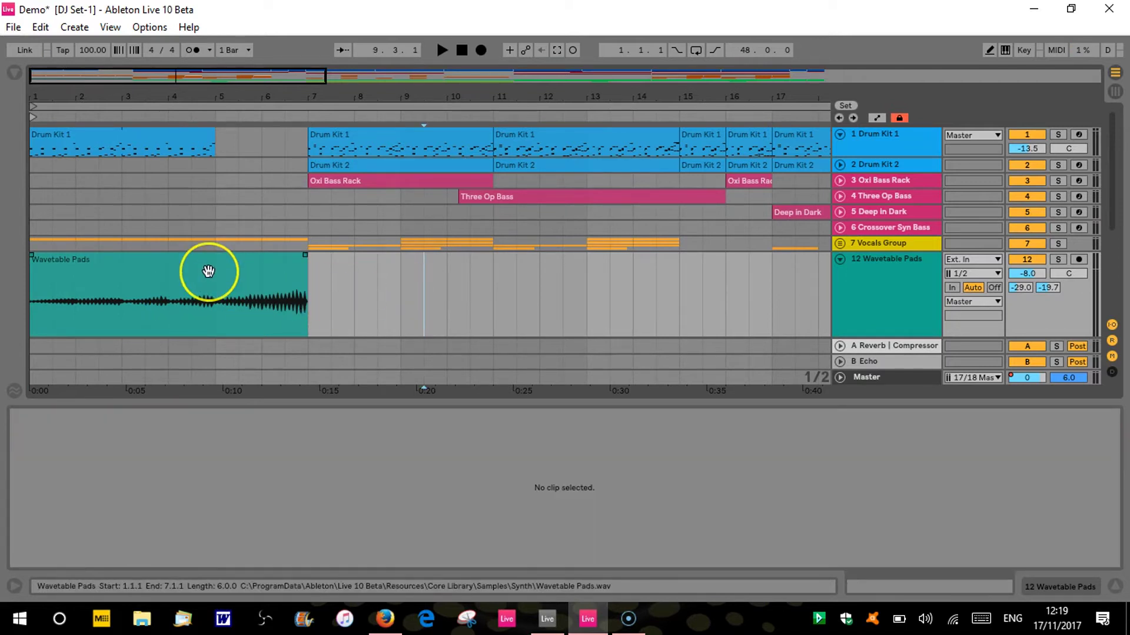
pyautogui.moveTo(209, 271); pyautogui.dragTo(173, 276)
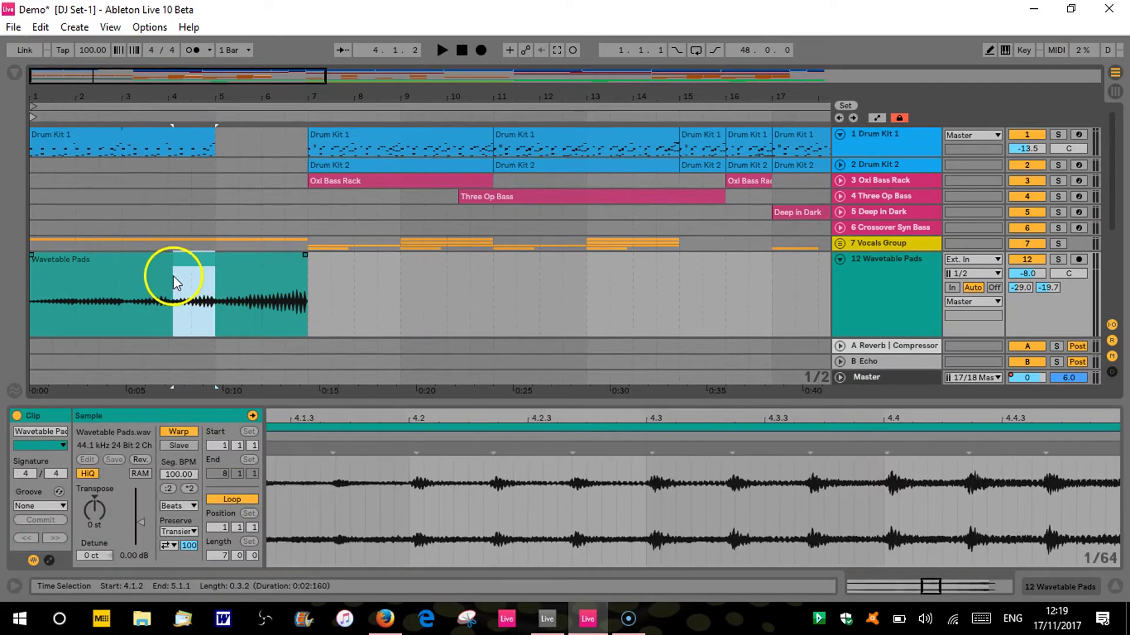
pyautogui.click(356, 292)
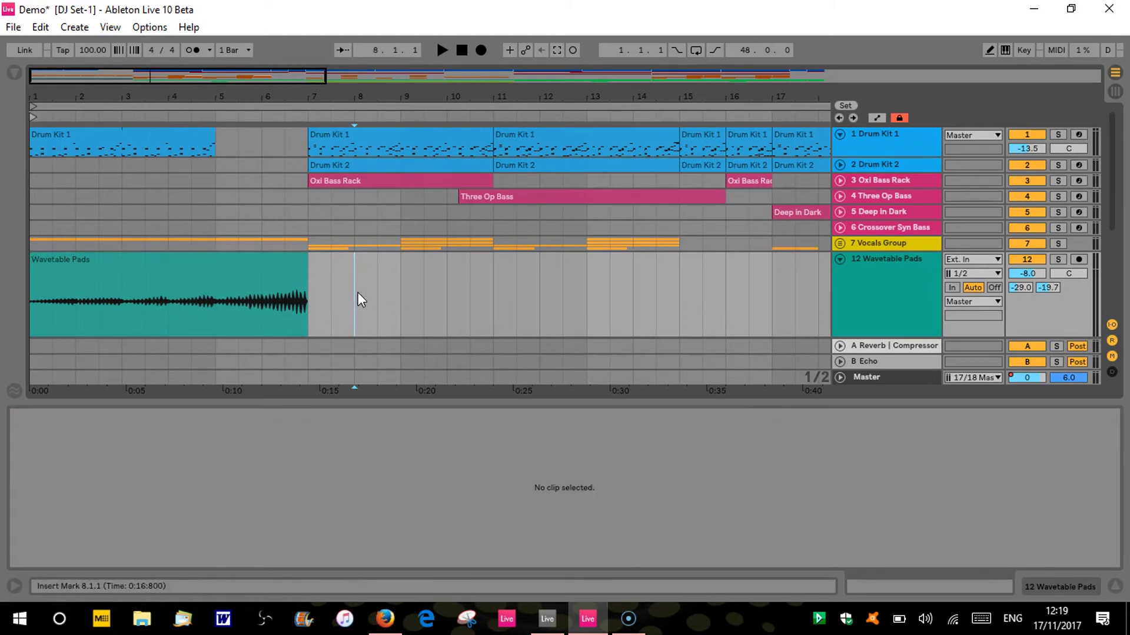
# Step: Try dragging the Wavetable Pads clip along the arrangement, leaving it at bar 1, then switch to Live 9
pyautogui.click(146, 289)
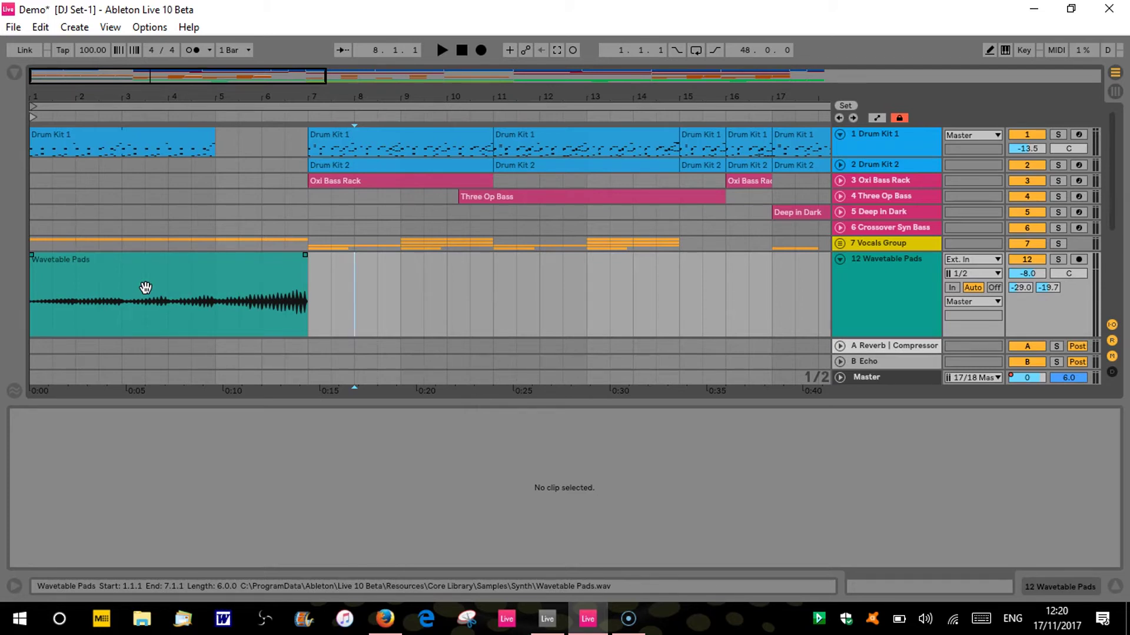
pyautogui.click(182, 279)
pyautogui.moveTo(182, 281); pyautogui.dragTo(141, 280)
pyautogui.click(552, 627)
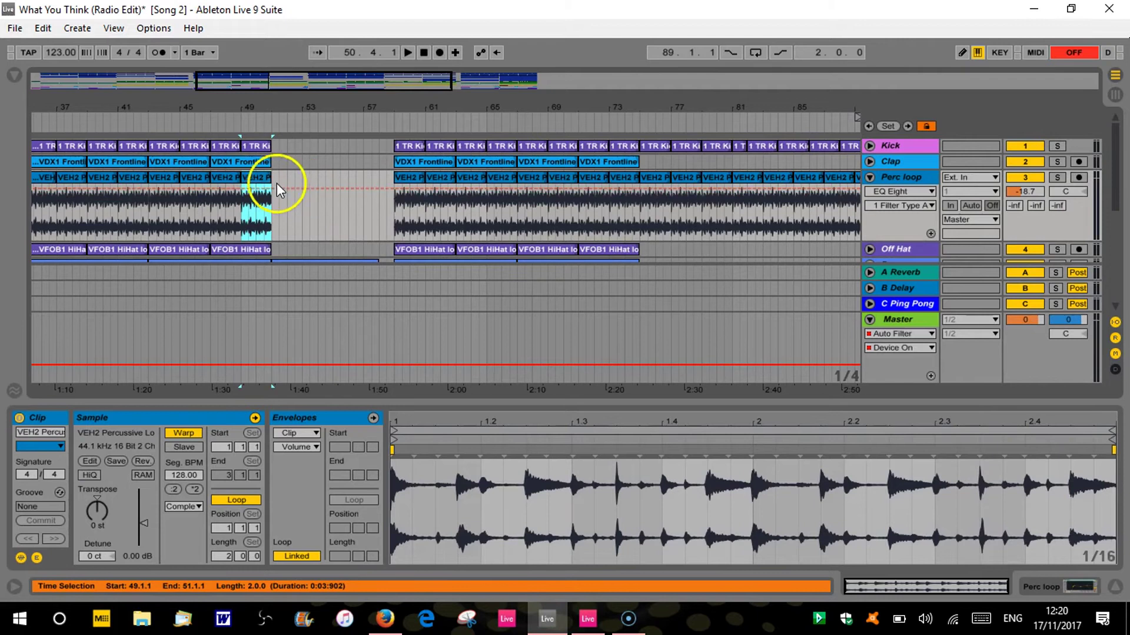
# Step: Drag the short Perc loop clip piece later in Live 9, then return to the Live 10 Demo set
pyautogui.moveTo(262, 177)
pyautogui.mouseDown()
pyautogui.moveTo(322, 187)
pyautogui.moveTo(265, 188)
pyautogui.mouseUp()
pyautogui.click(588, 618)
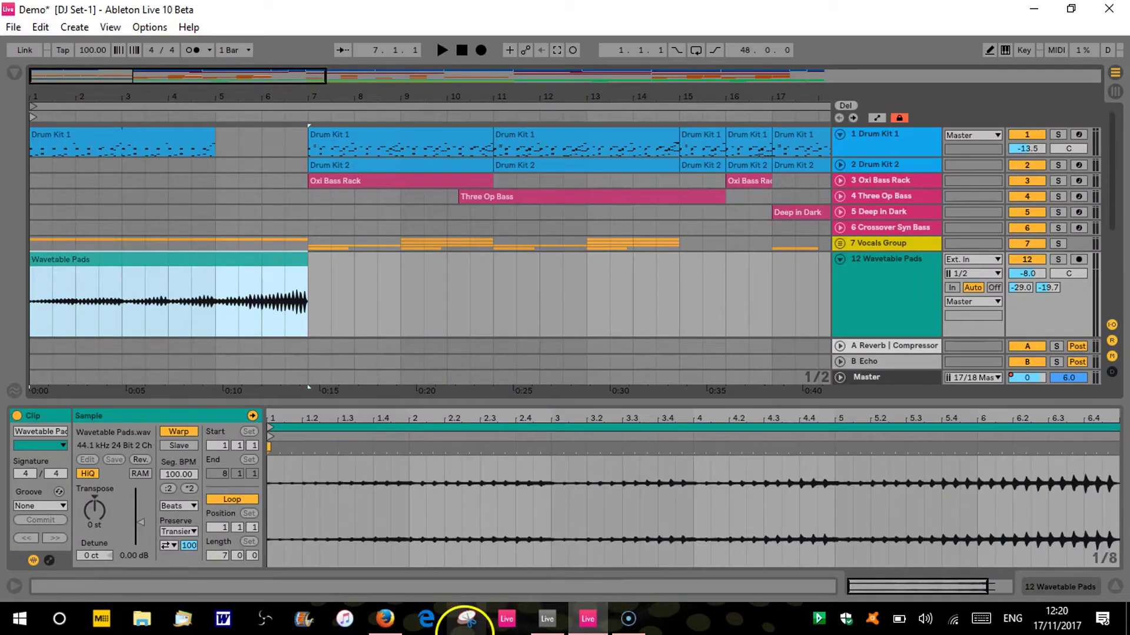
pyautogui.moveTo(217, 306)
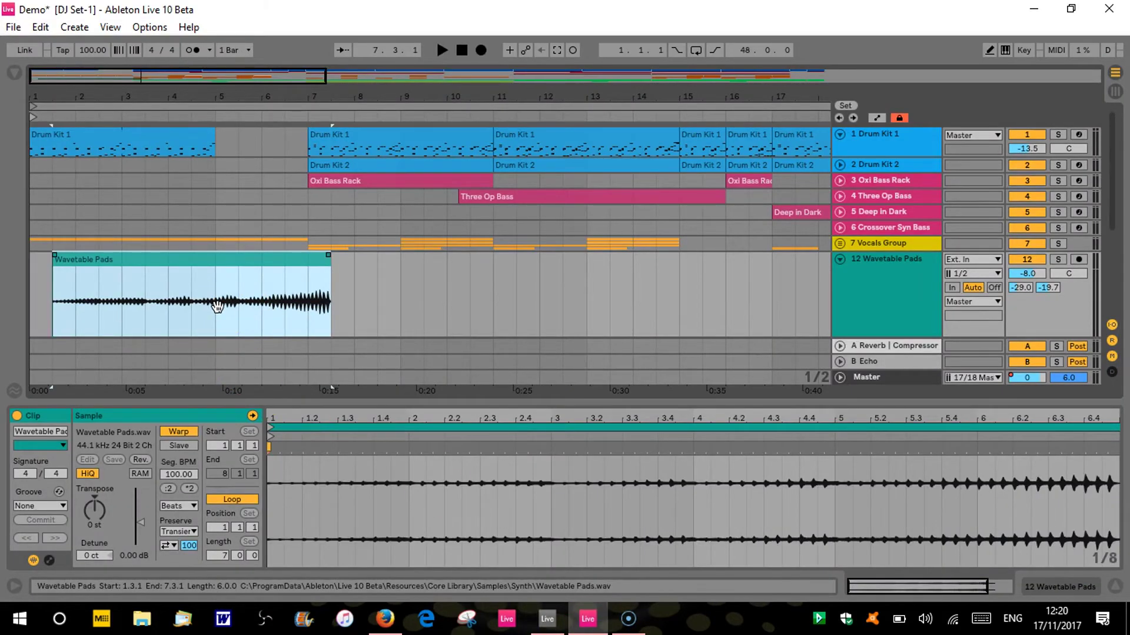
# Step: Shift the Wavetable Pads clip slightly and set the arrangement grid to Fixed Grid 1 Bar
pyautogui.moveTo(217, 306); pyautogui.dragTo(240, 306)
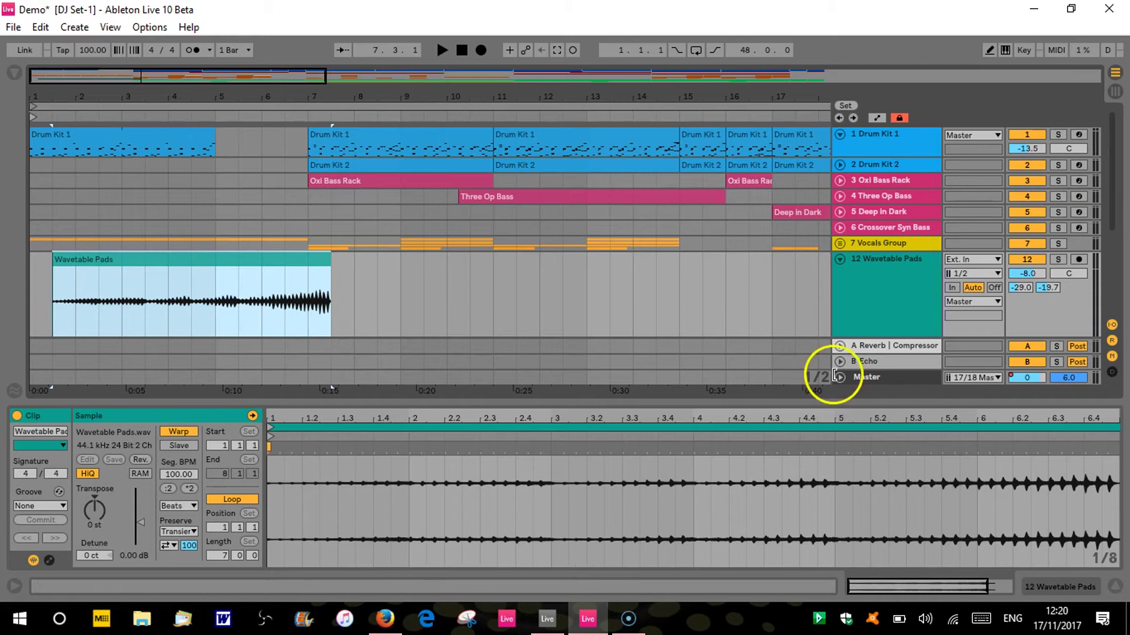
pyautogui.rightClick(820, 376)
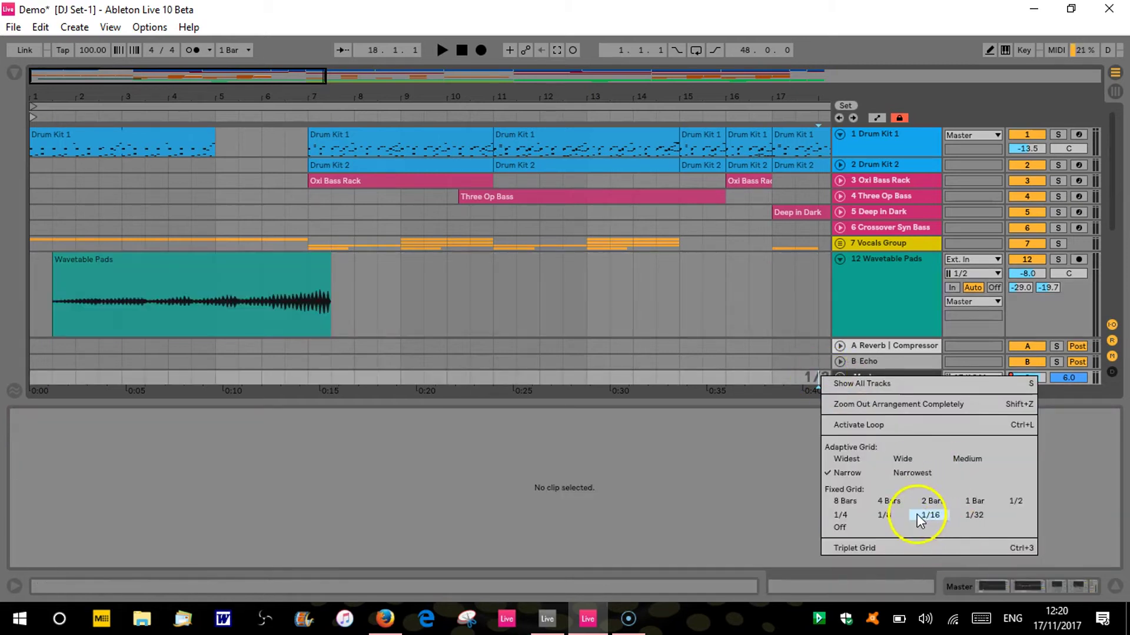
pyautogui.click(974, 501)
pyautogui.press('Left')
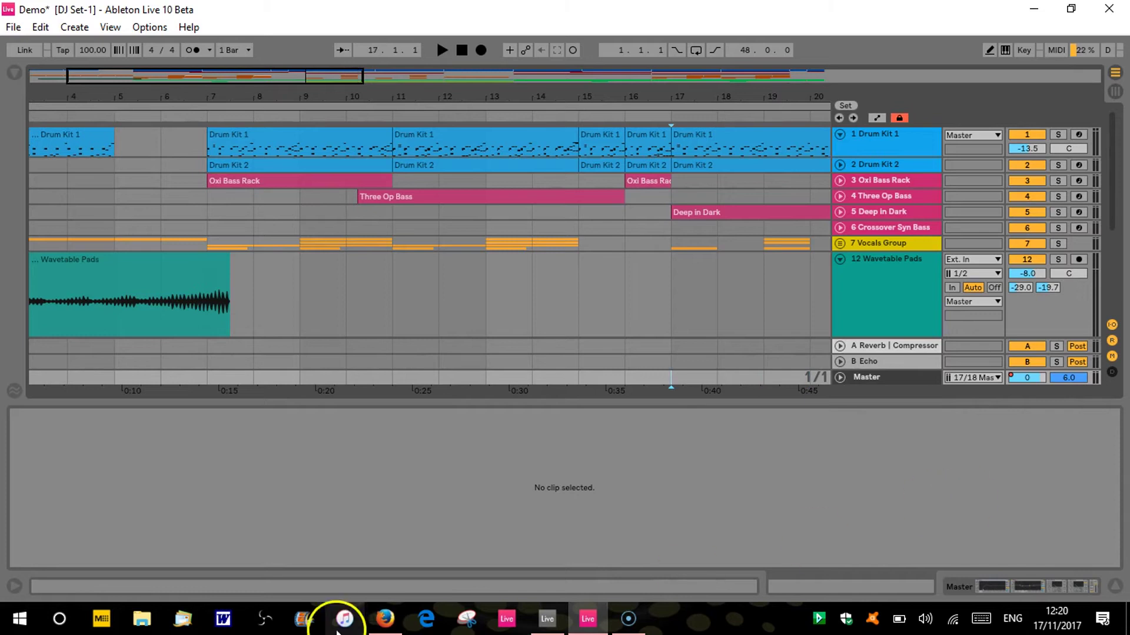
# Step: Nudge the Wavetable Pads clip right with the arrow keys until it starts at 5.2.1
pyautogui.click(101, 279)
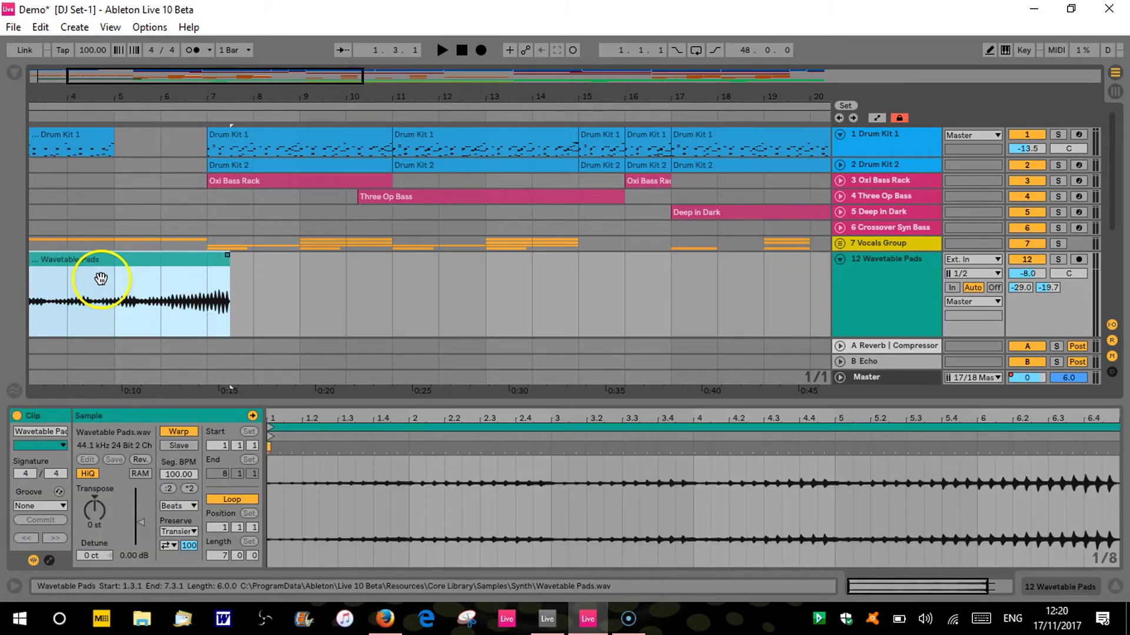
pyautogui.press('Right')
pyautogui.press('Right')
pyautogui.press('Right')
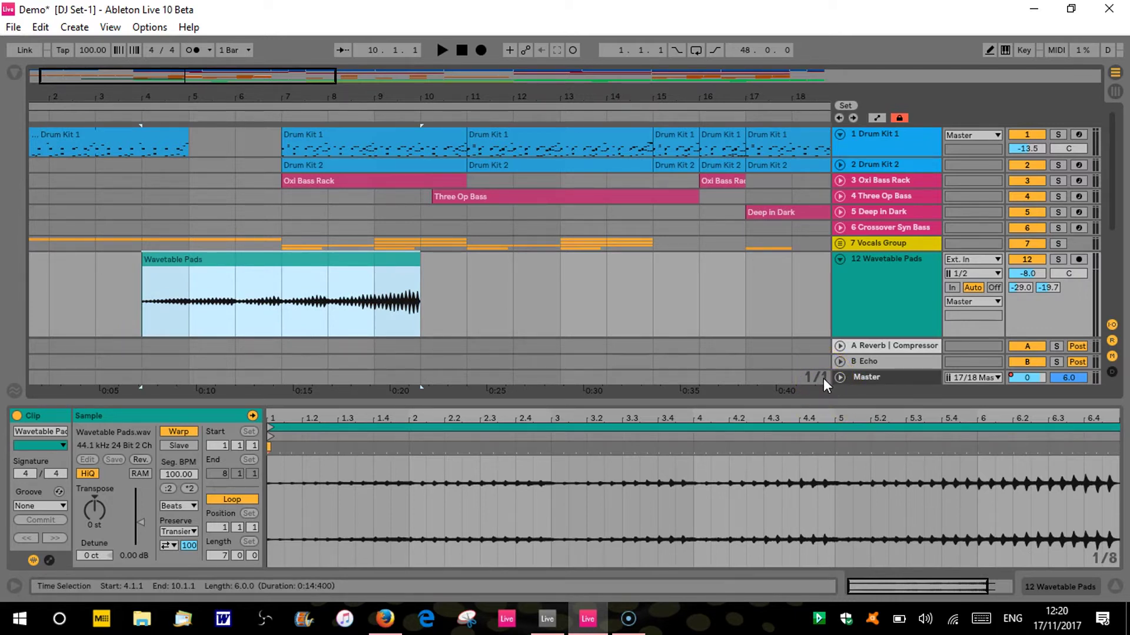
pyautogui.click(313, 264)
pyautogui.press('Right')
pyautogui.press('Right')
pyautogui.press('Right')
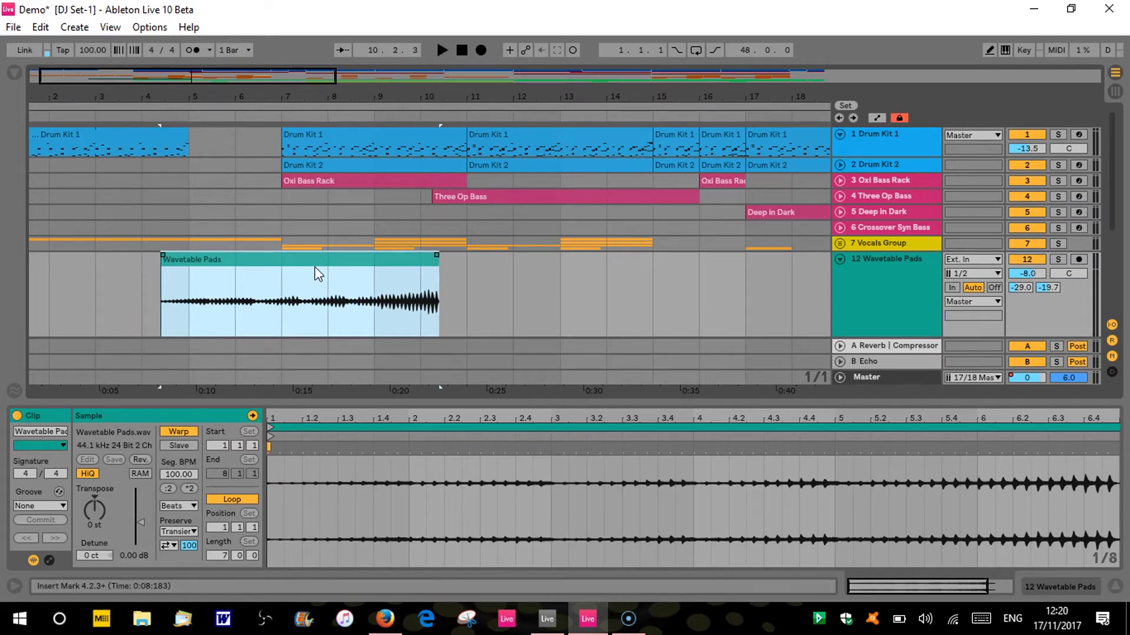
pyautogui.press('Right')
pyautogui.press('Right')
pyautogui.press('Right')
pyautogui.press('Right')
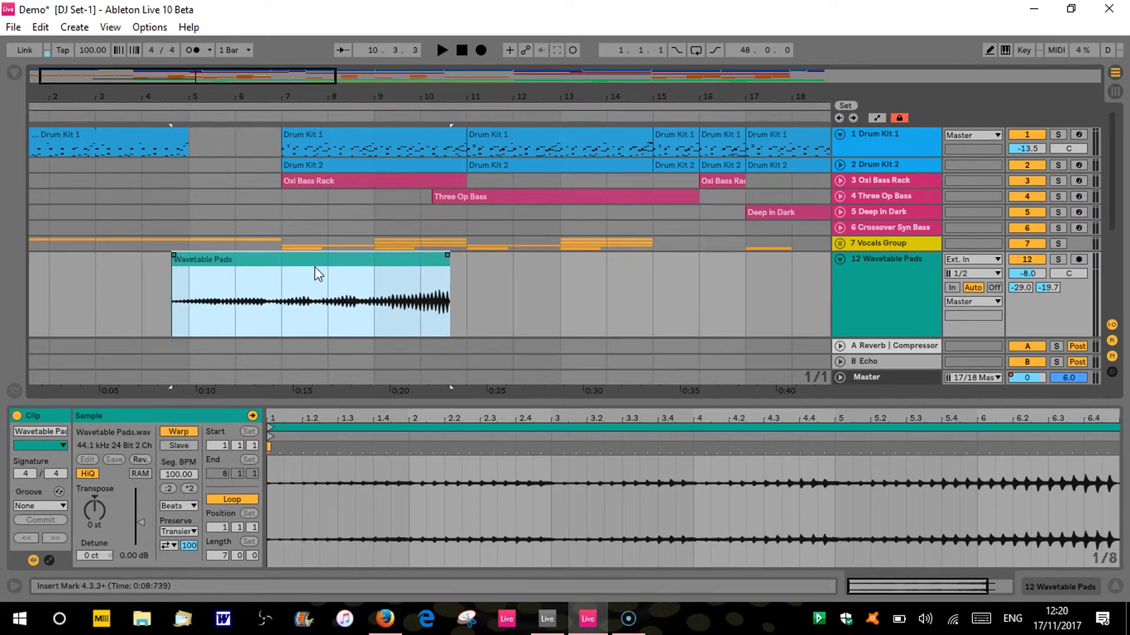
pyautogui.press('Right')
pyautogui.press('Right')
pyautogui.press('Right')
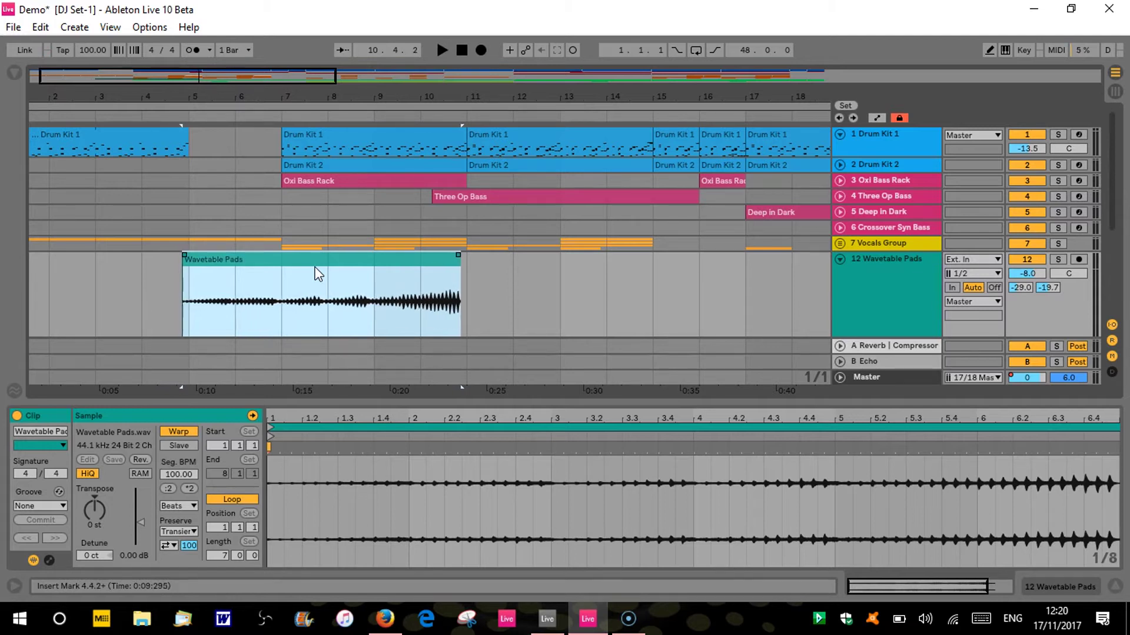
pyautogui.press('Right')
pyautogui.press('Right')
pyautogui.press('Right')
pyautogui.press('Right')
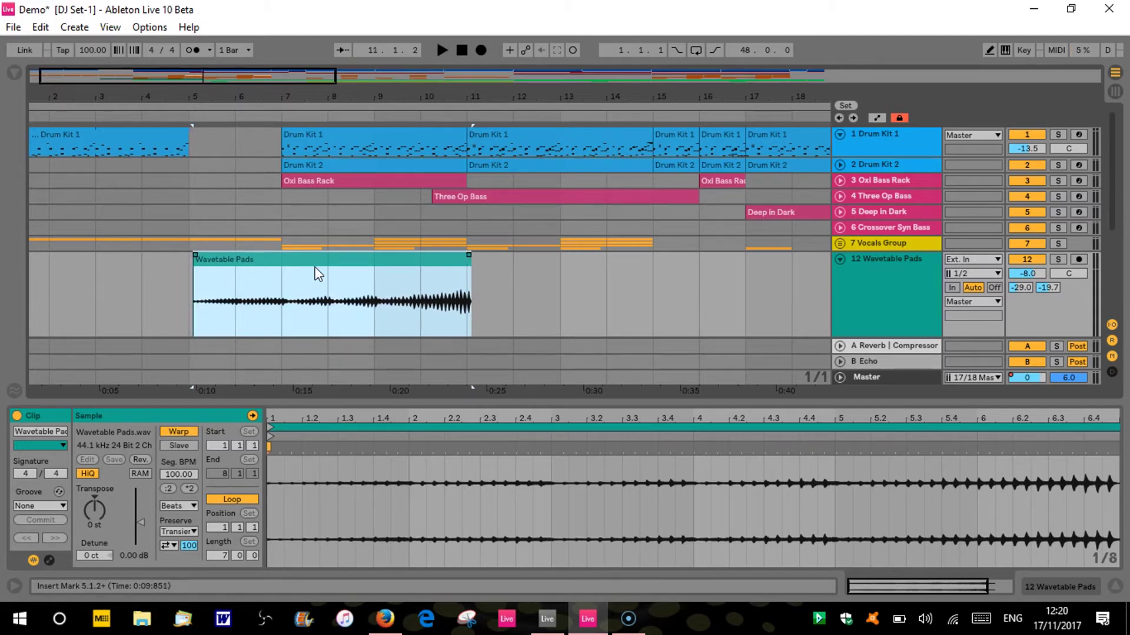
pyautogui.press('Right')
pyautogui.press('Right')
pyautogui.press('Right')
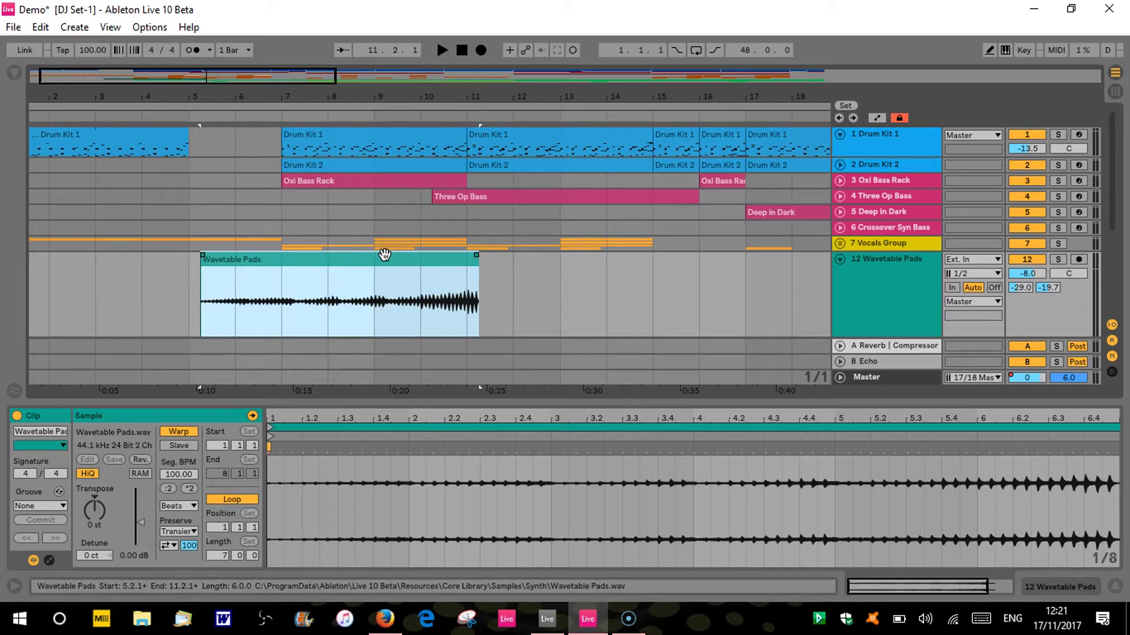
pyautogui.click(390, 303)
# Step: Slide the pad audio earlier within the Wavetable Pads clip
pyautogui.click(202, 298)
pyautogui.click(559, 302)
pyautogui.click(347, 311)
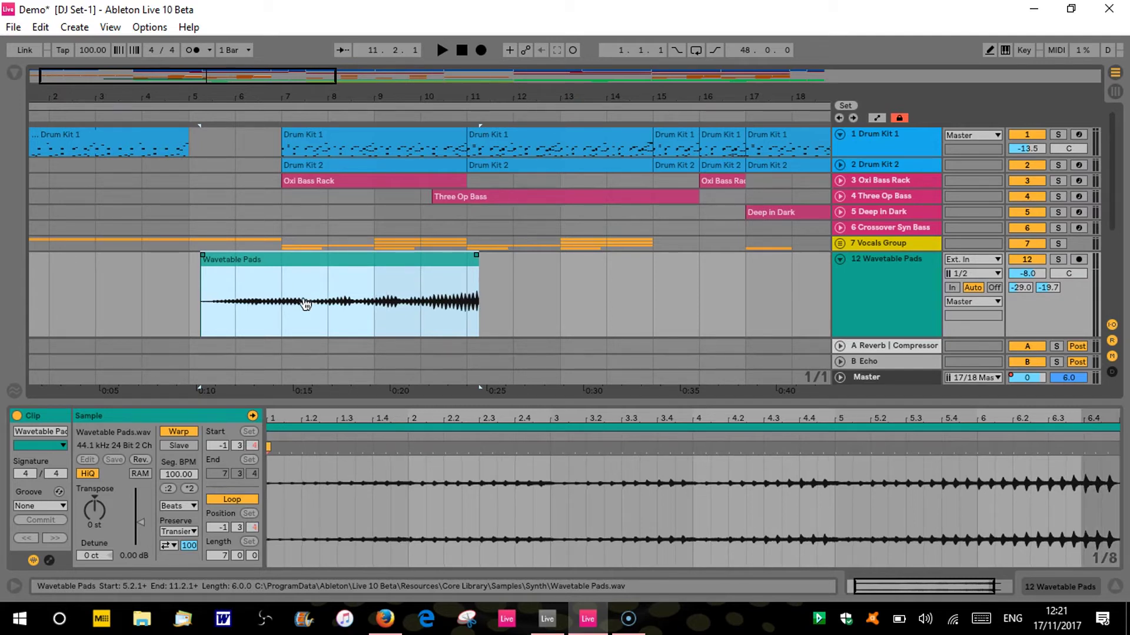
pyautogui.moveTo(323, 304); pyautogui.dragTo(218, 300)
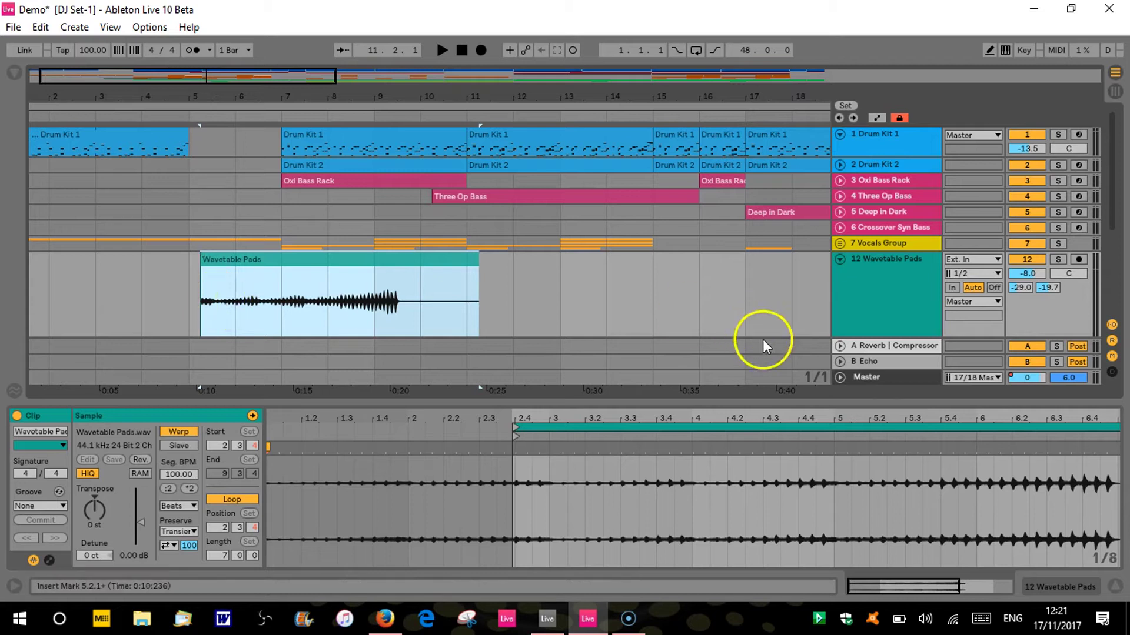
# Step: Switch to a 1/16 fixed grid and slide the pad audio again in finer steps
pyautogui.rightClick(813, 376)
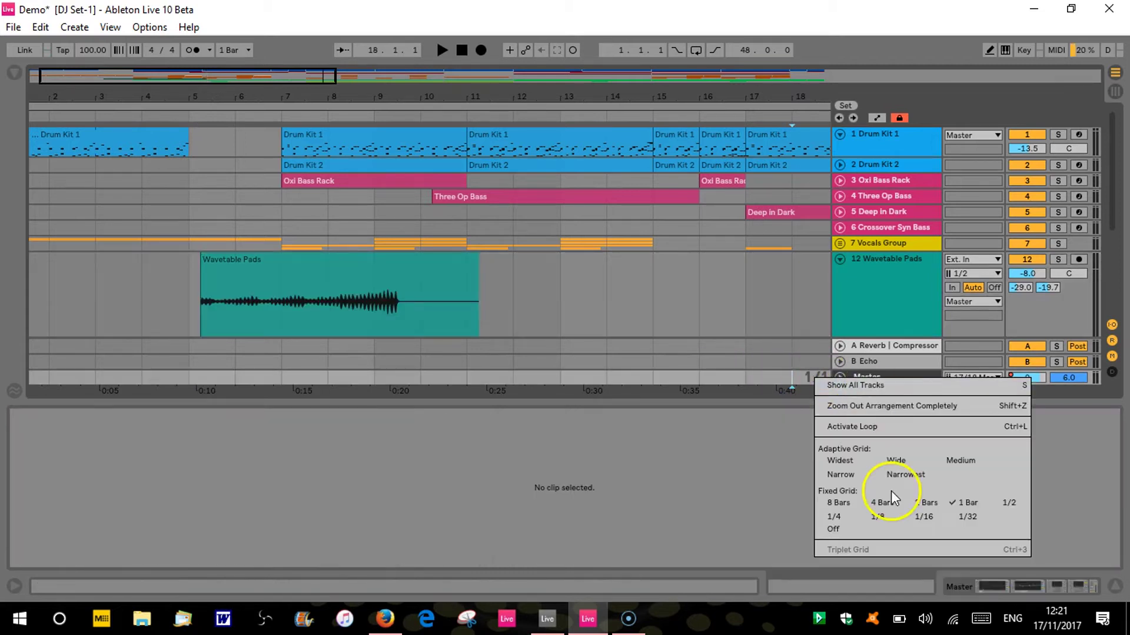
pyautogui.click(924, 517)
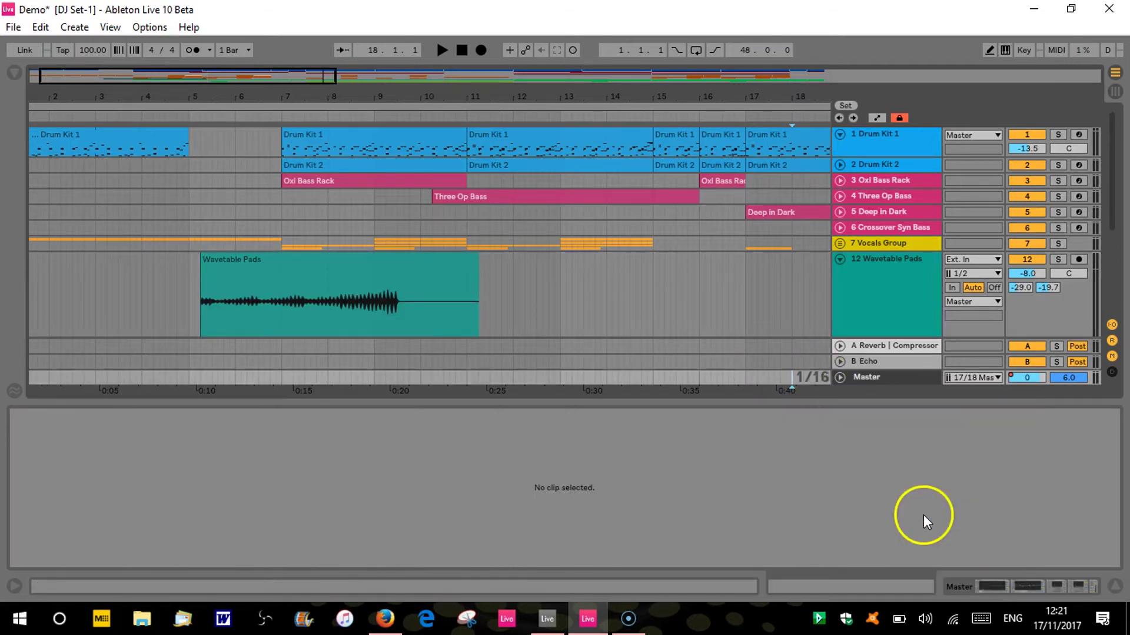
pyautogui.click(294, 317)
pyautogui.moveTo(296, 318); pyautogui.dragTo(385, 295)
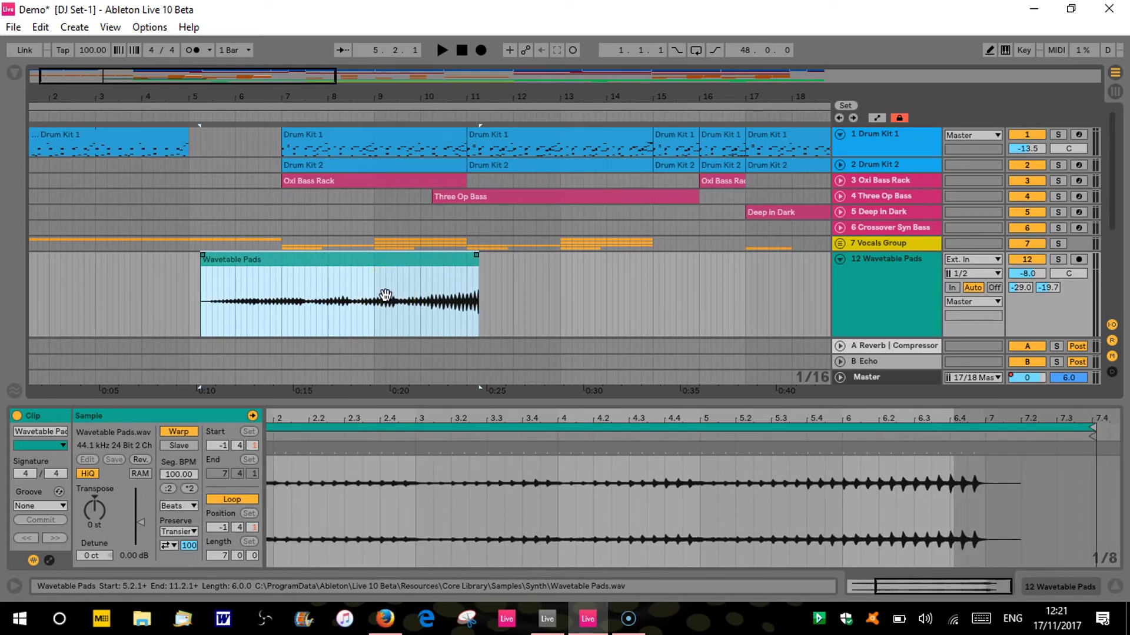
# Step: Hide the Detail View and reverse the Wavetable Pads clip's audio with R
pyautogui.moveTo(353, 282); pyautogui.dragTo(359, 296)
pyautogui.click(1114, 586)
pyautogui.click(342, 325)
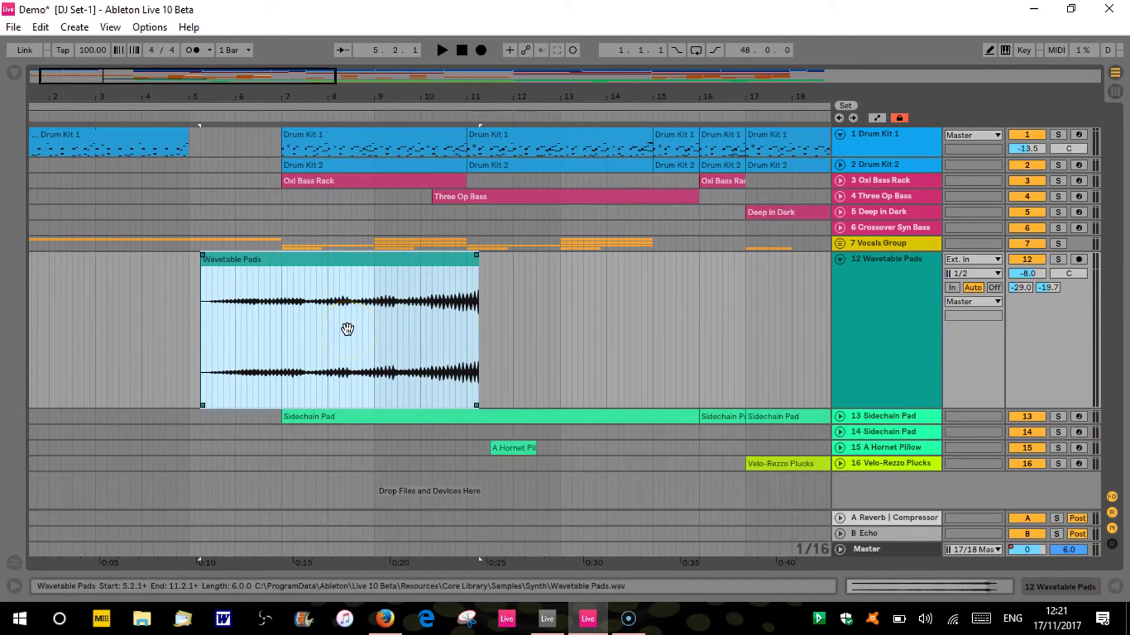
pyautogui.press('r')
# Step: Show the reversed clip's details with Ctrl+Alt+L, hide them again, then switch to Live 9
pyautogui.click(348, 298)
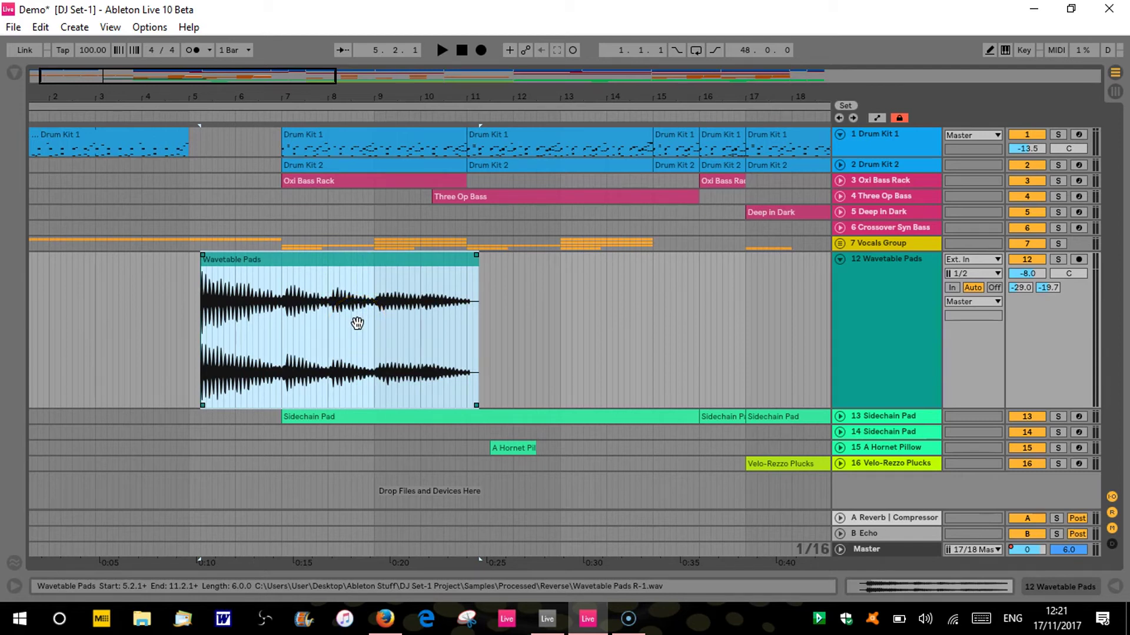
pyautogui.hotkey('ctrl', 'alt', 'l')
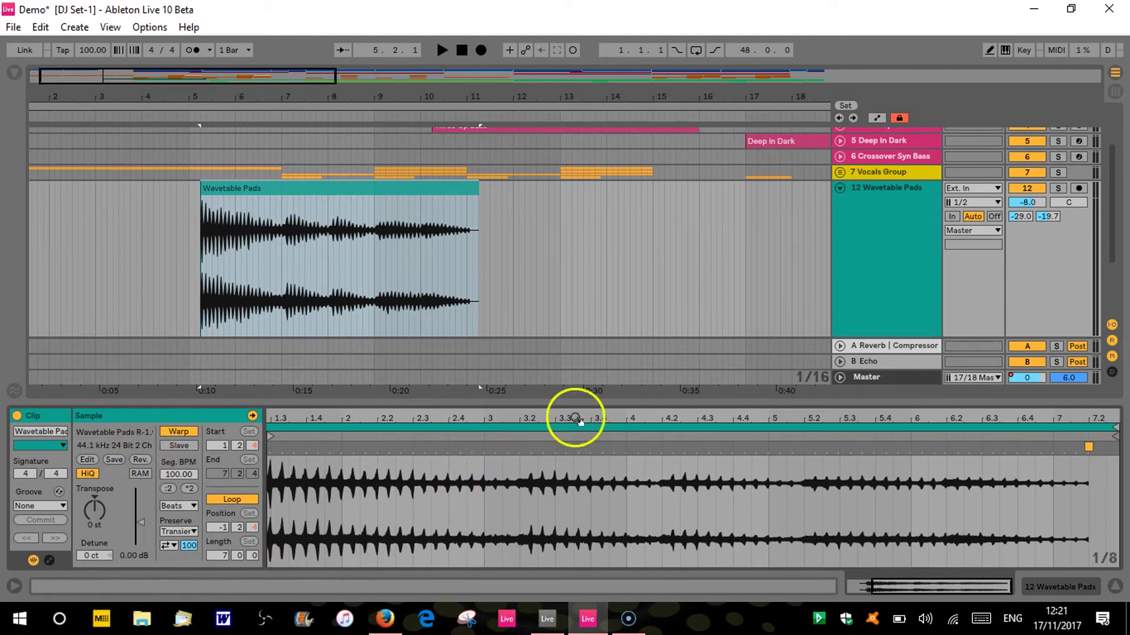
pyautogui.click(1115, 587)
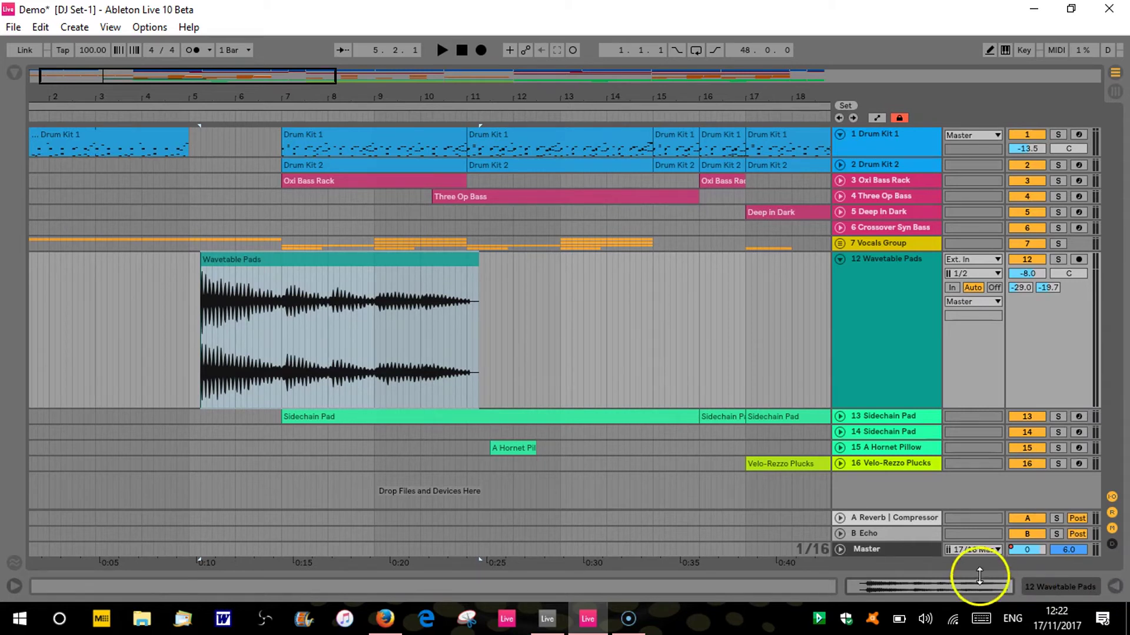
pyautogui.click(556, 627)
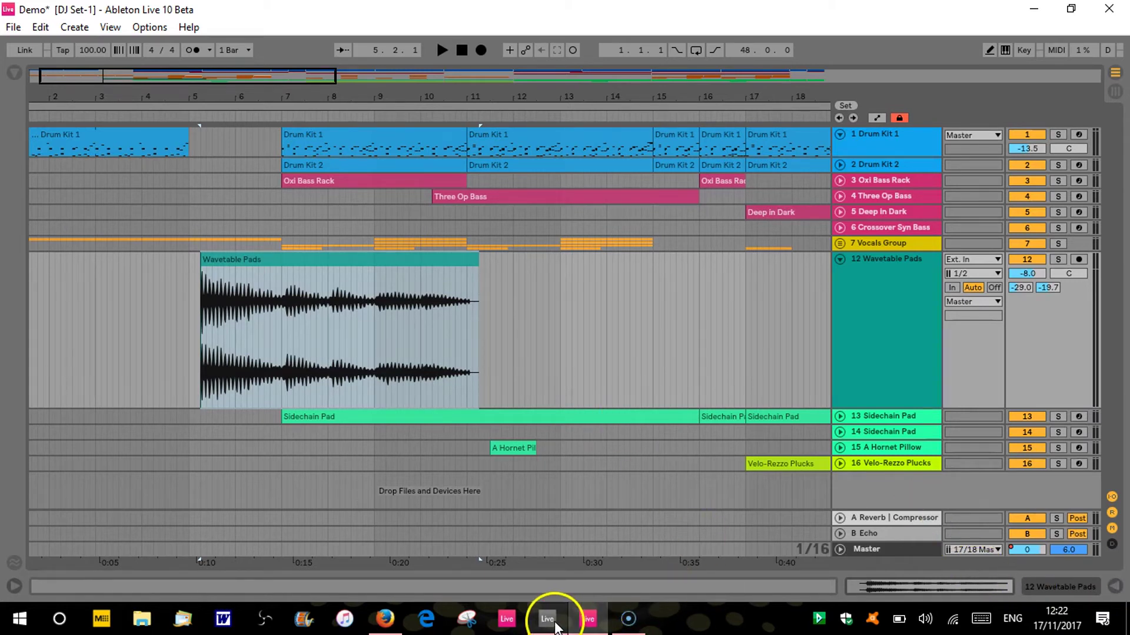
# Step: Mark and reverse the Perc loop sample's 1.3.1–2.1.1 section in Live 9, then return to Live 10
pyautogui.click(252, 207)
pyautogui.click(692, 457)
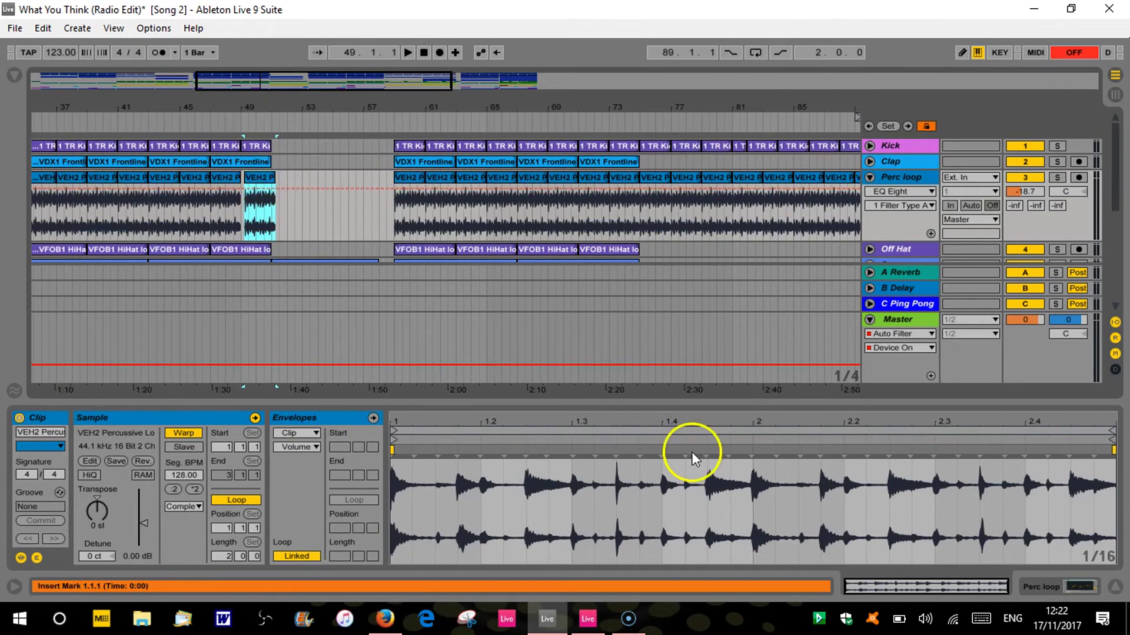
pyautogui.click(572, 505)
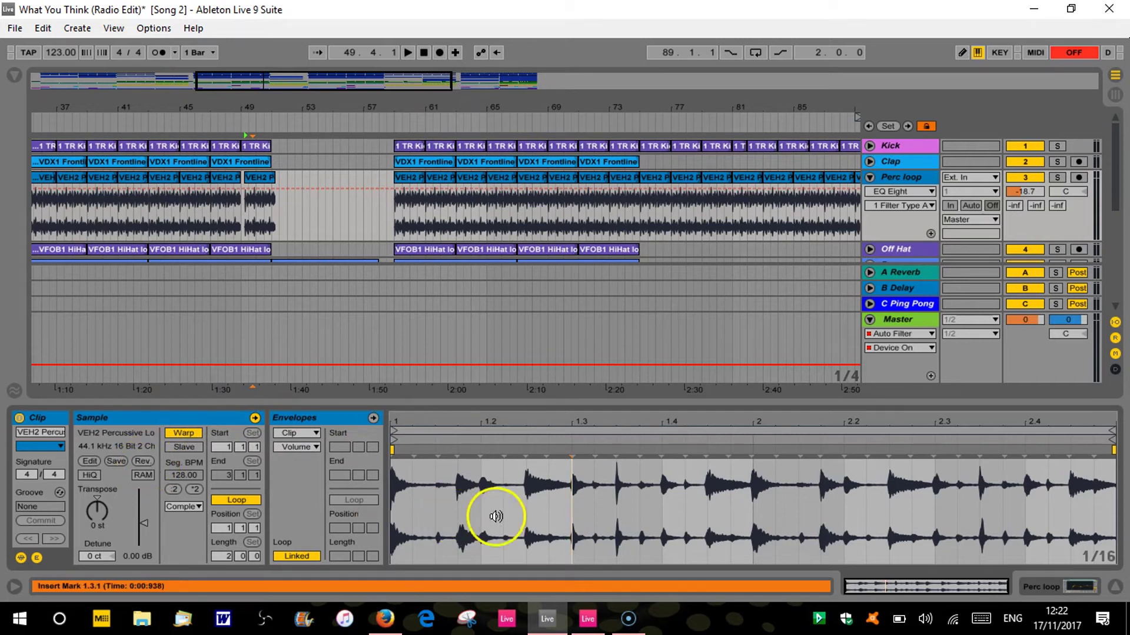
pyautogui.moveTo(570, 505); pyautogui.dragTo(744, 516)
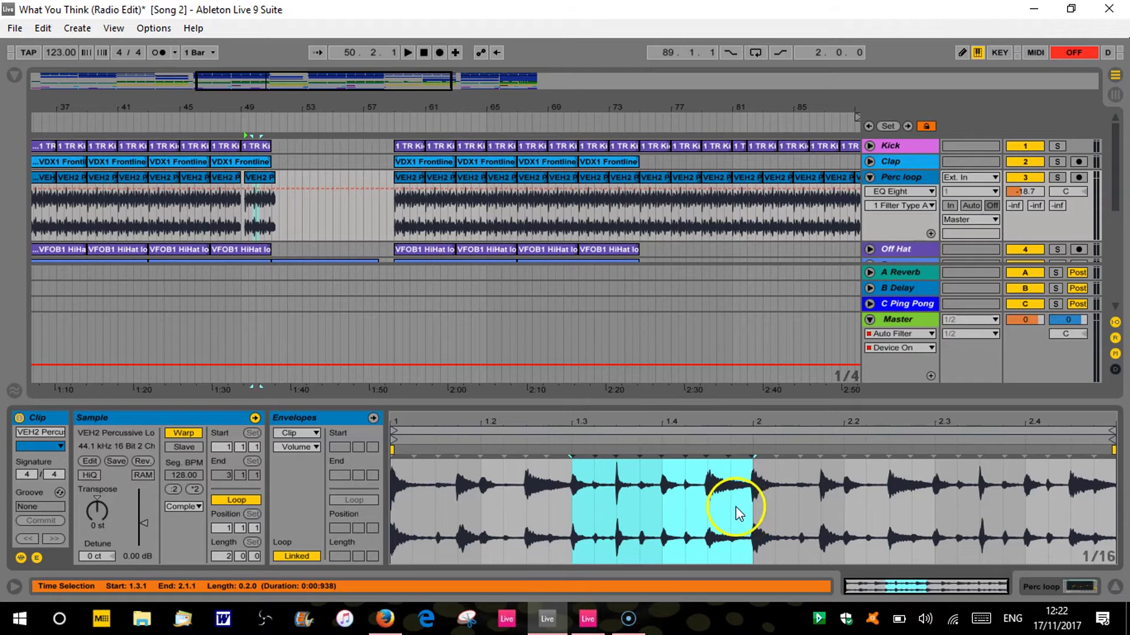
pyautogui.click(141, 461)
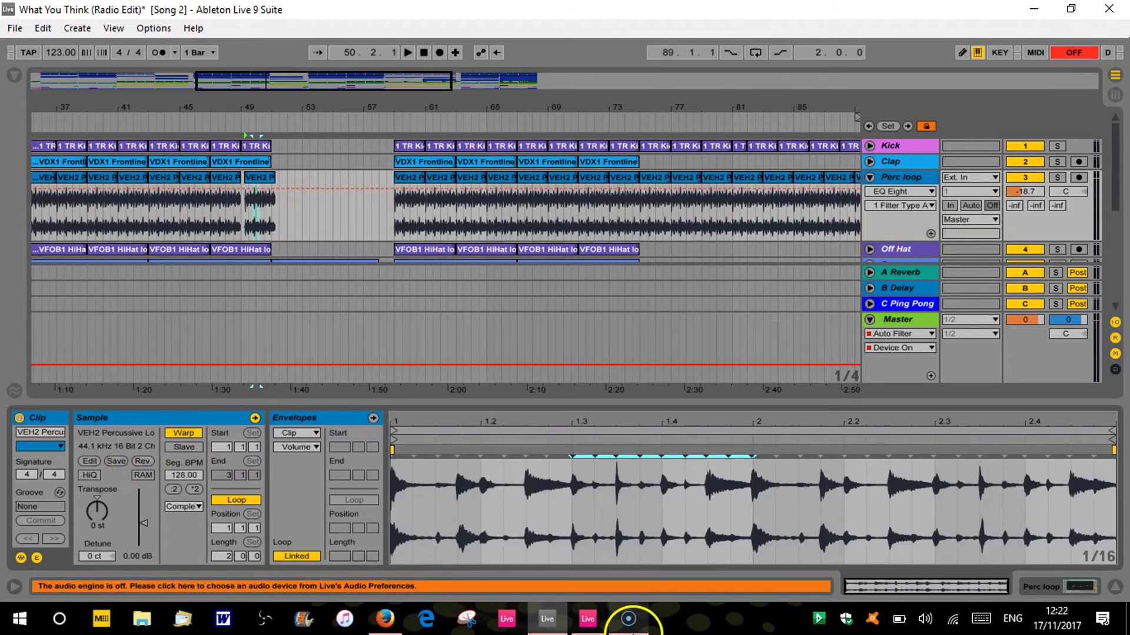
pyautogui.click(587, 618)
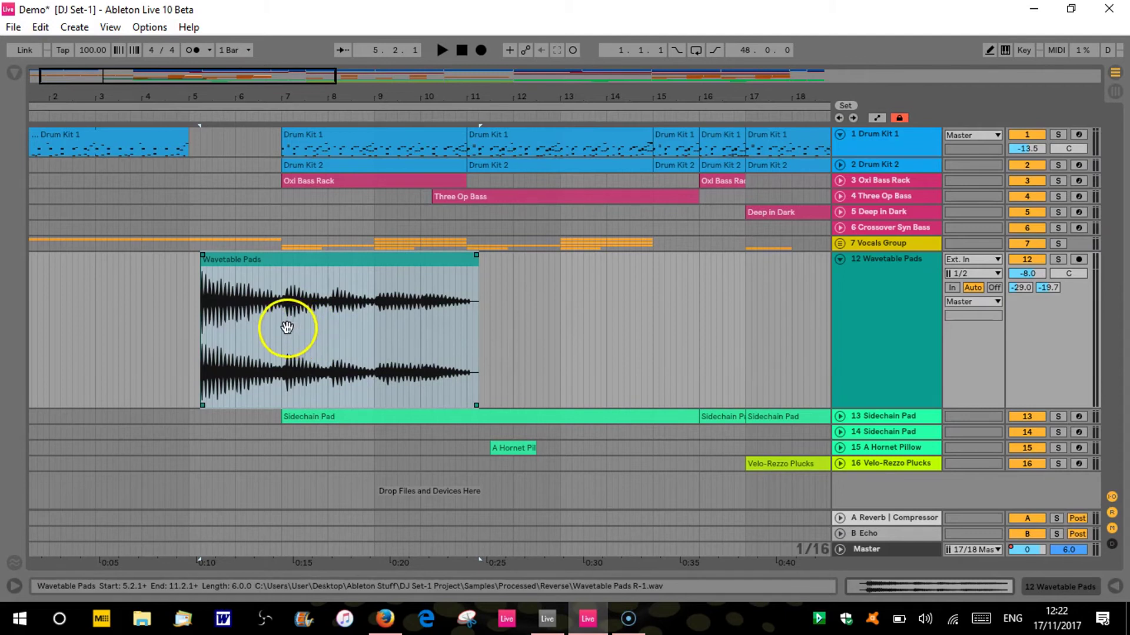
# Step: Nudge the Wavetable Pads clip two sixteenths later, then split 6.4.4–9.1.1 and undo the split
pyautogui.click(288, 326)
pyautogui.moveTo(288, 326); pyautogui.dragTo(294, 327)
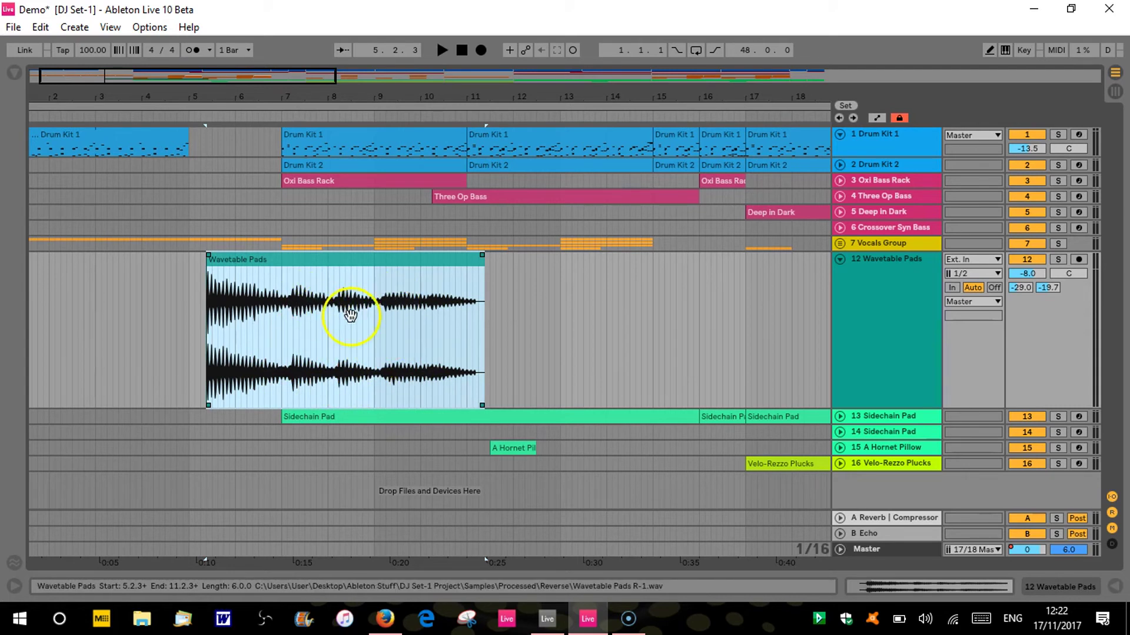
pyautogui.moveTo(281, 394); pyautogui.dragTo(374, 397)
pyautogui.hotkey('ctrl', 'e')
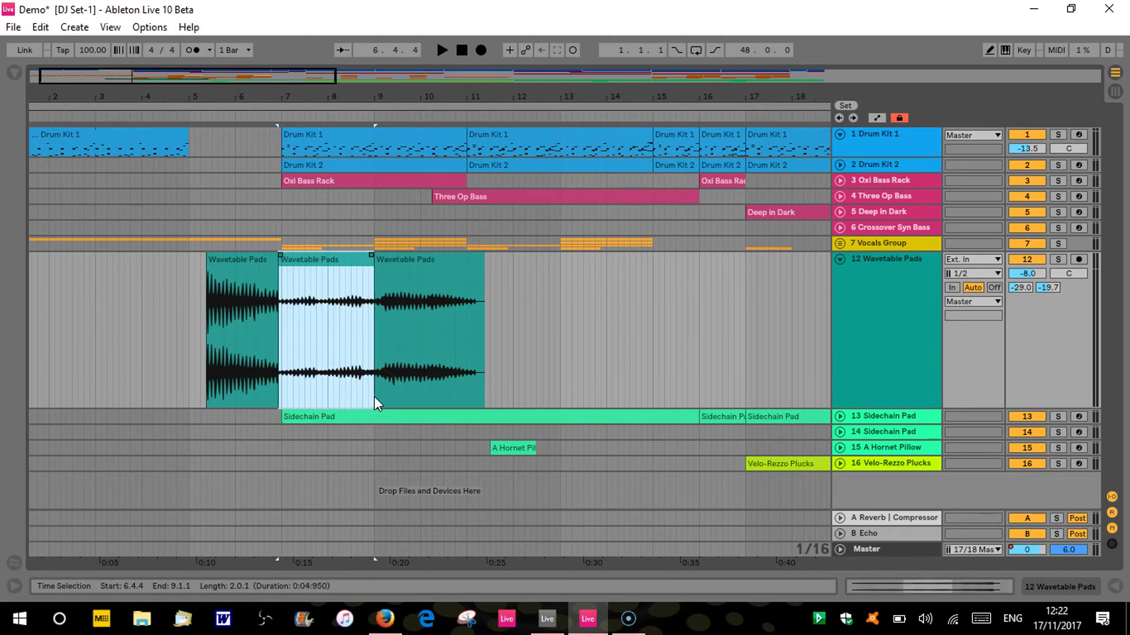
pyautogui.hotkey('ctrl', 'z')
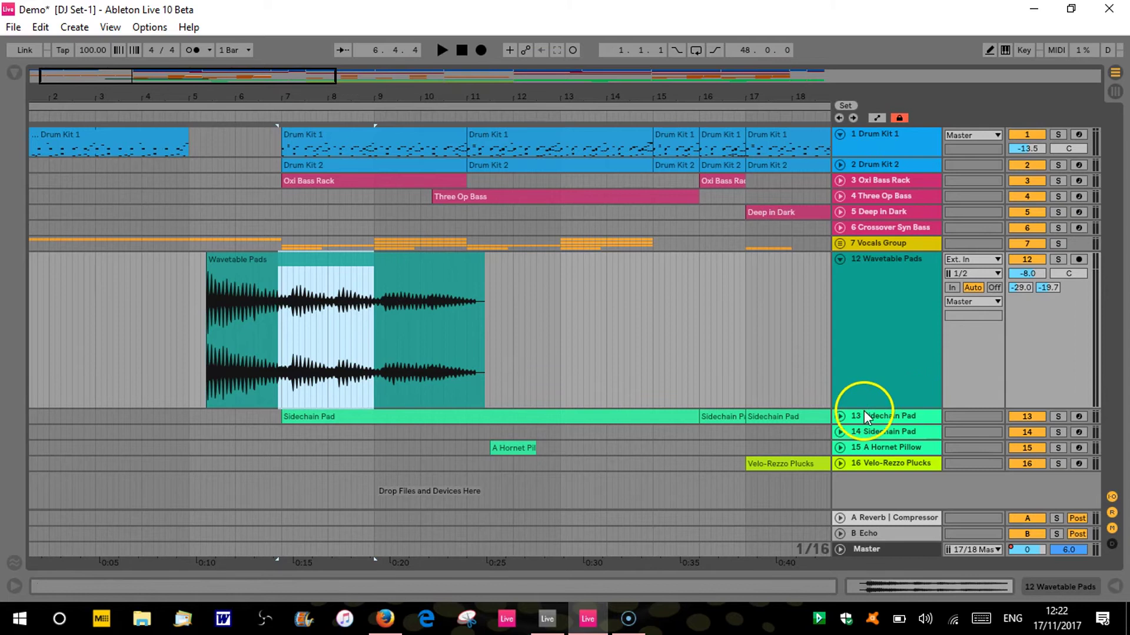
# Step: Show Track Volume and A-Reverb send automation in new lanes for Wavetable Pads
pyautogui.click(1025, 274)
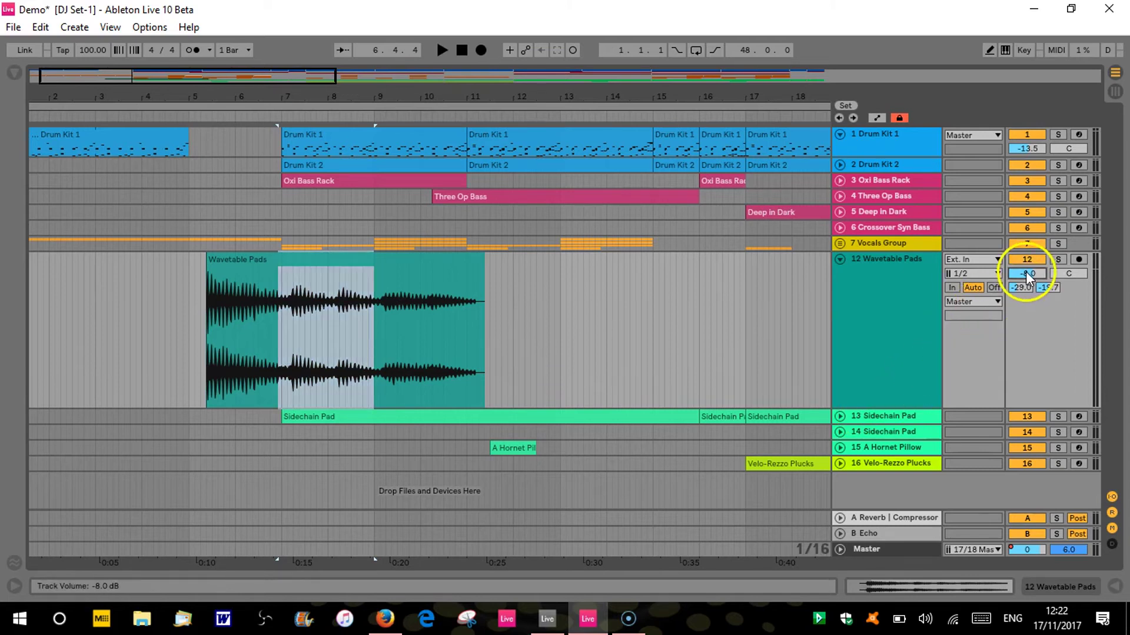
pyautogui.rightClick(1027, 276)
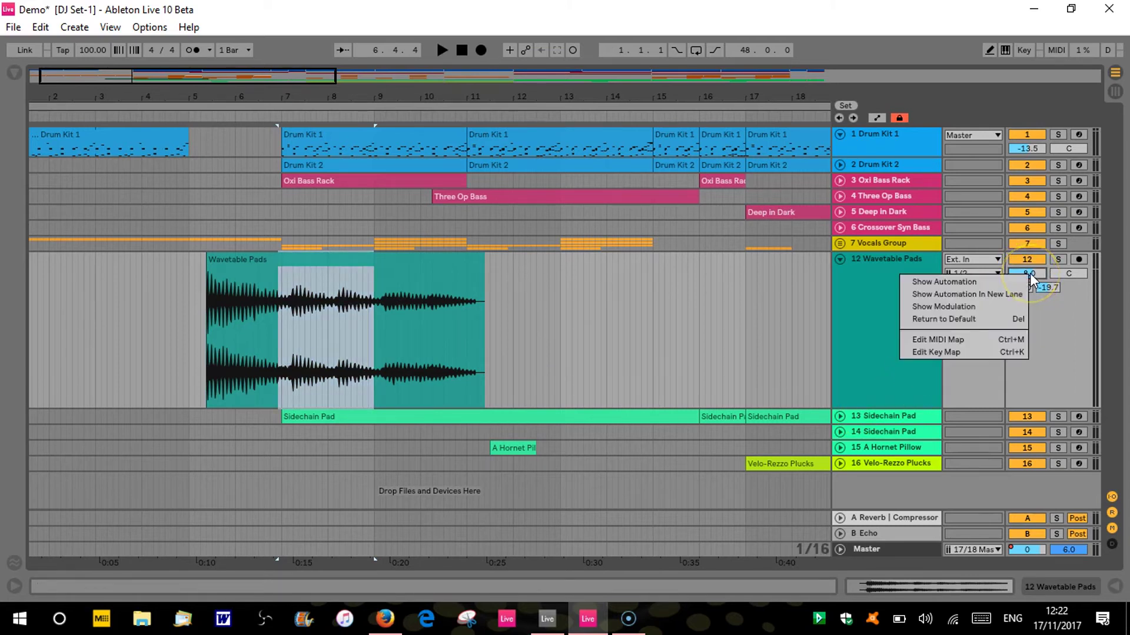
pyautogui.click(994, 294)
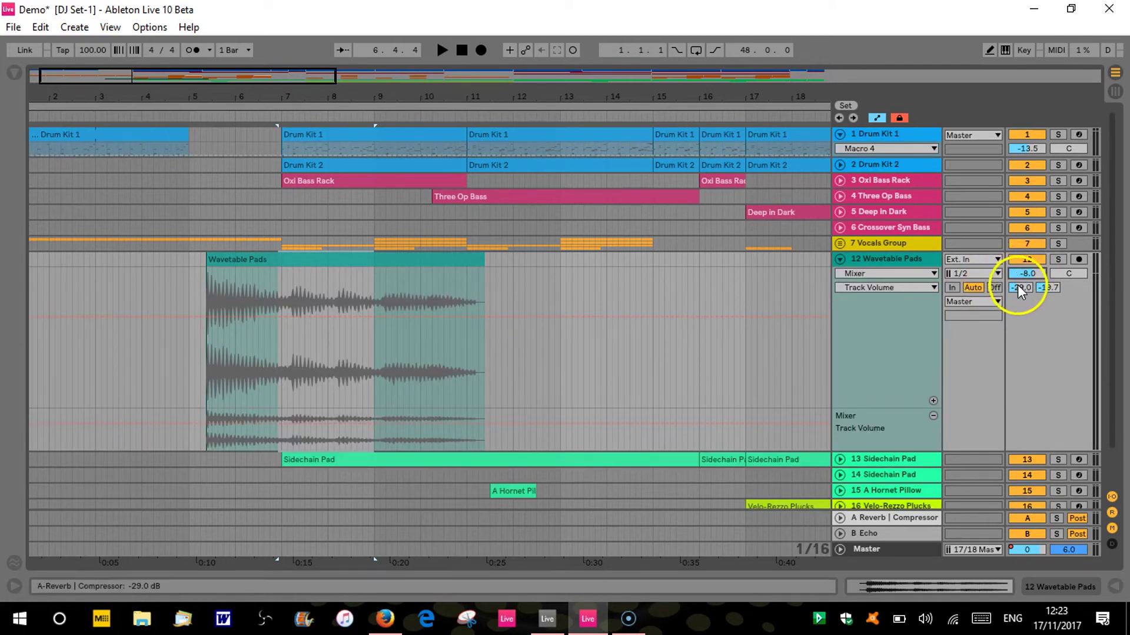
pyautogui.rightClick(1019, 289)
pyautogui.click(986, 340)
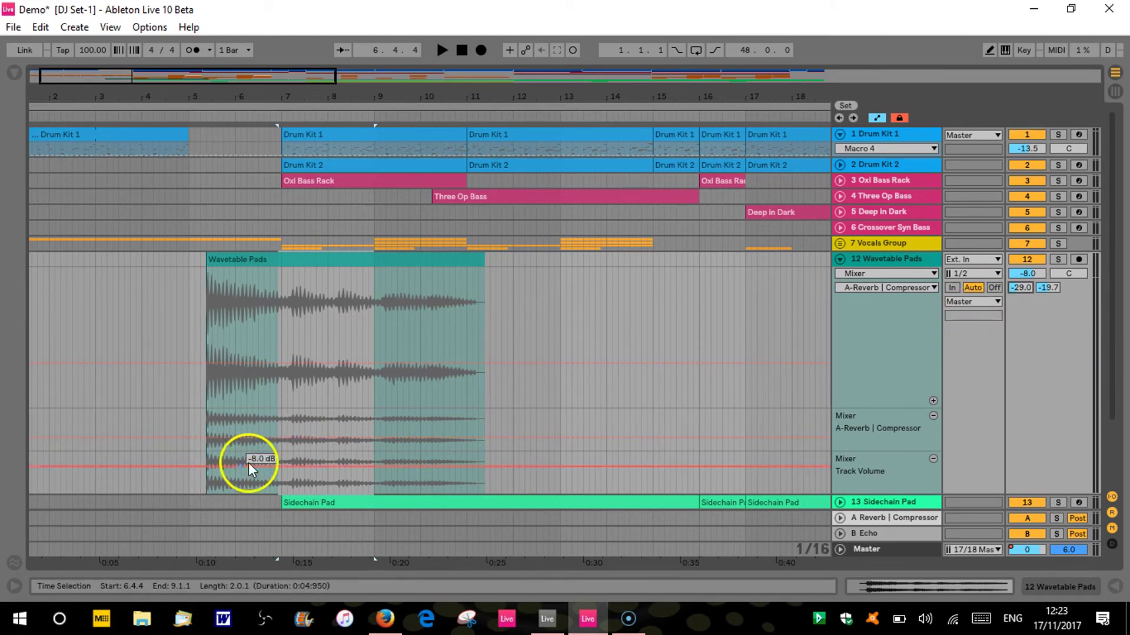
# Step: Split the clip at a marked 7.2.1–8.1.2 range, undo, toggle deactivation with 0, then switch to Live 9
pyautogui.moveTo(293, 480); pyautogui.dragTo(316, 481)
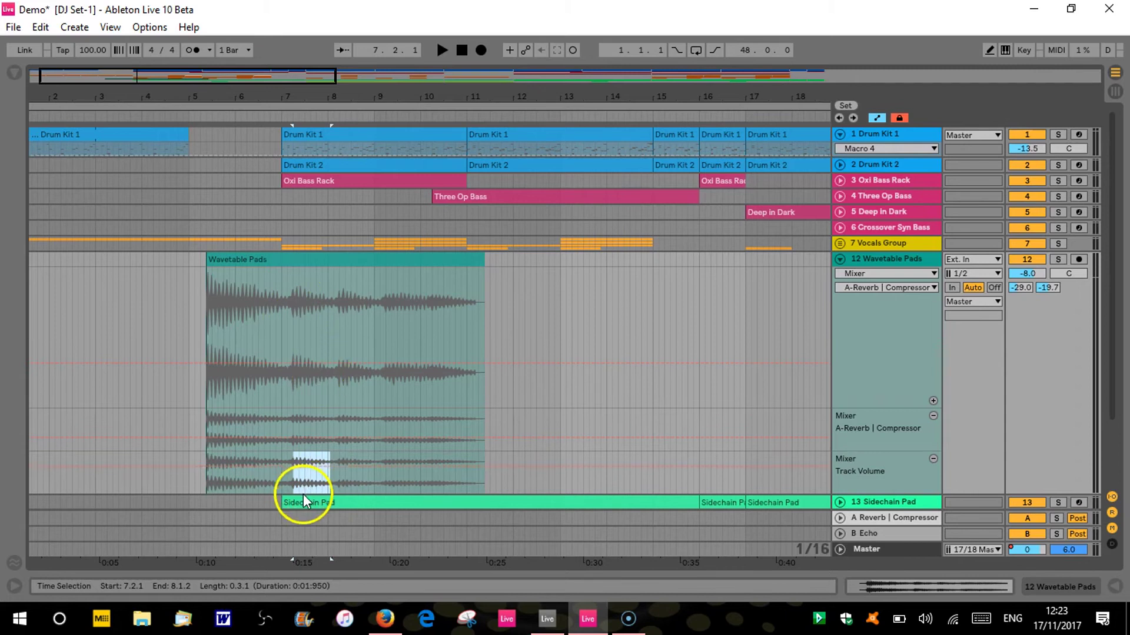
pyautogui.hotkey('ctrl', 'e')
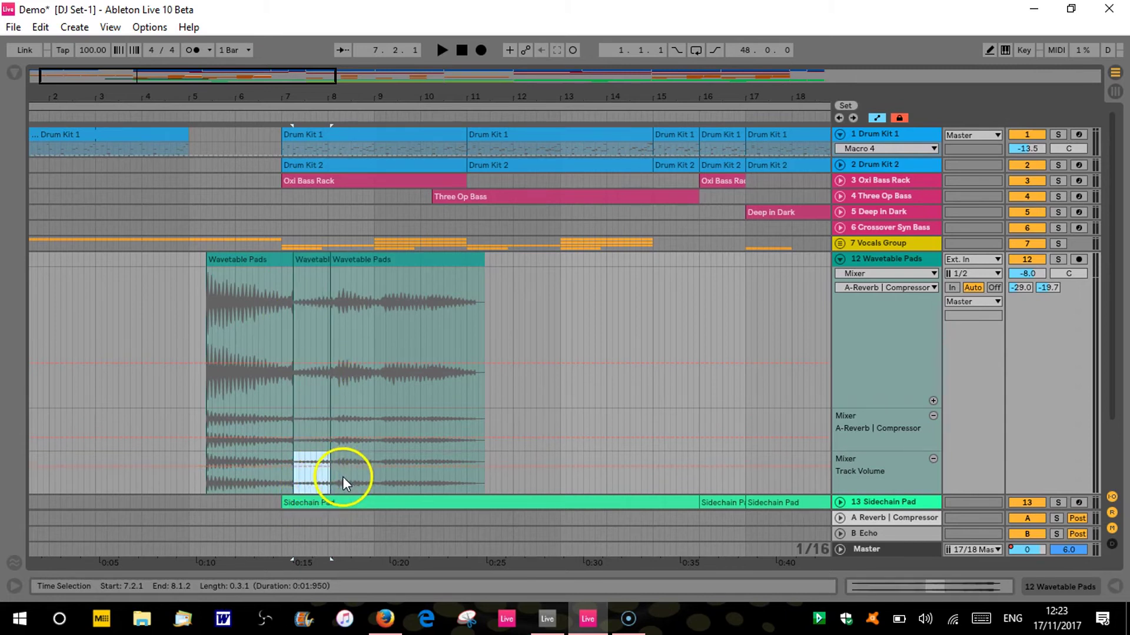
pyautogui.hotkey('ctrl', 'z')
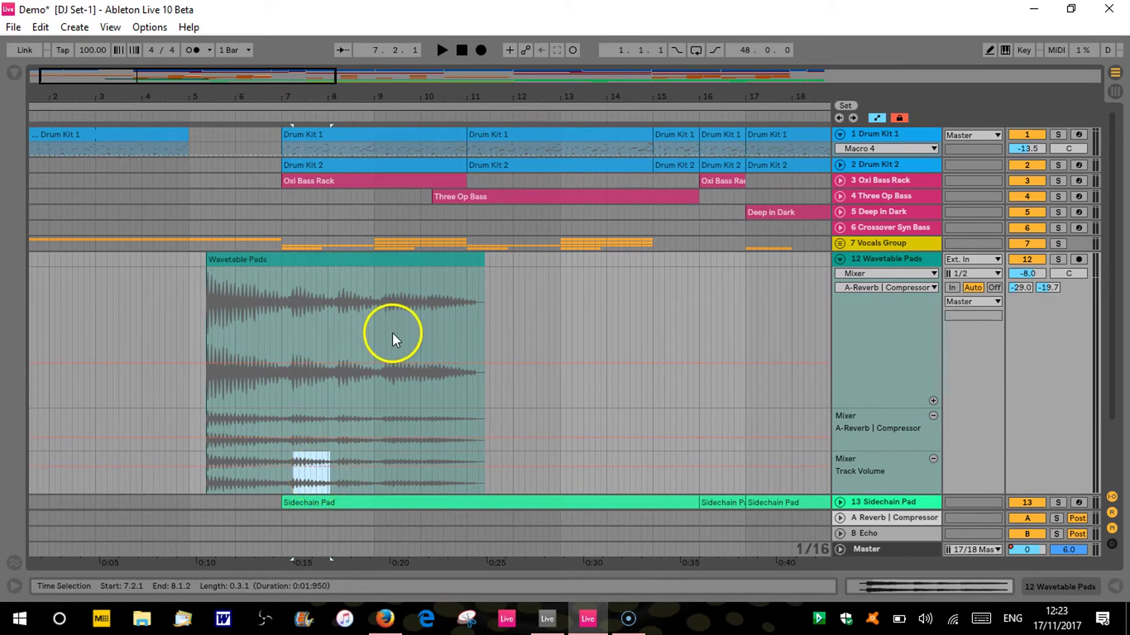
pyautogui.press('0')
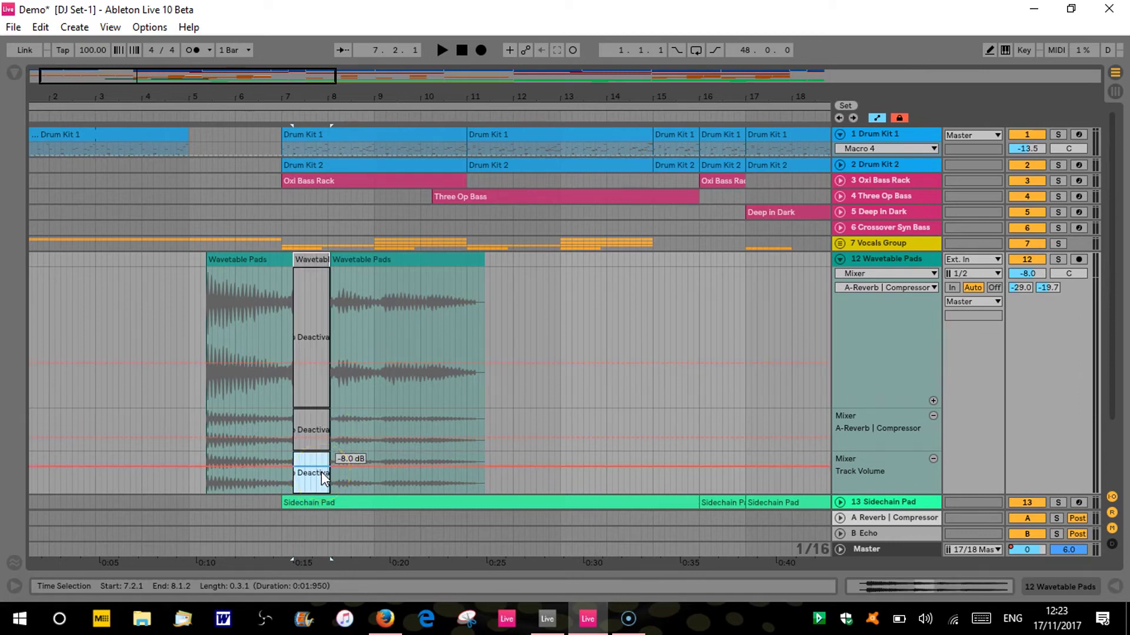
pyautogui.press('0')
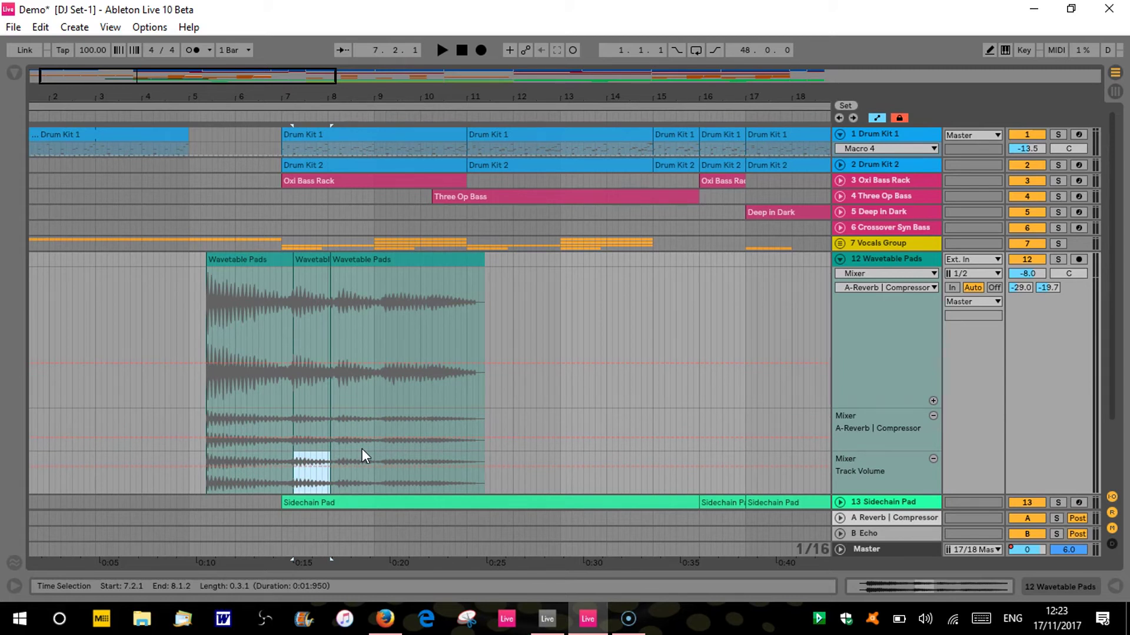
pyautogui.click(547, 619)
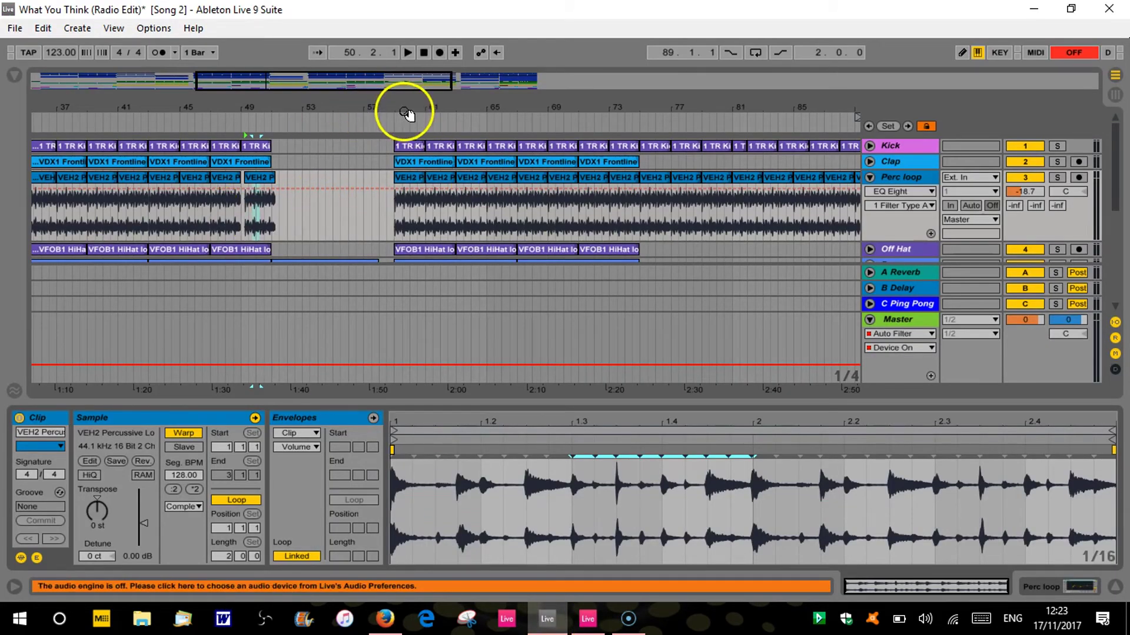
# Step: Zoom to bars 57–63, mark 59.3.1–60.1.1 on Perc loop, then return to Live 10
pyautogui.moveTo(403, 111); pyautogui.dragTo(410, 106)
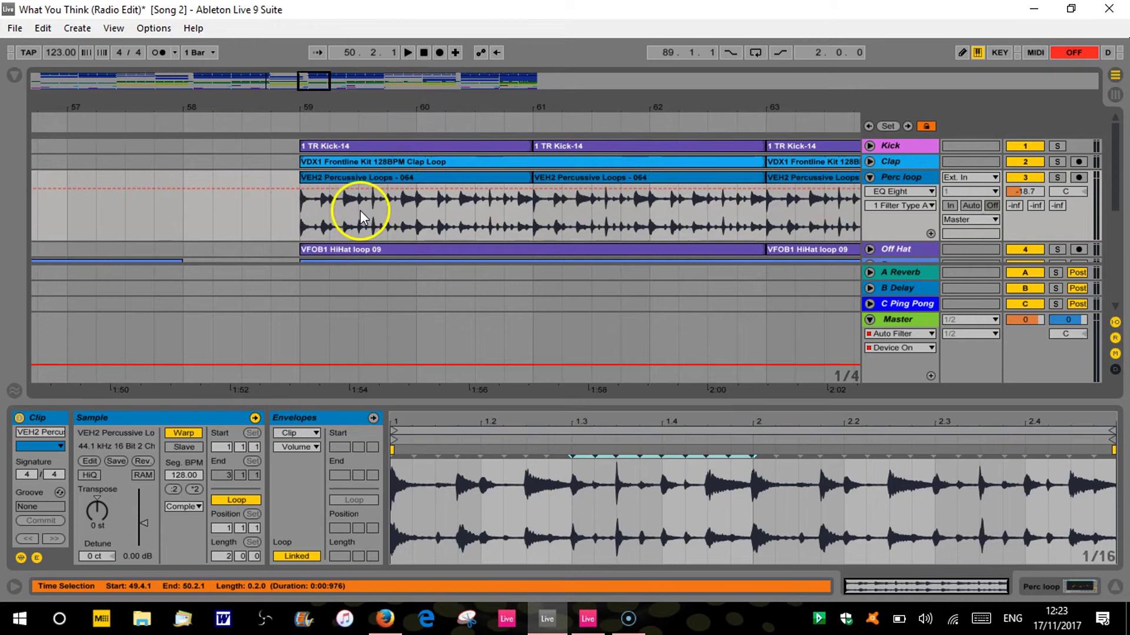
pyautogui.moveTo(361, 216); pyautogui.dragTo(414, 223)
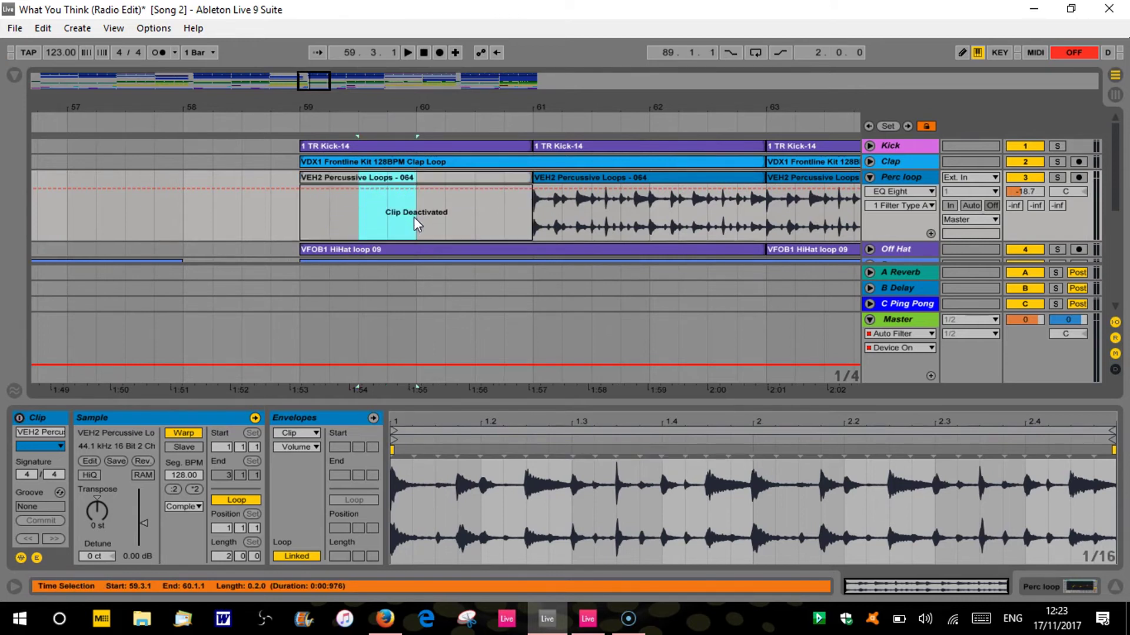
pyautogui.click(587, 619)
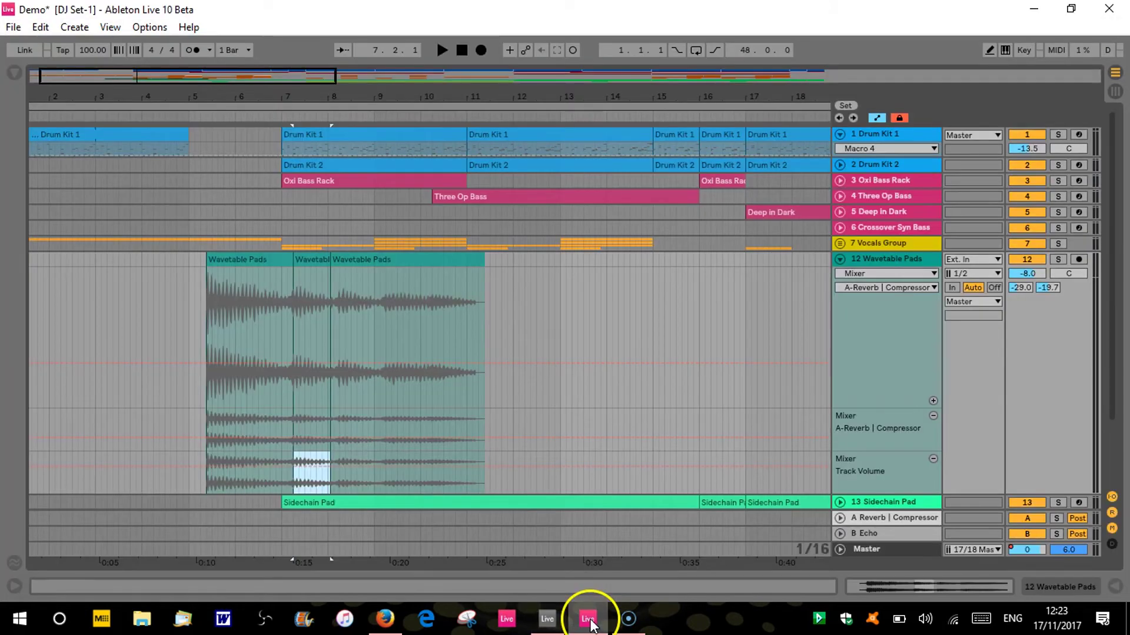
# Step: Undo back to one Wavetable Pads clip and hide the automation lanes
pyautogui.hotkey('ctrl', 'z')
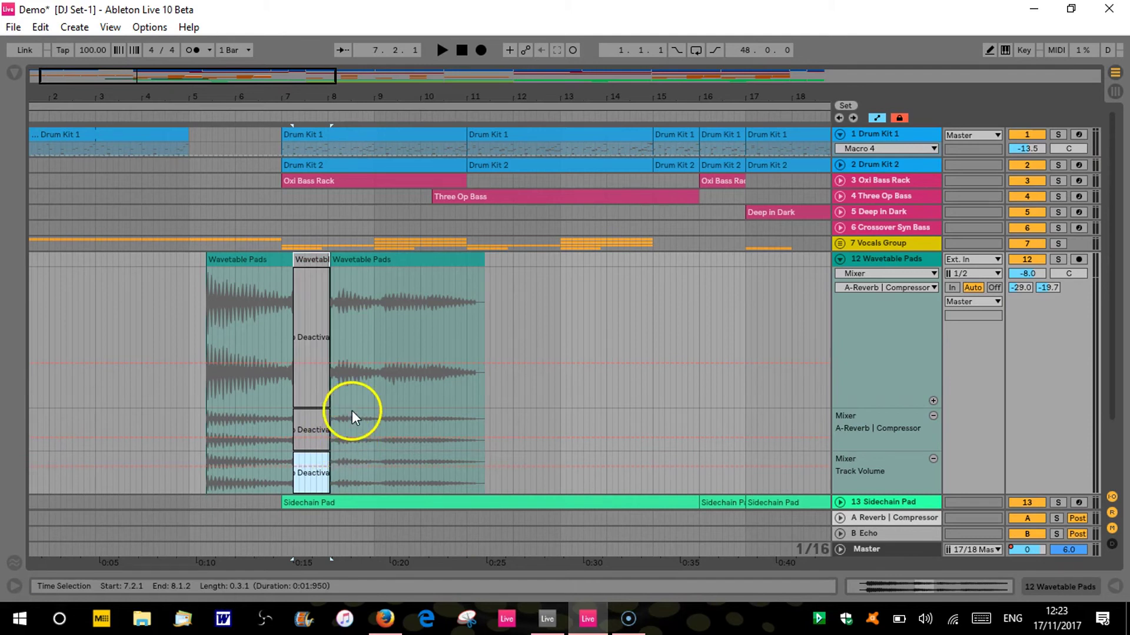
pyautogui.hotkey('ctrl', 'z')
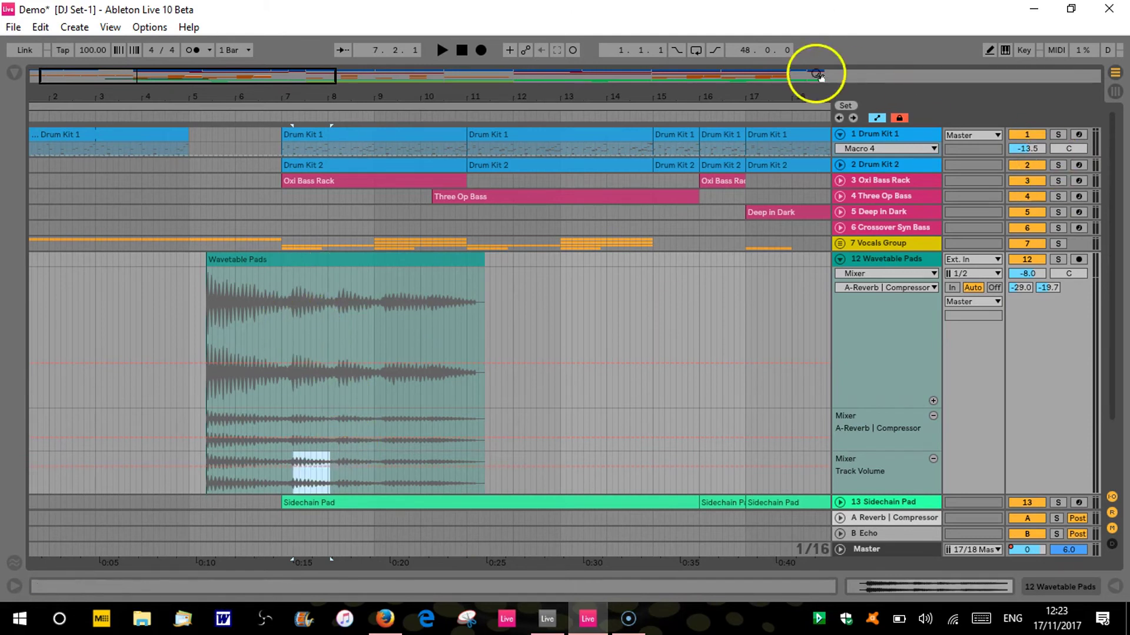
pyautogui.click(876, 117)
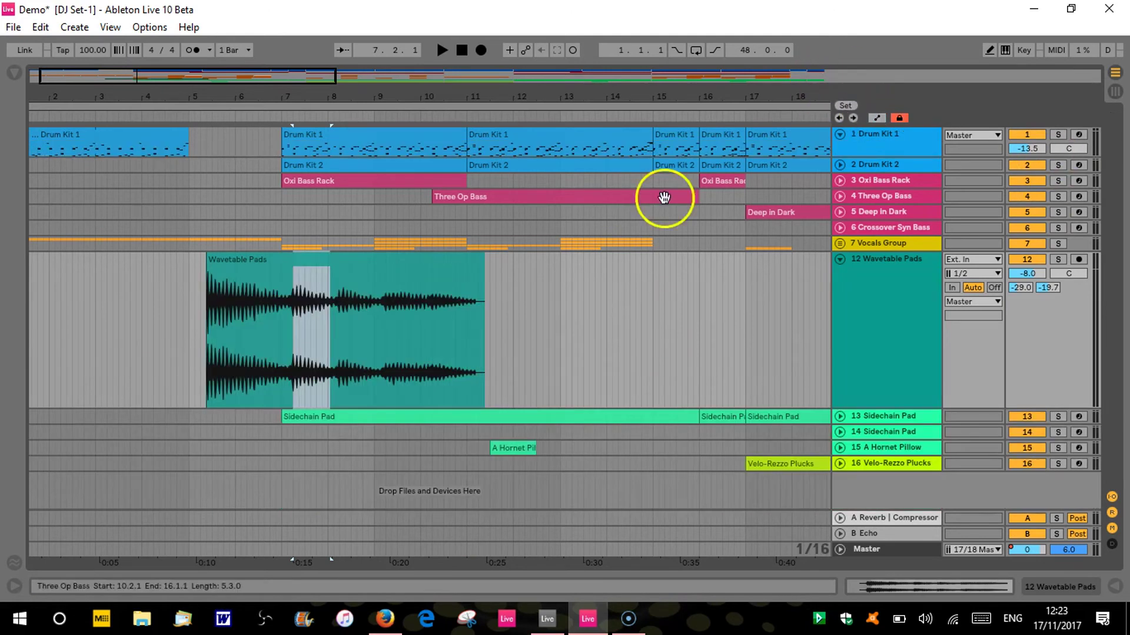
# Step: Deactivate the clip's 6.4.4–9.1.1 section with 0, then undo to keep it fully active
pyautogui.click(391, 322)
pyautogui.moveTo(374, 380); pyautogui.dragTo(282, 385)
pyautogui.press('0')
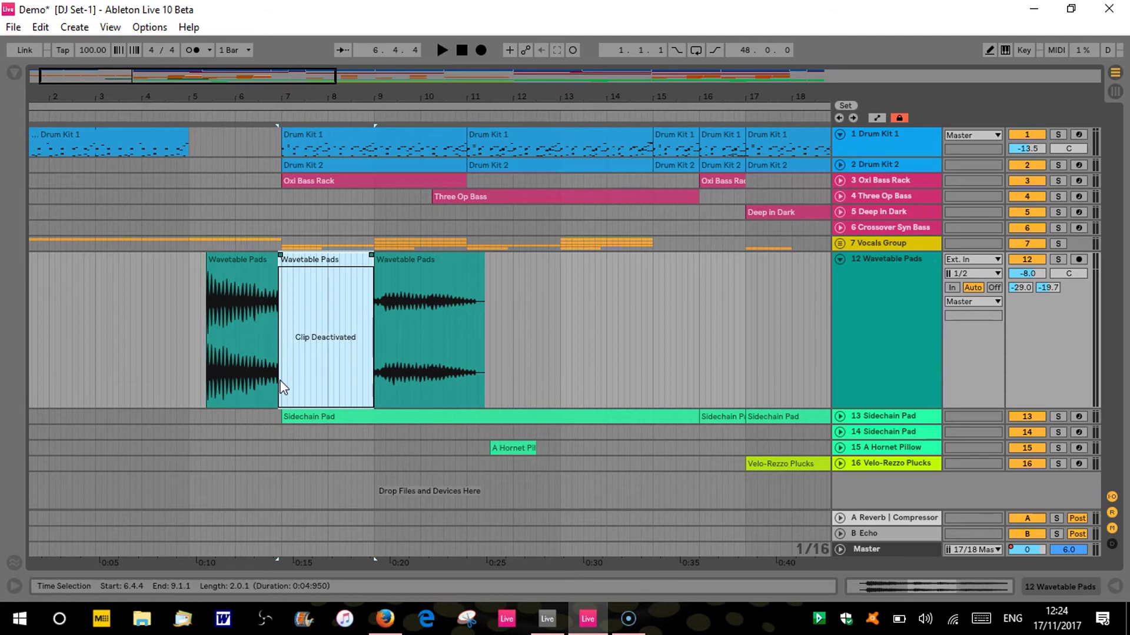
pyautogui.hotkey('ctrl', 'z')
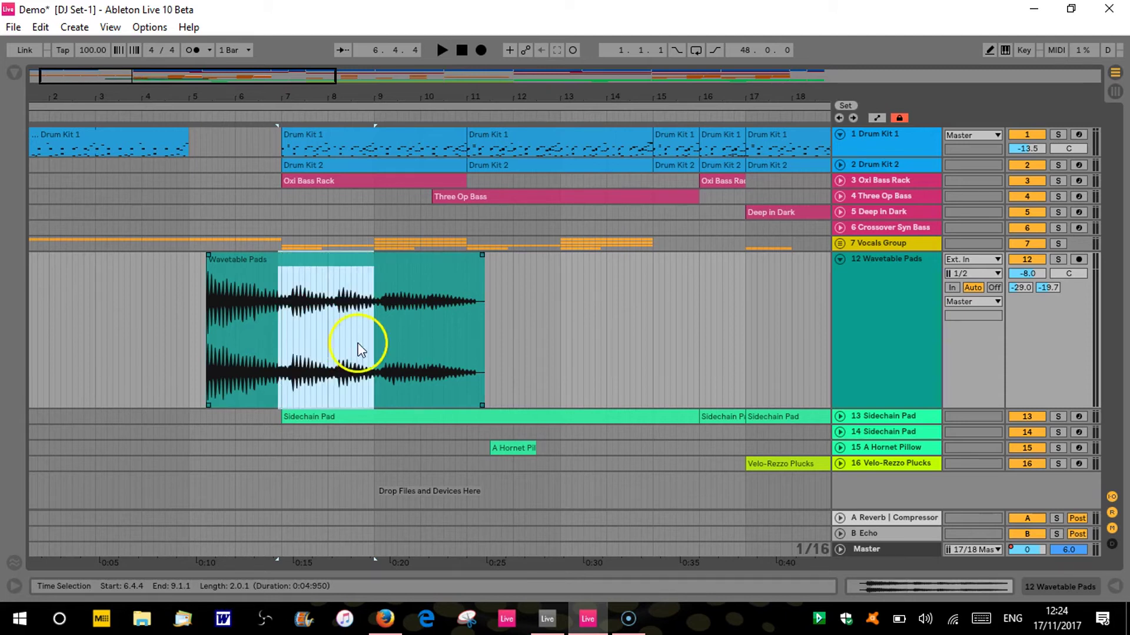
# Step: Move the Wavetable Pads clip to start at 6.3.3, then select Live 9's Perc loop clip
pyautogui.click(536, 368)
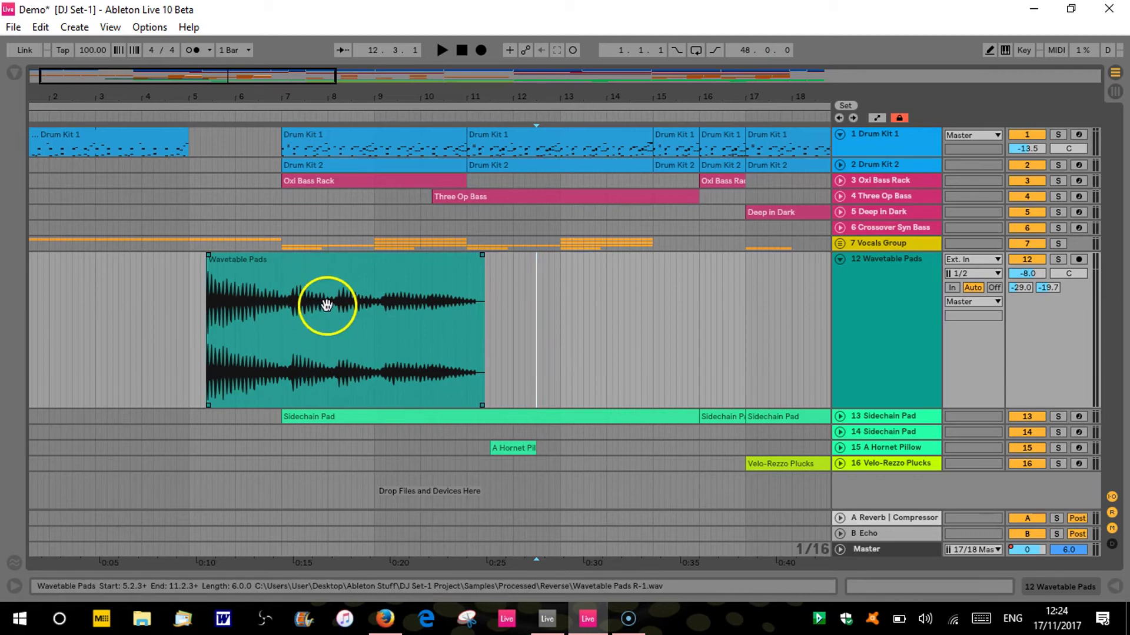
pyautogui.moveTo(335, 303); pyautogui.dragTo(385, 372)
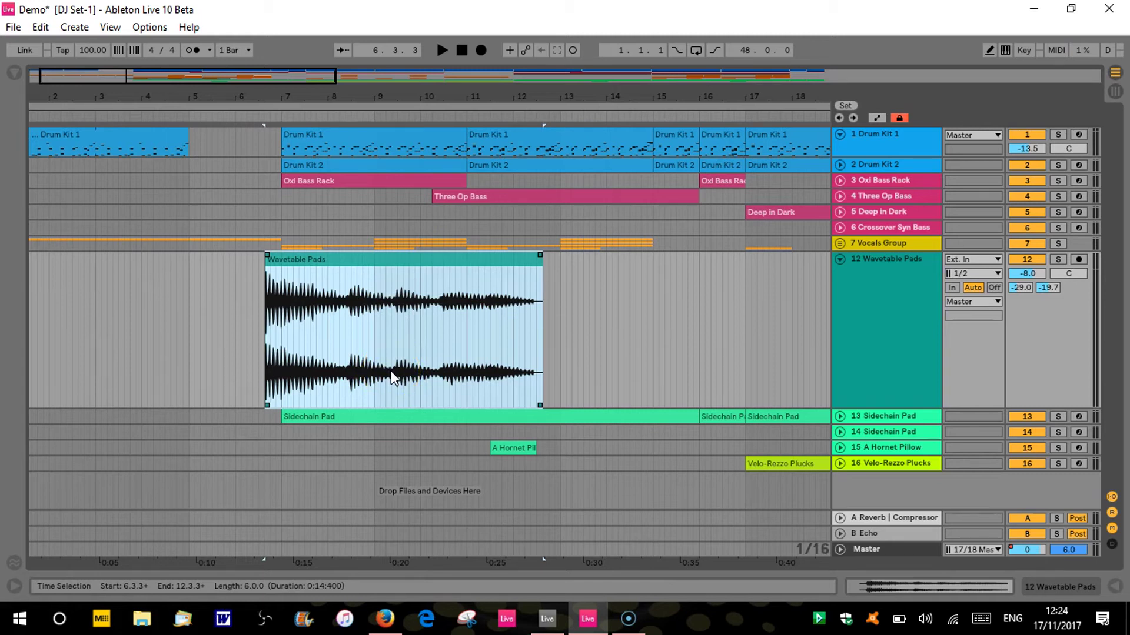
pyautogui.click(547, 619)
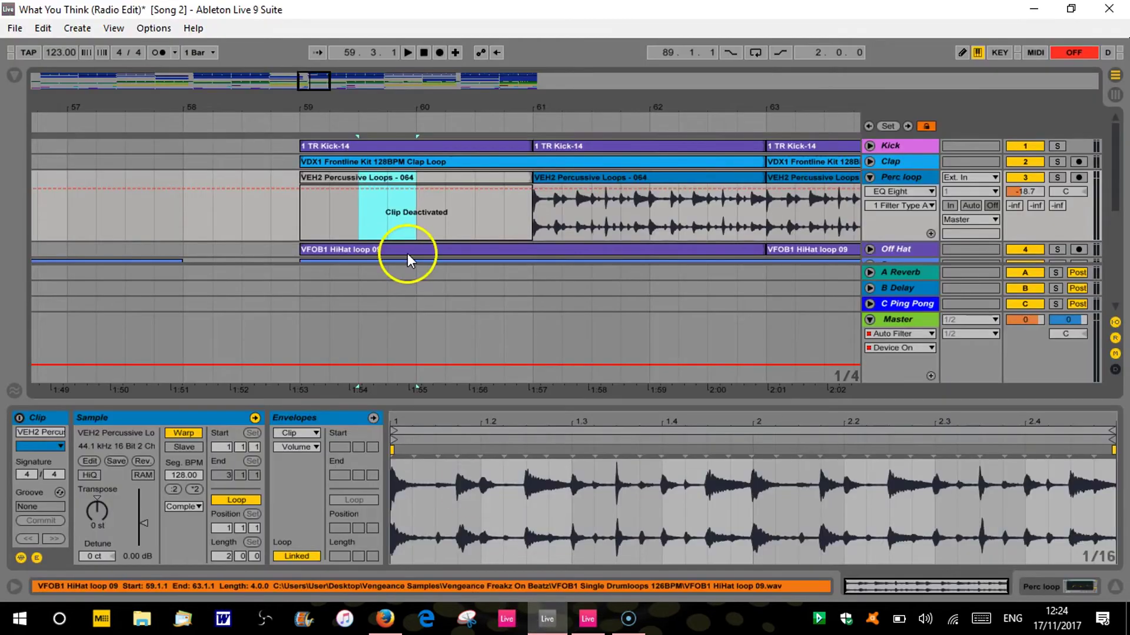
pyautogui.click(478, 175)
# Step: Reactivate the Perc loop clip and loop bars 59–61, then select Live 10's Wavetable Pads clip
pyautogui.press('0')
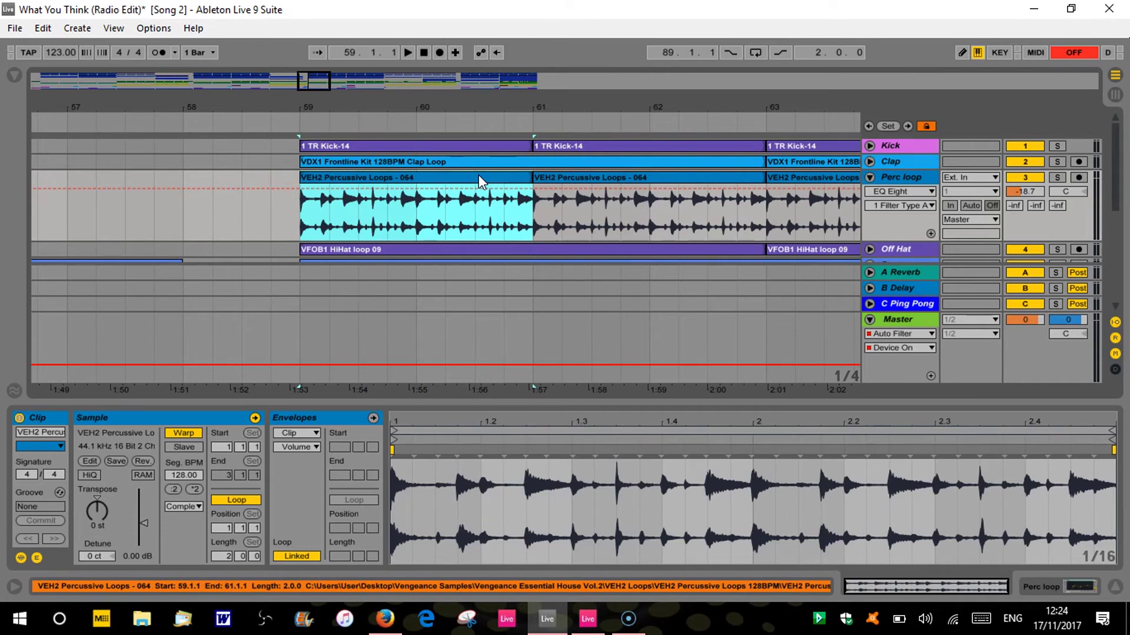
pyautogui.hotkey('ctrl', 'l')
pyautogui.click(754, 52)
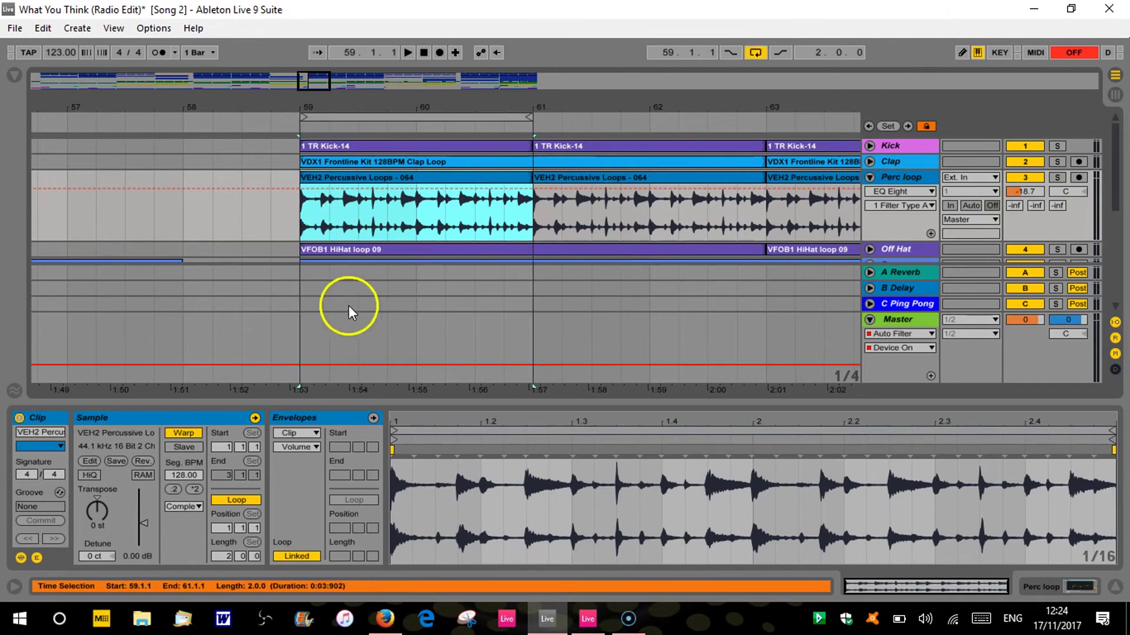
pyautogui.click(763, 59)
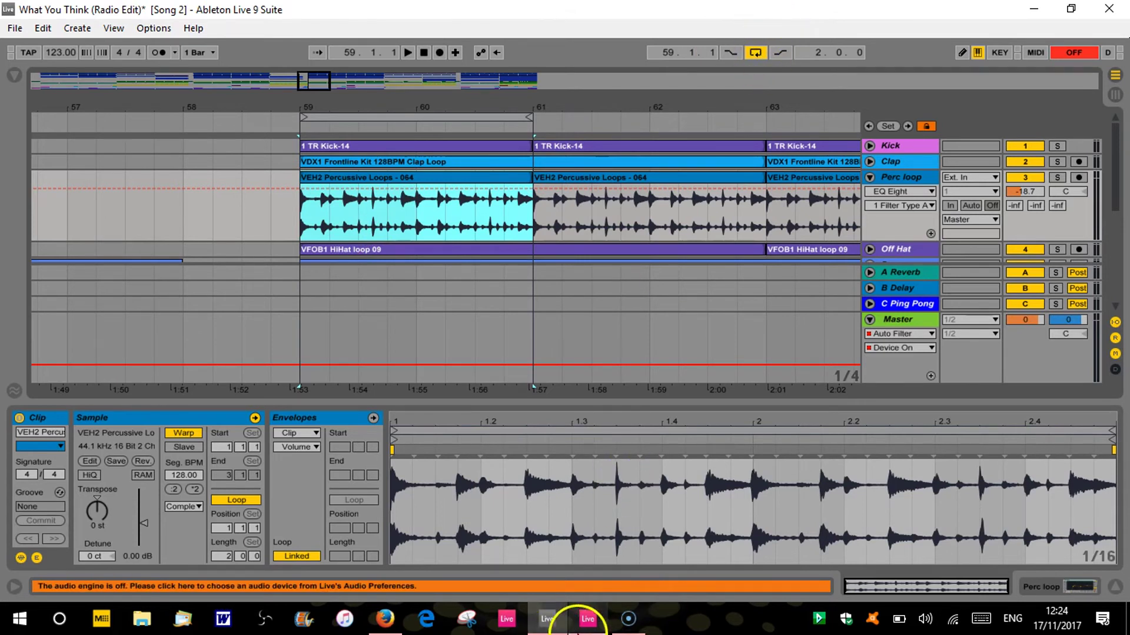
pyautogui.click(587, 625)
pyautogui.click(371, 316)
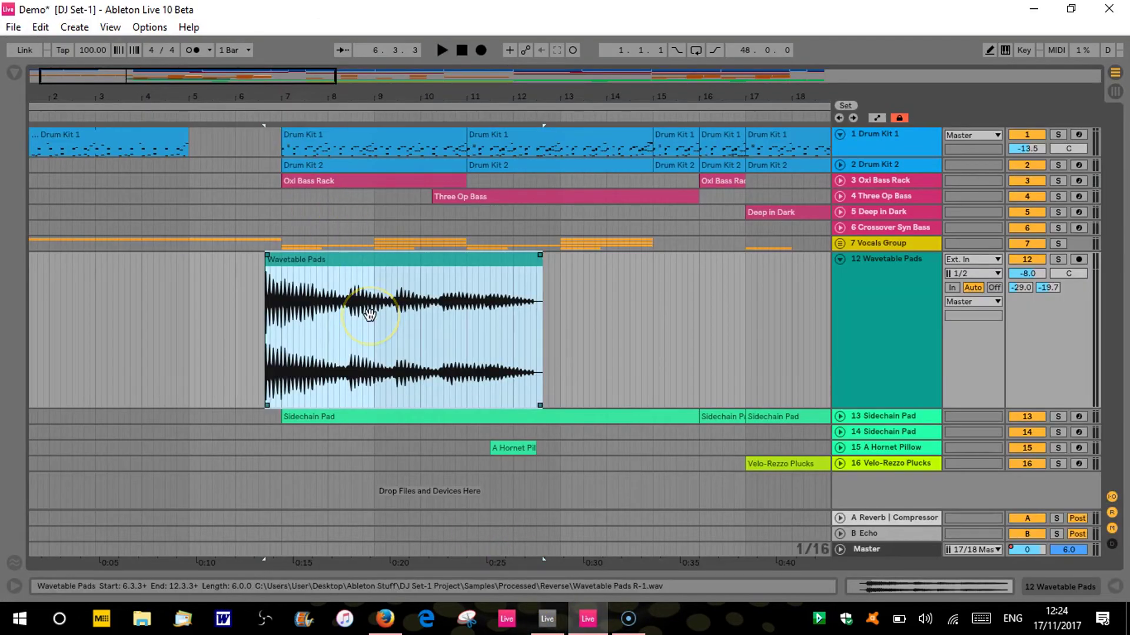
# Step: Disable arrangement looping and fold the 12 Wavetable Pads track back to normal height
pyautogui.hotkey('ctrl', 'l')
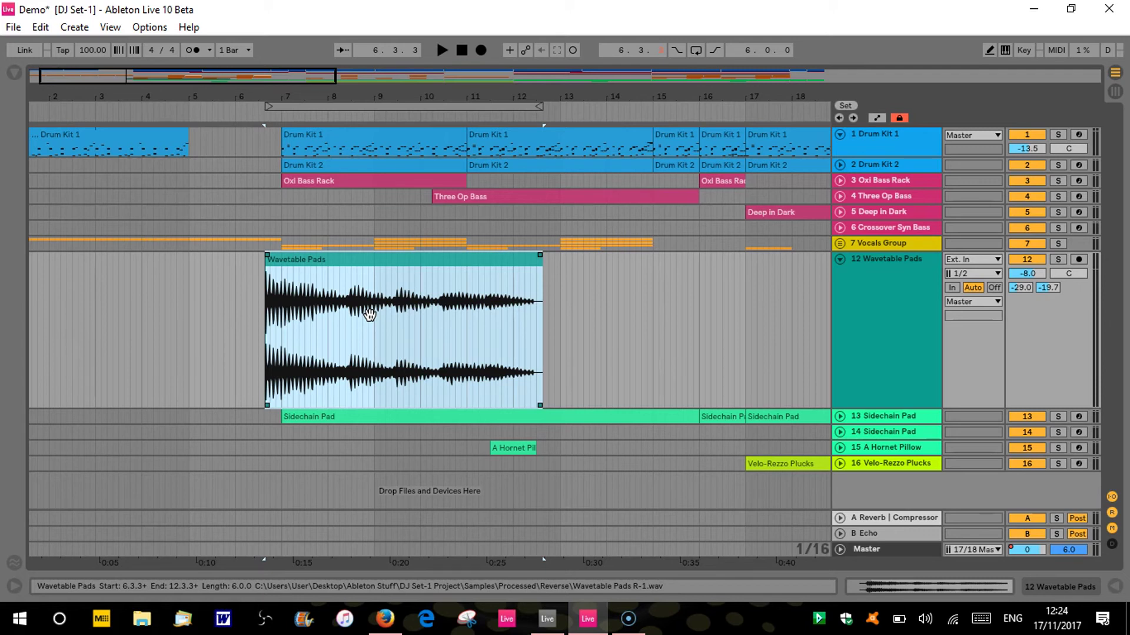
pyautogui.click(436, 316)
pyautogui.click(851, 260)
pyautogui.click(840, 259)
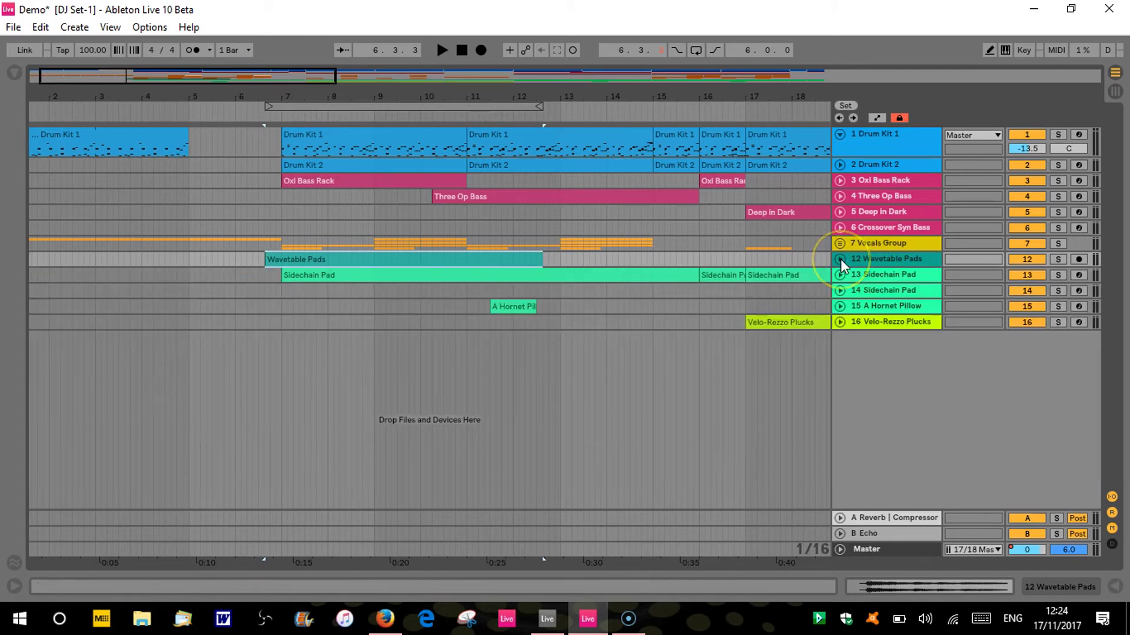
pyautogui.click(831, 135)
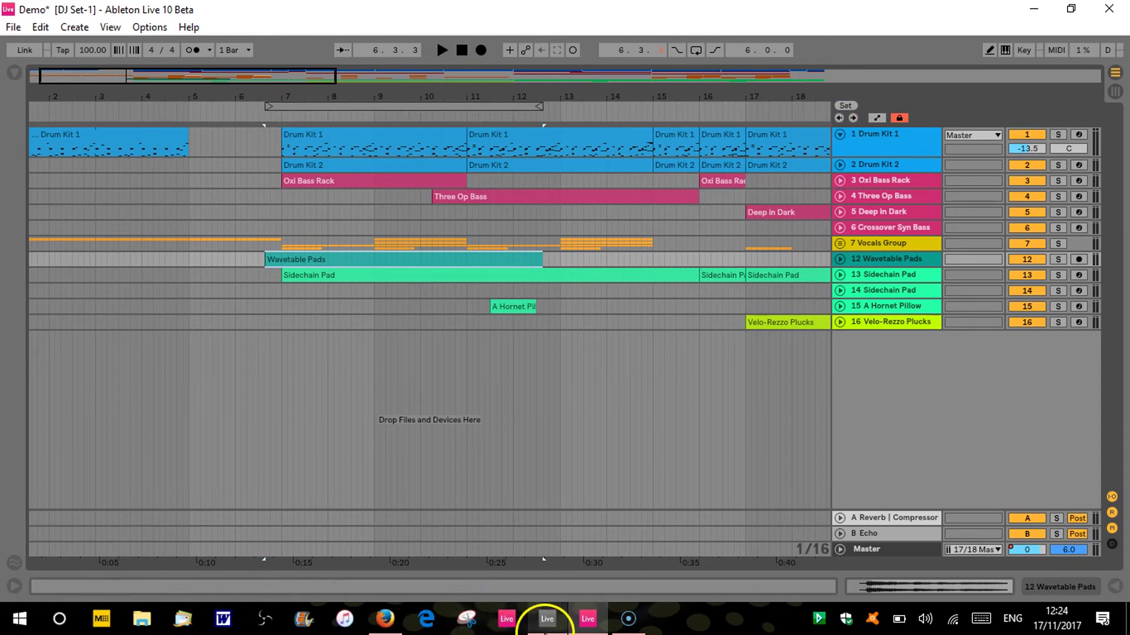
# Step: In Live 9, fold Perc loop, hide the clip detail, and unfold the Bass track's MIDI notes
pyautogui.click(547, 623)
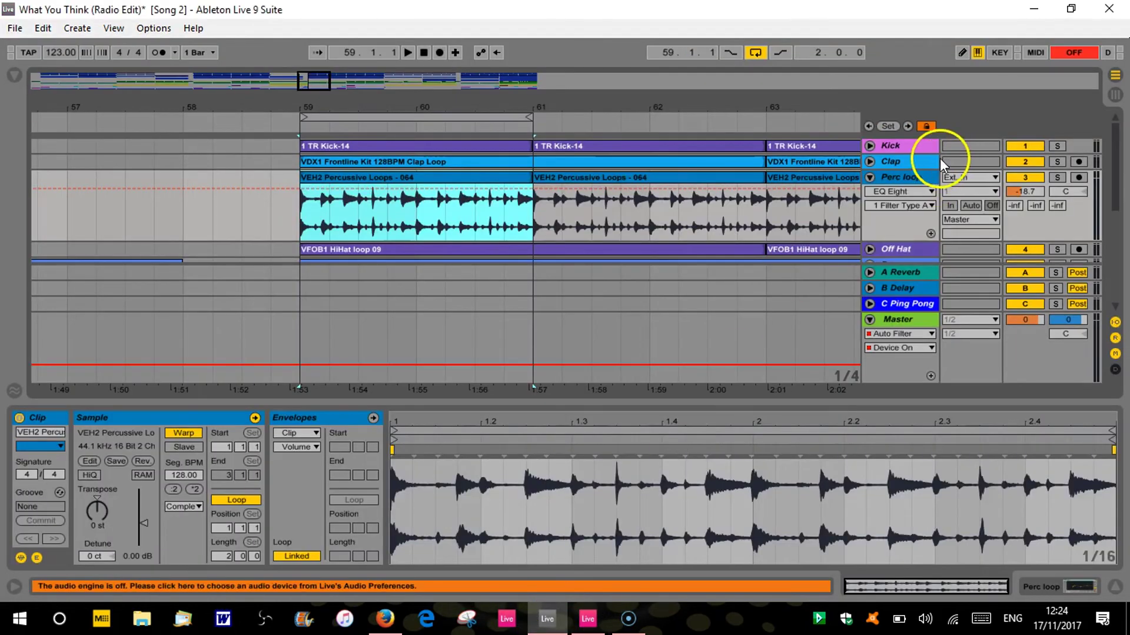
pyautogui.click(870, 179)
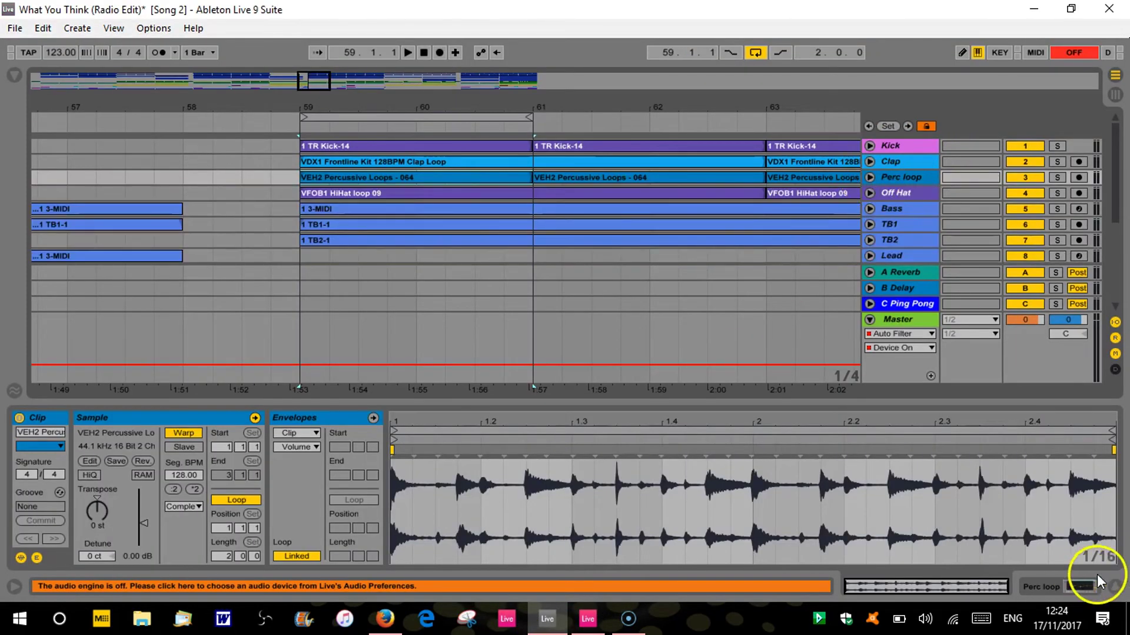
pyautogui.click(1114, 587)
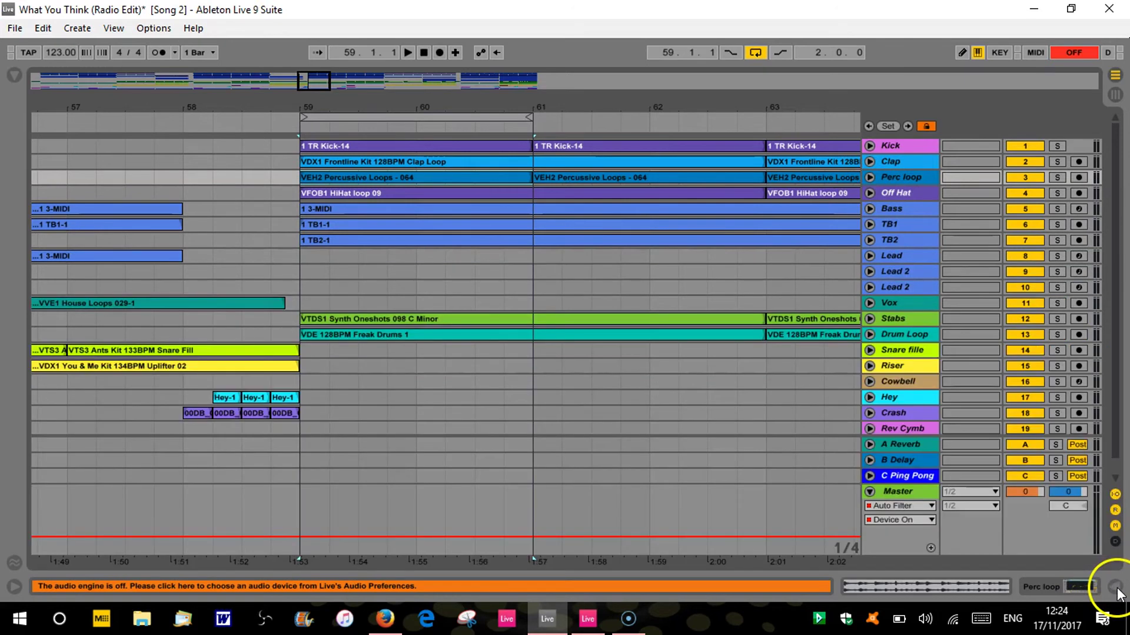
pyautogui.click(870, 225)
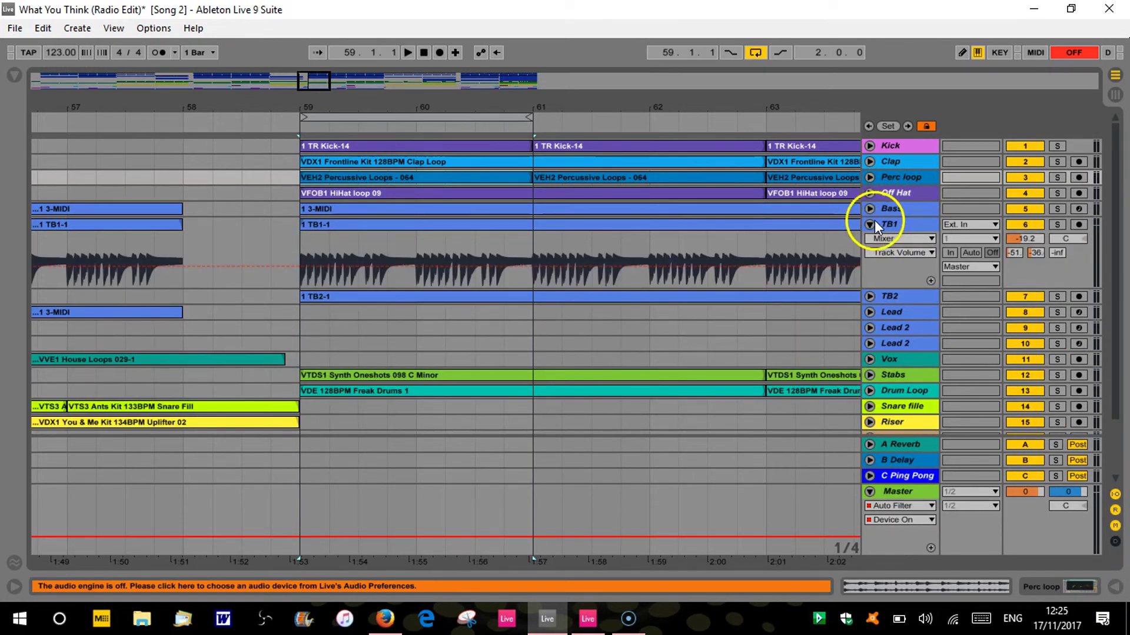
pyautogui.click(871, 222)
pyautogui.click(871, 208)
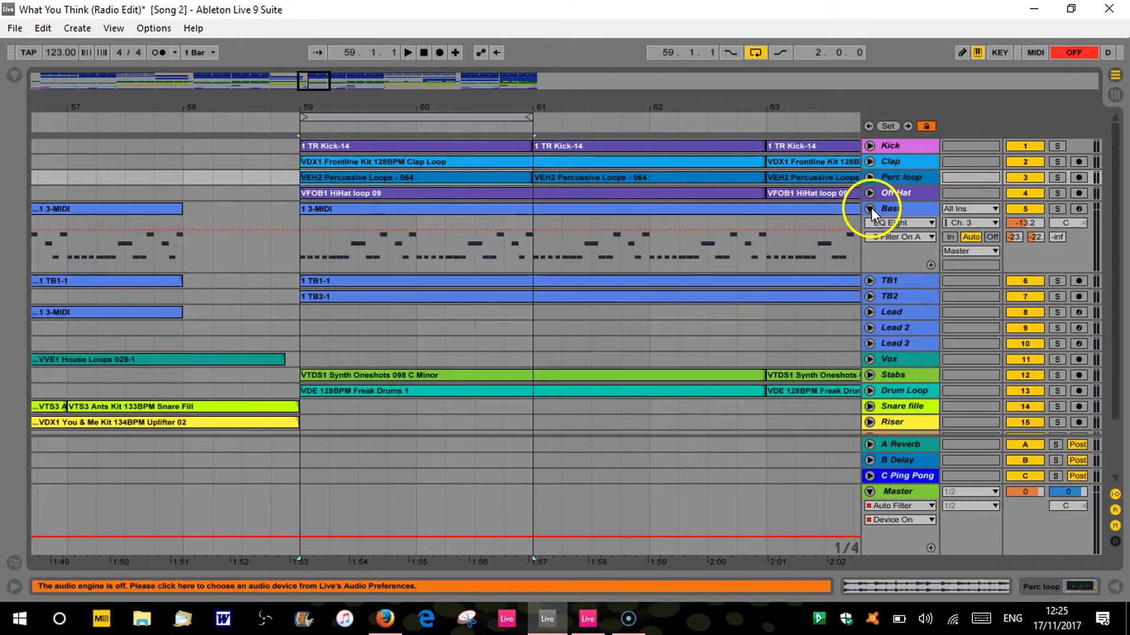
# Step: Zoom out, play from just before bar 59, stop, and return to Live 10
pyautogui.moveTo(647, 109); pyautogui.dragTo(647, 110)
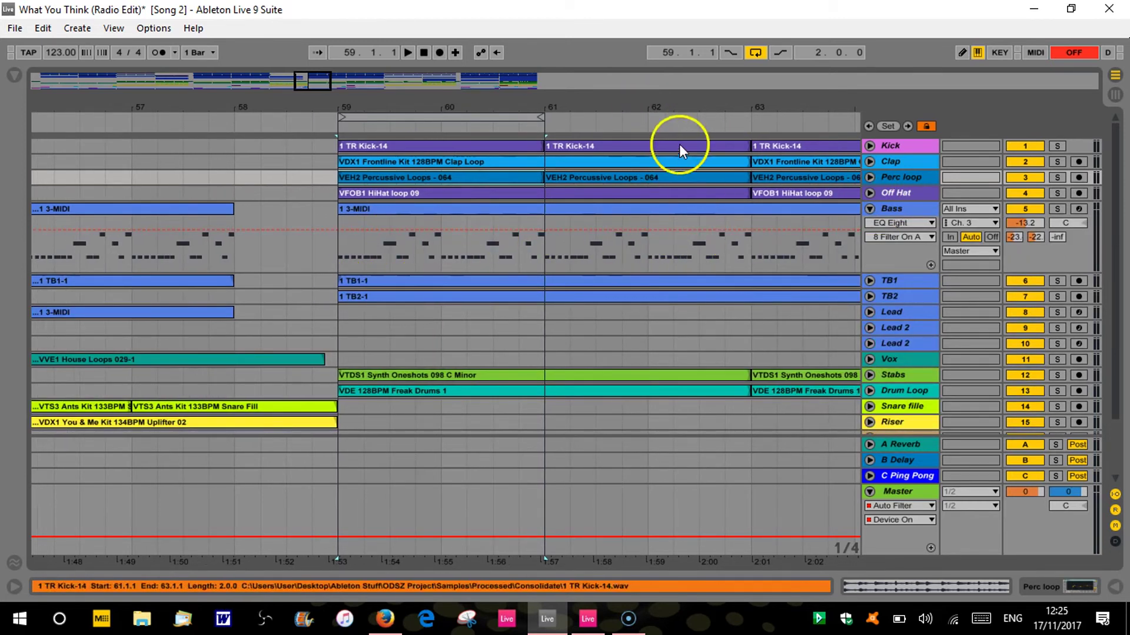
pyautogui.moveTo(651, 101); pyautogui.dragTo(648, 99)
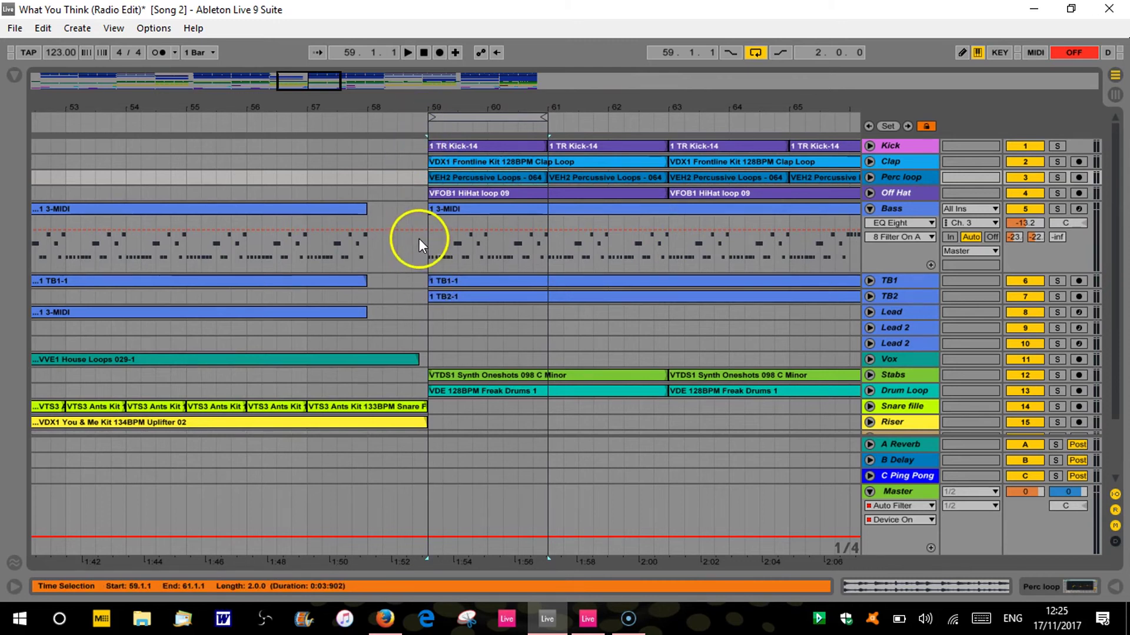
pyautogui.click(422, 126)
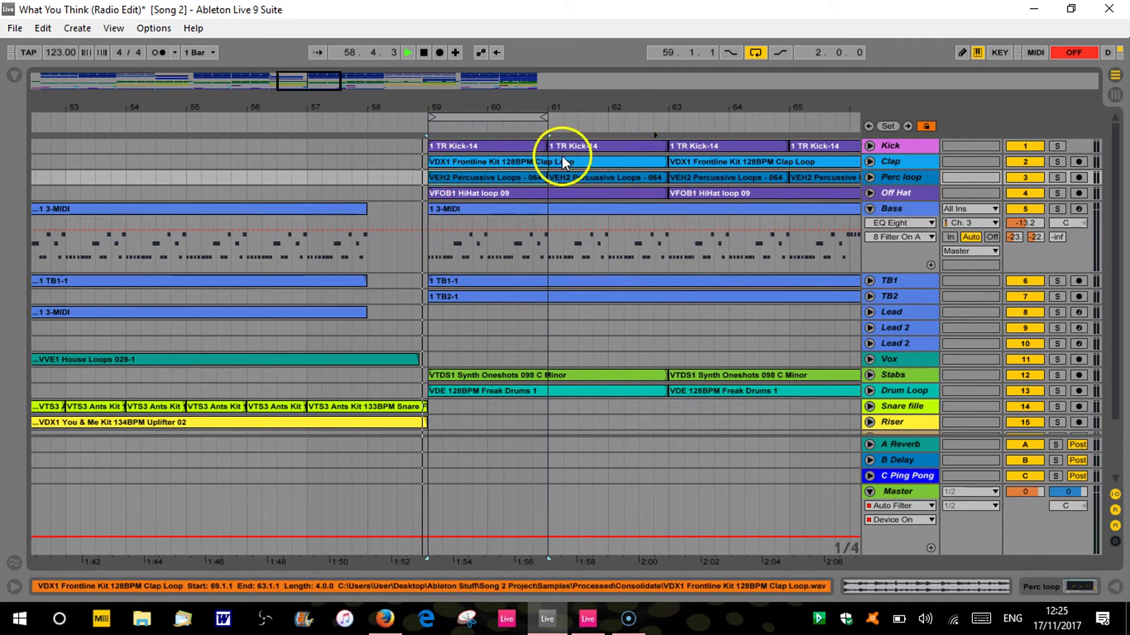
pyautogui.doubleClick(423, 51)
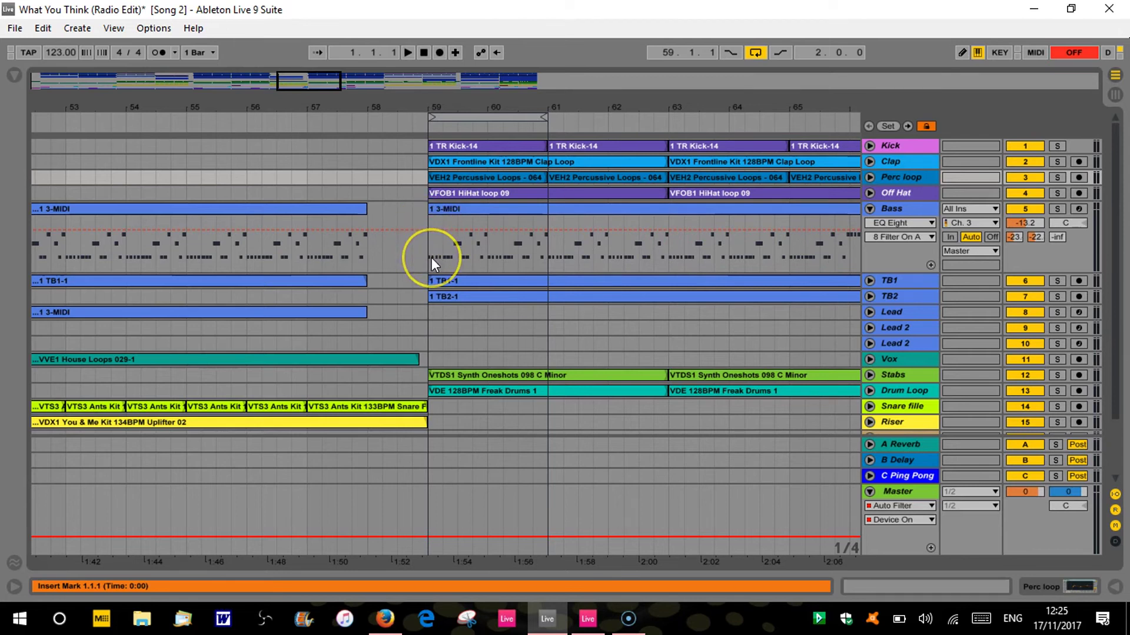
pyautogui.click(587, 619)
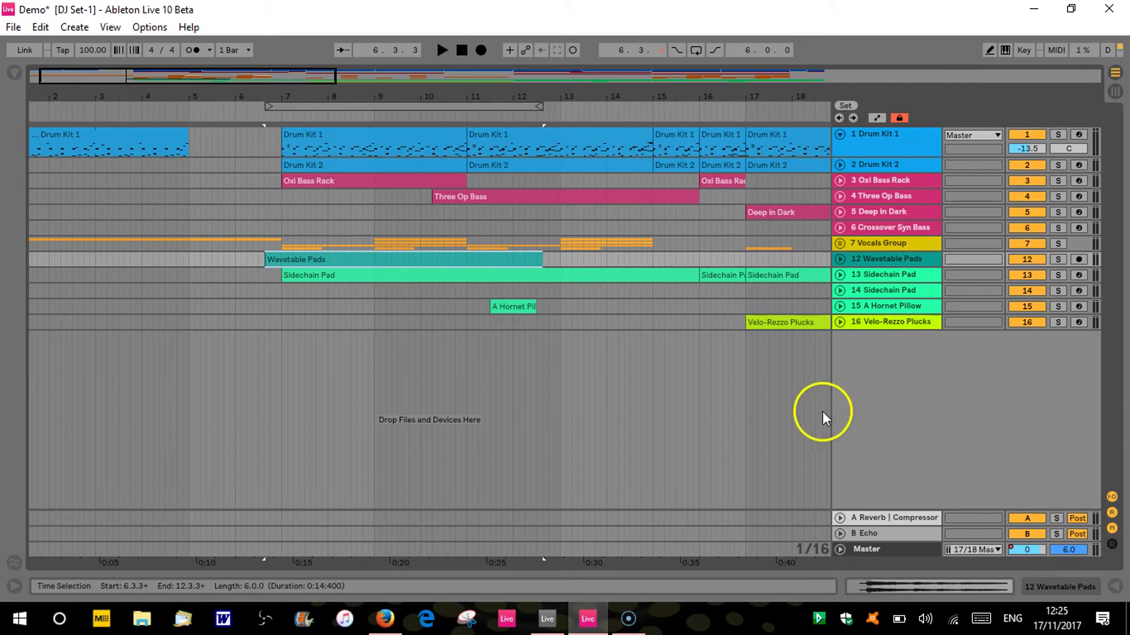
# Step: Make the Drum Kit 1 lane taller, solo it, and audition it around bars 8–12
pyautogui.moveTo(902, 156); pyautogui.dragTo(912, 238)
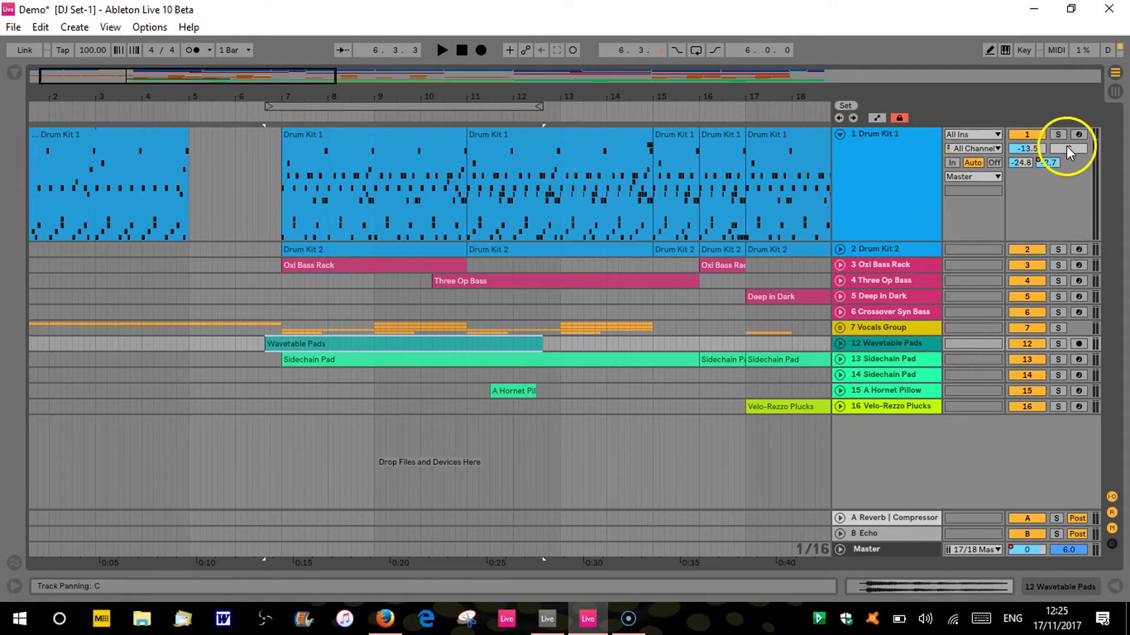
pyautogui.click(1058, 134)
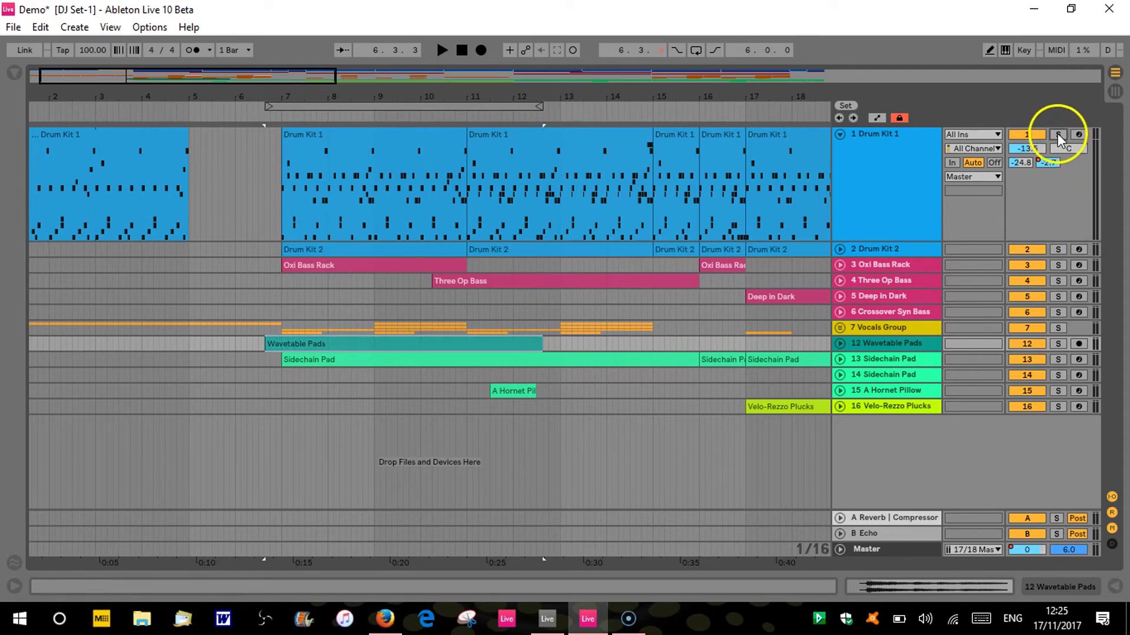
pyautogui.click(559, 114)
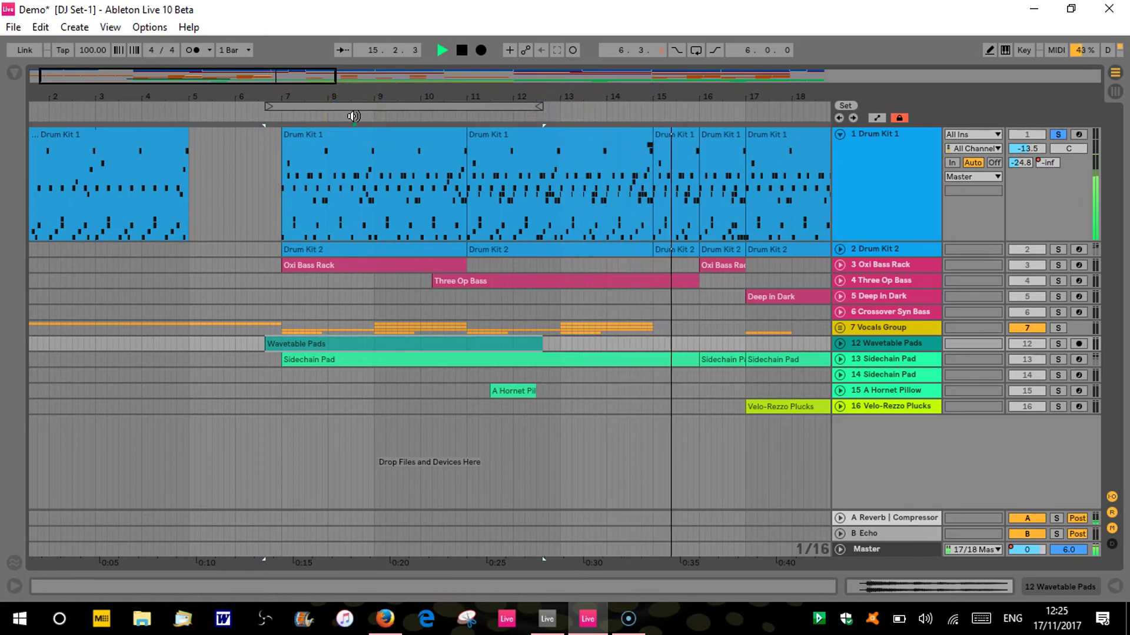
pyautogui.click(354, 116)
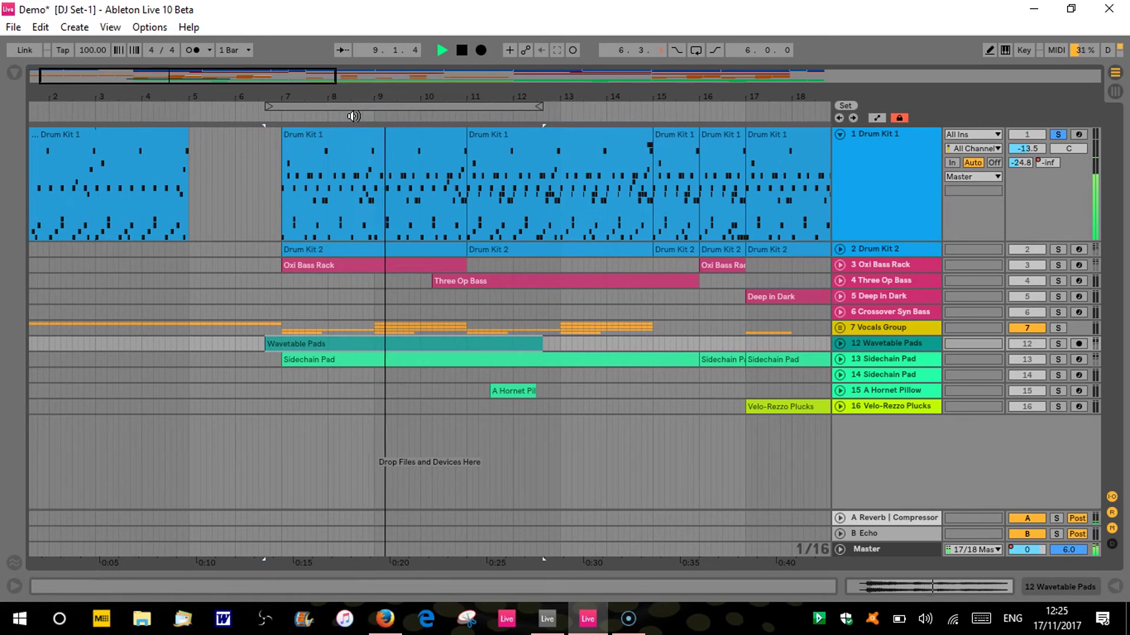
pyautogui.press('space')
# Step: Audition Drum Kit 1 from bar 7 to 14, then set the insert mark at 6.1.1
pyautogui.click(276, 115)
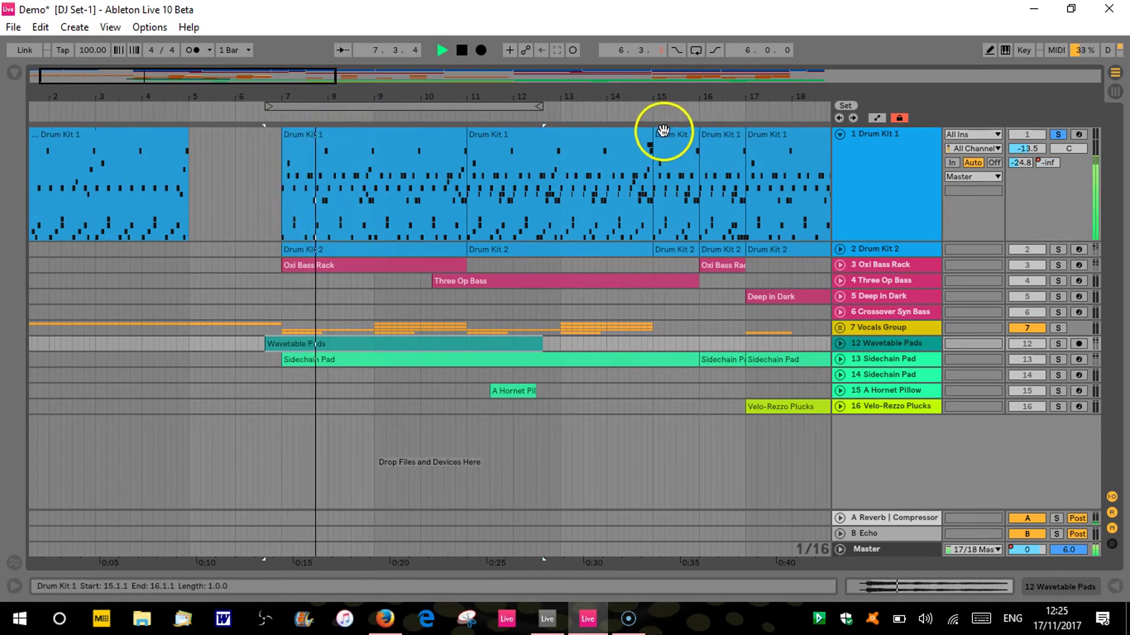
pyautogui.click(615, 112)
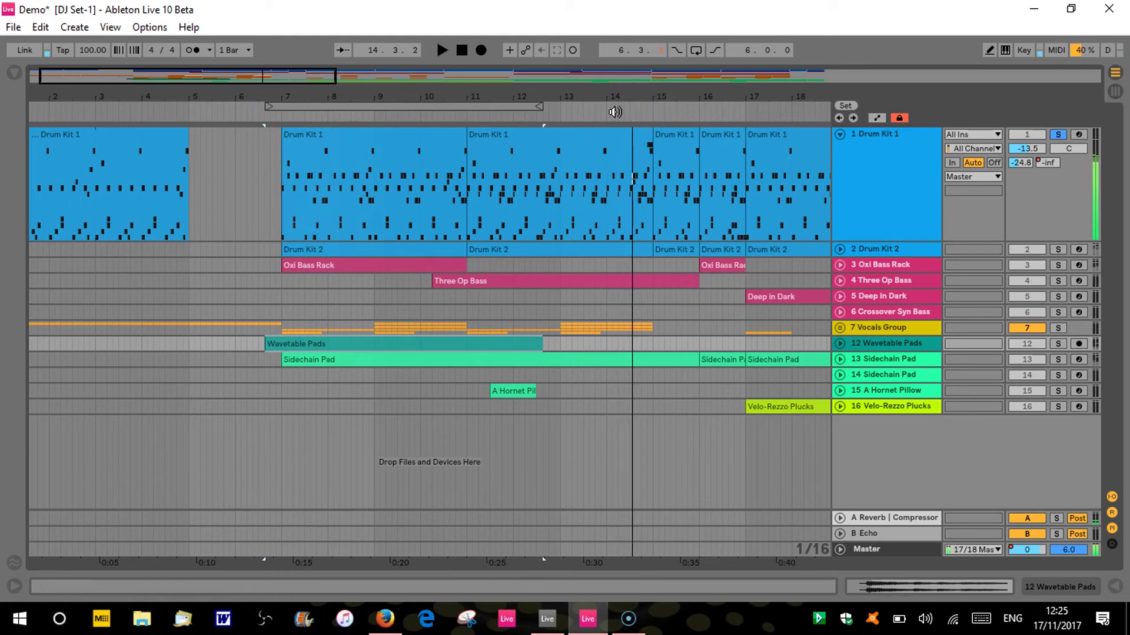
pyautogui.press('space')
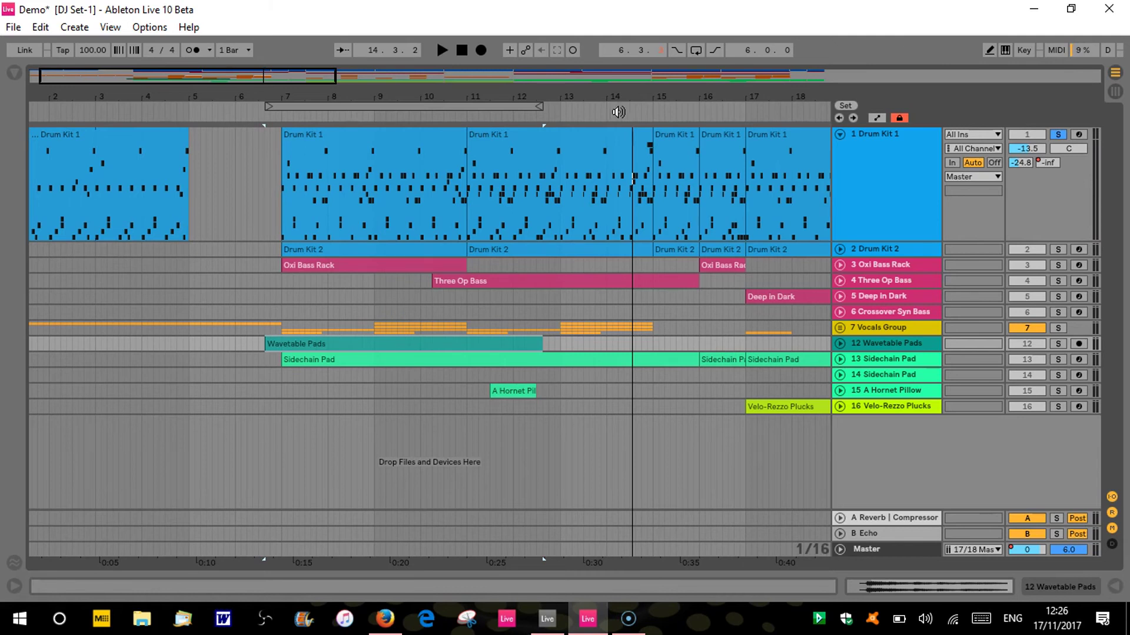
pyautogui.click(236, 187)
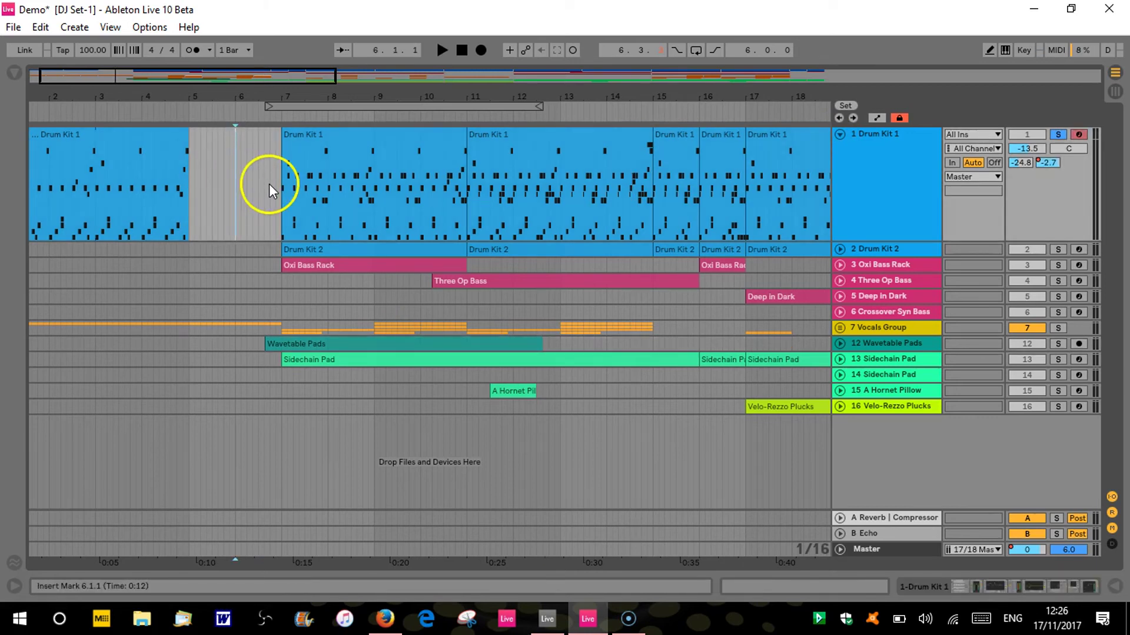
pyautogui.click(77, 27)
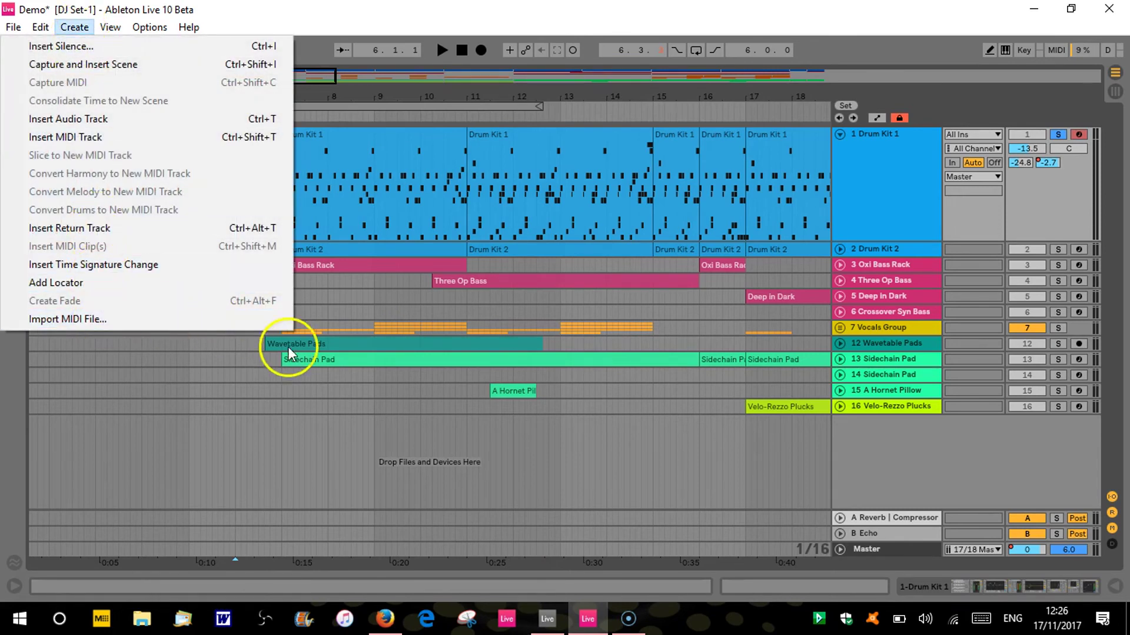
pyautogui.rightClick(277, 445)
pyautogui.click(234, 224)
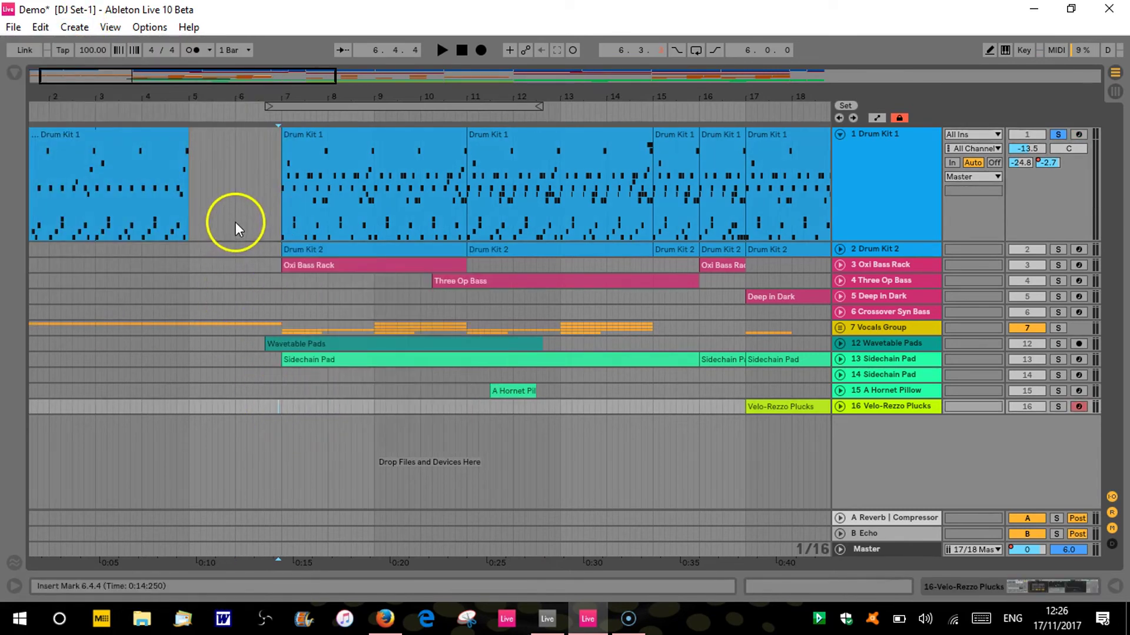
pyautogui.click(235, 157)
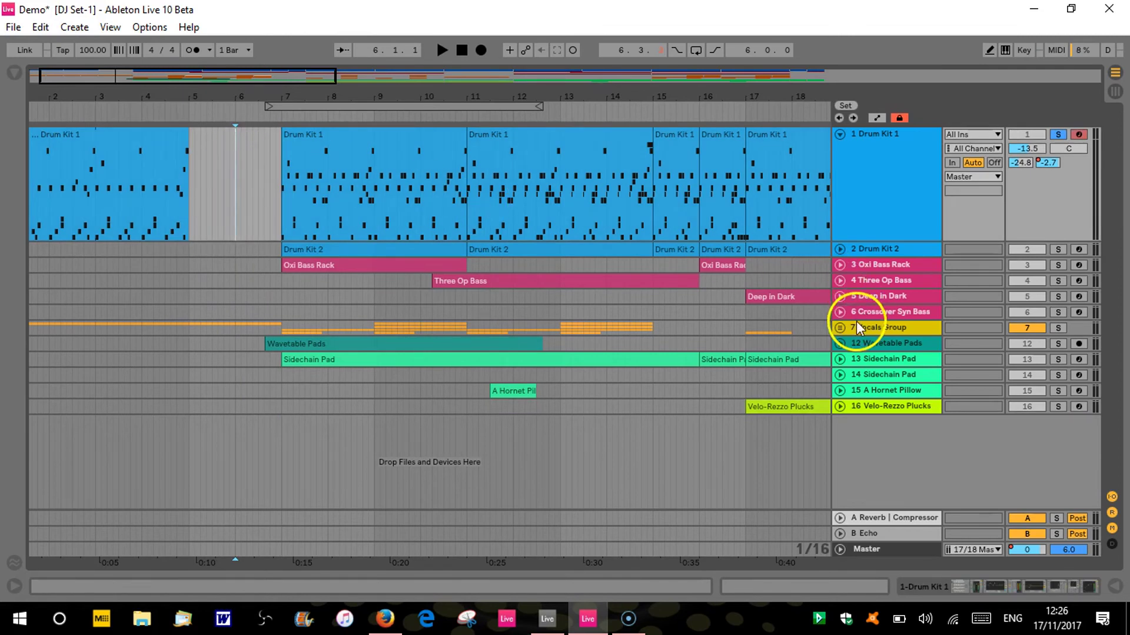
pyautogui.click(840, 343)
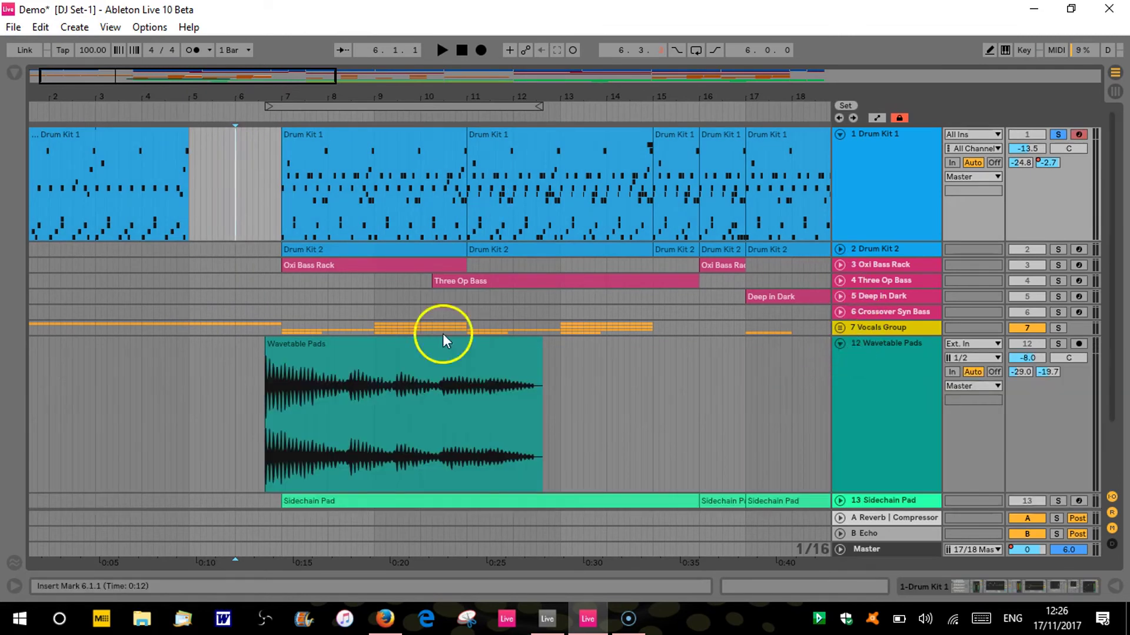
pyautogui.click(97, 377)
pyautogui.click(76, 28)
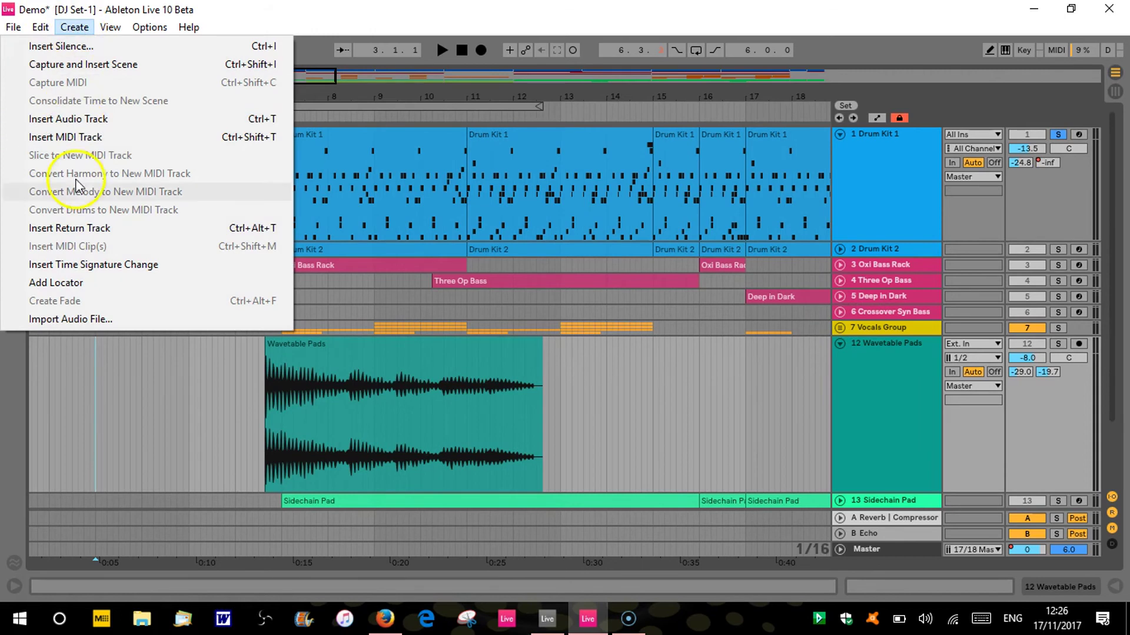
pyautogui.click(369, 26)
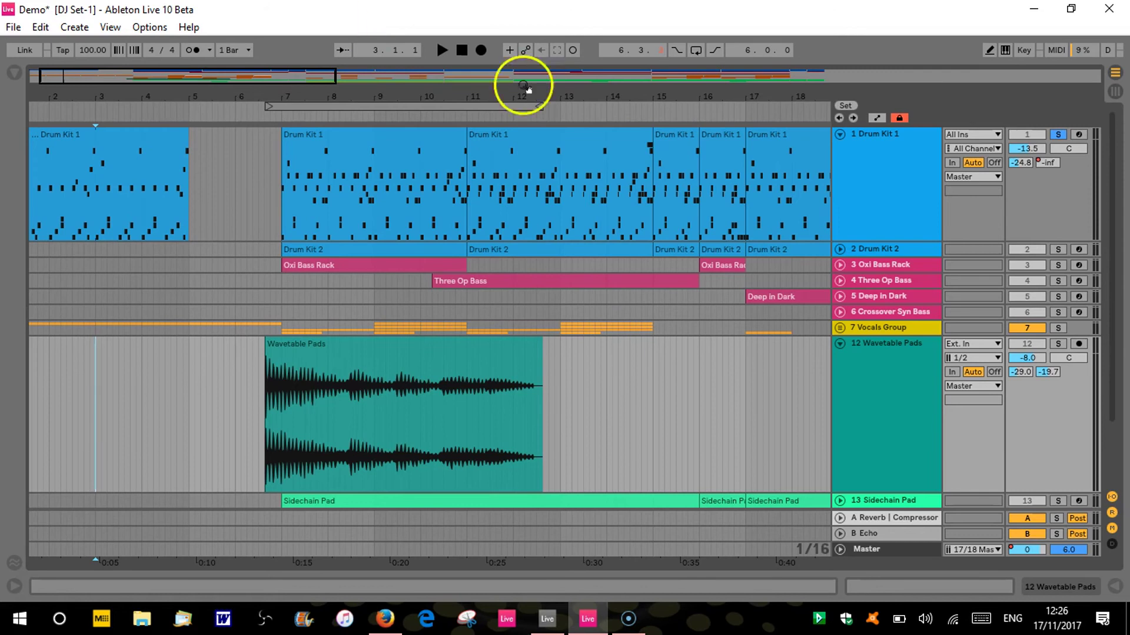
pyautogui.click(840, 344)
pyautogui.click(721, 250)
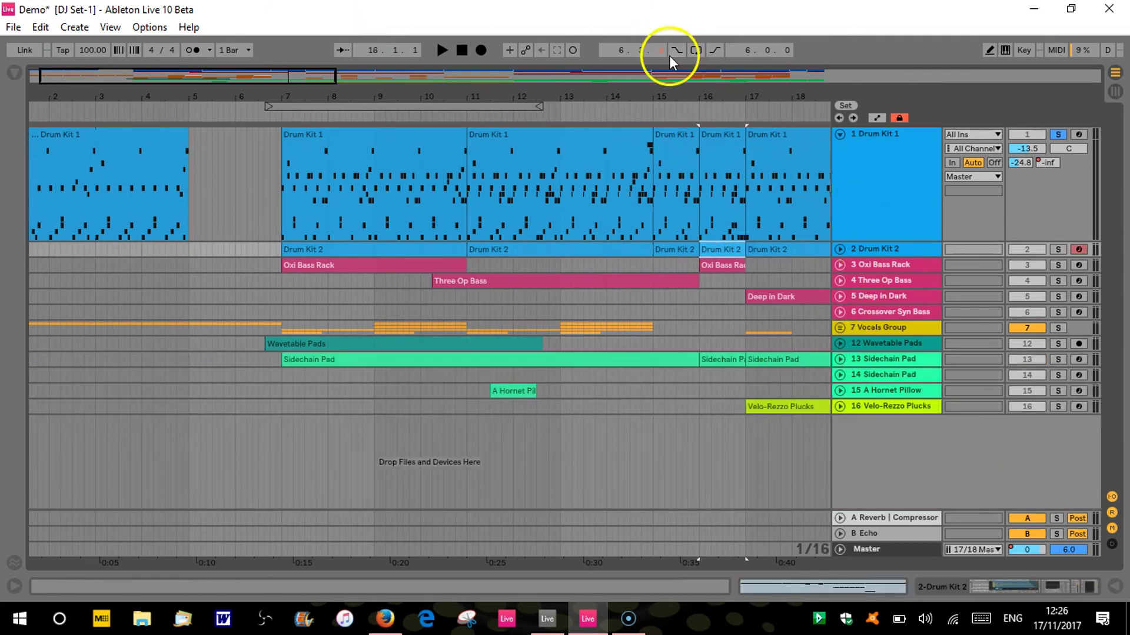
pyautogui.moveTo(676, 101); pyautogui.dragTo(219, 96)
# Step: Mark 58.2–58.4 on Live 9's Bass track, insert an empty MIDI clip, then undo it
pyautogui.click(546, 619)
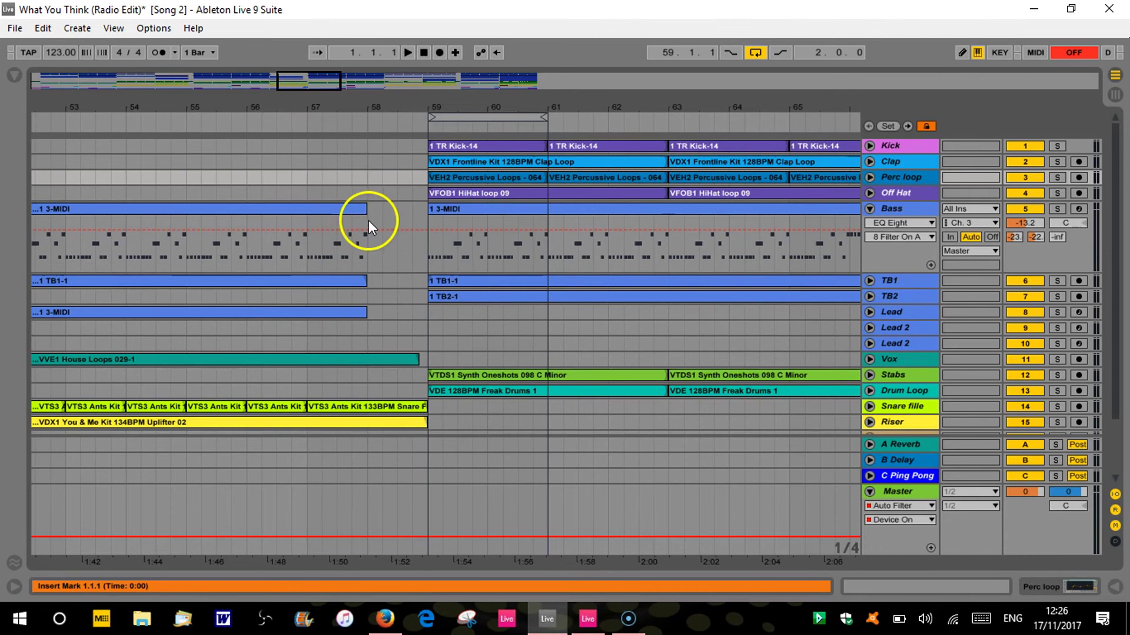
pyautogui.moveTo(385, 249); pyautogui.dragTo(411, 259)
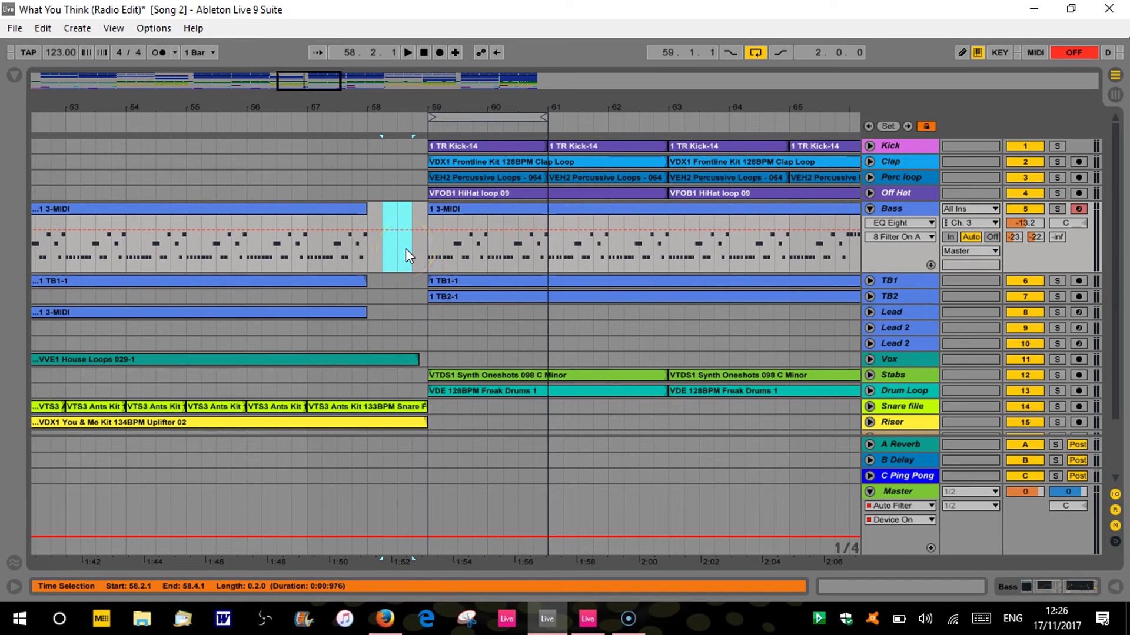
pyautogui.hotkey('ctrl', 'shift', 'm')
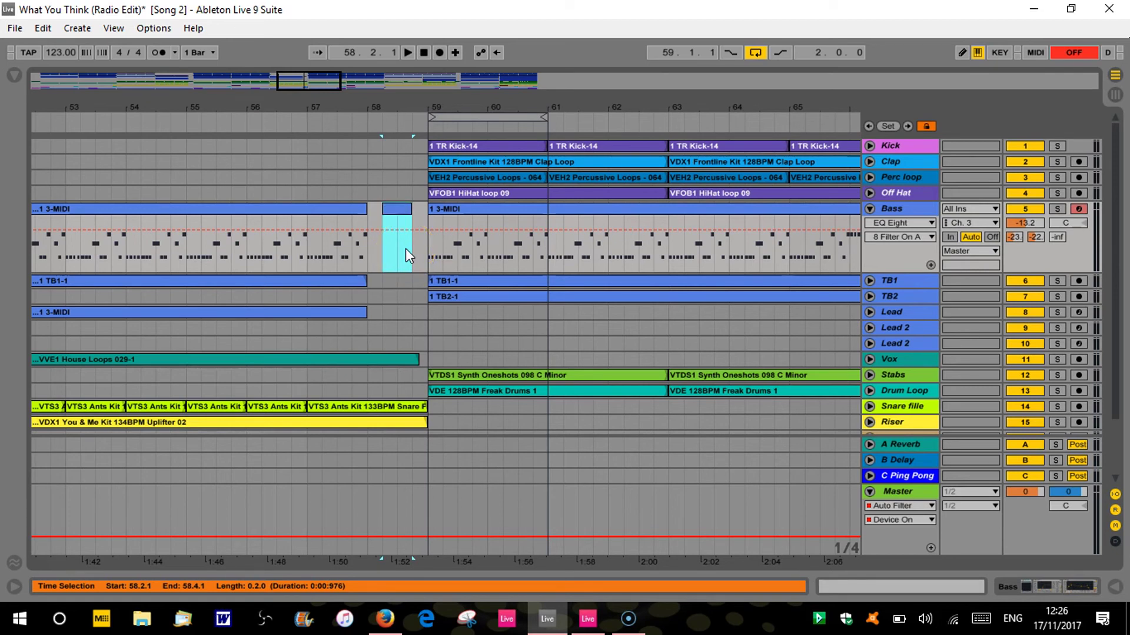
pyautogui.hotkey('ctrl', 'z')
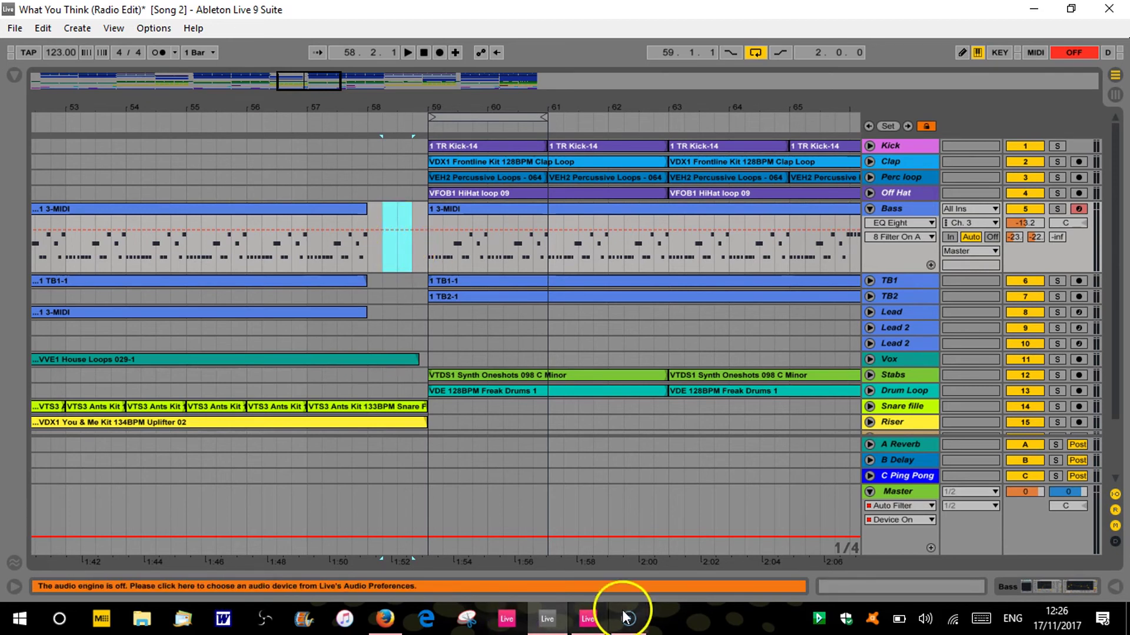
# Step: Set Live 10's arrangement to a Fixed Grid of 2 Bars, then add and undo a clip at bar 53
pyautogui.click(583, 620)
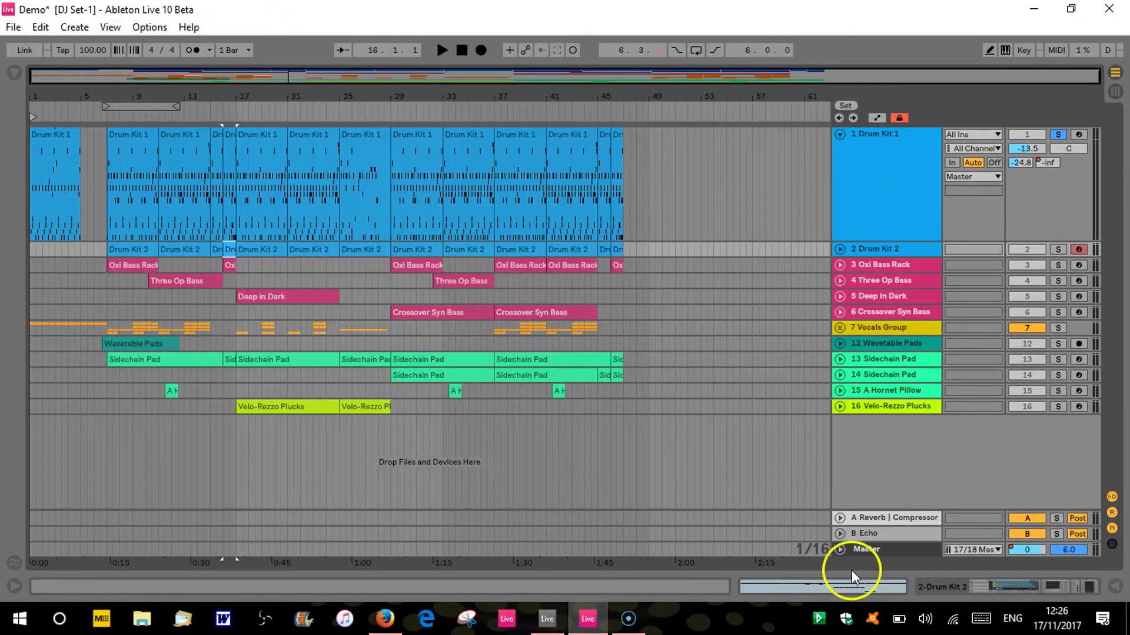
pyautogui.rightClick(805, 552)
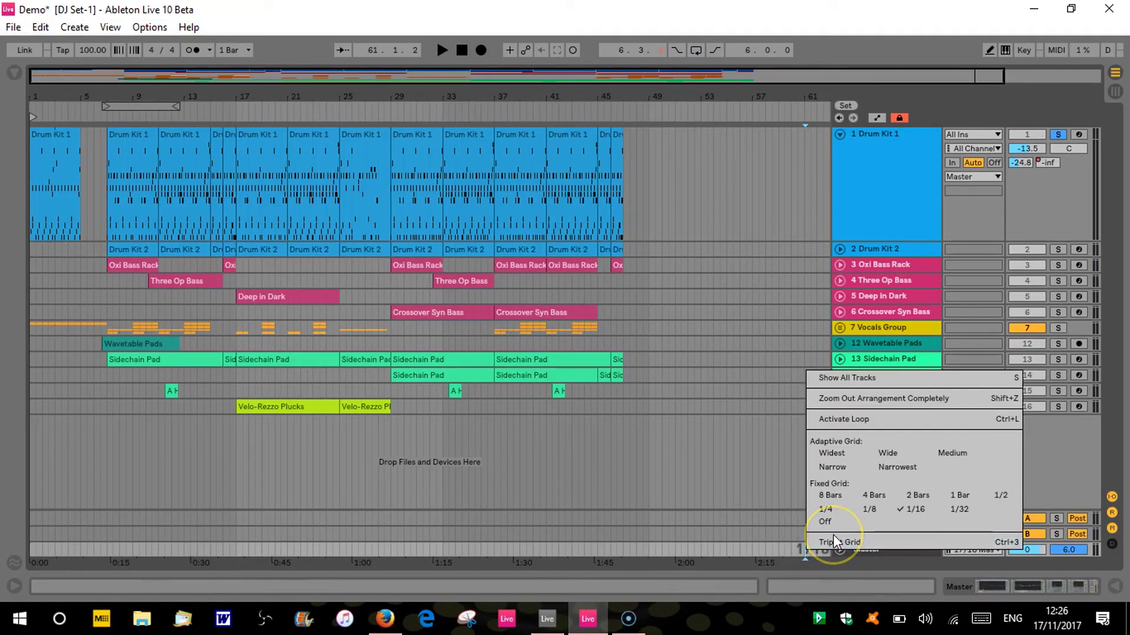
pyautogui.click(919, 496)
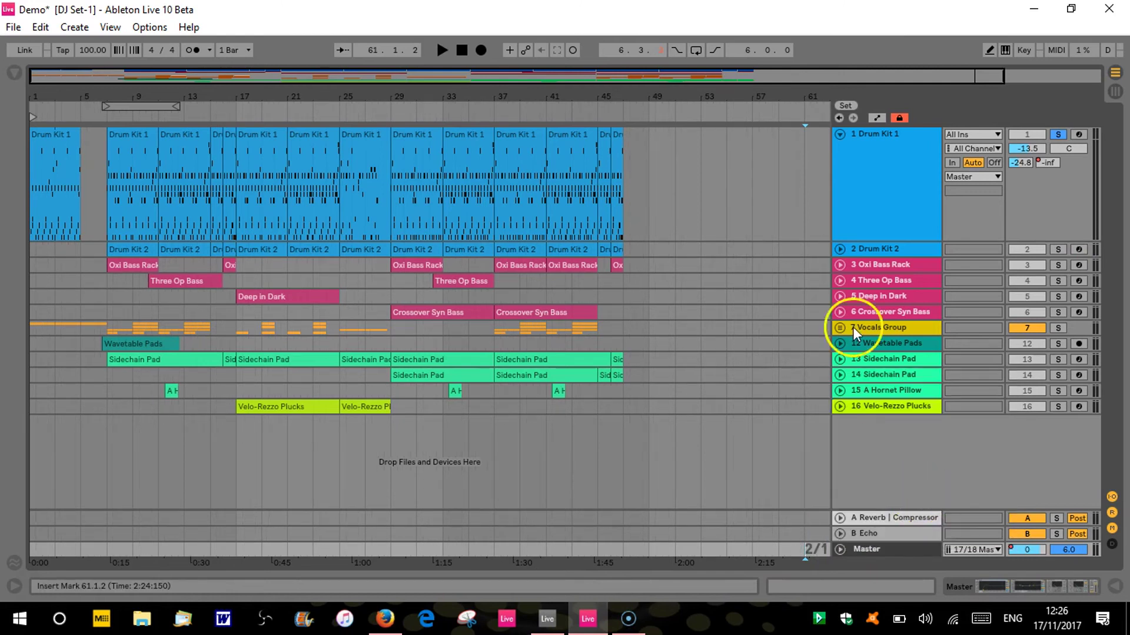
pyautogui.doubleClick(707, 184)
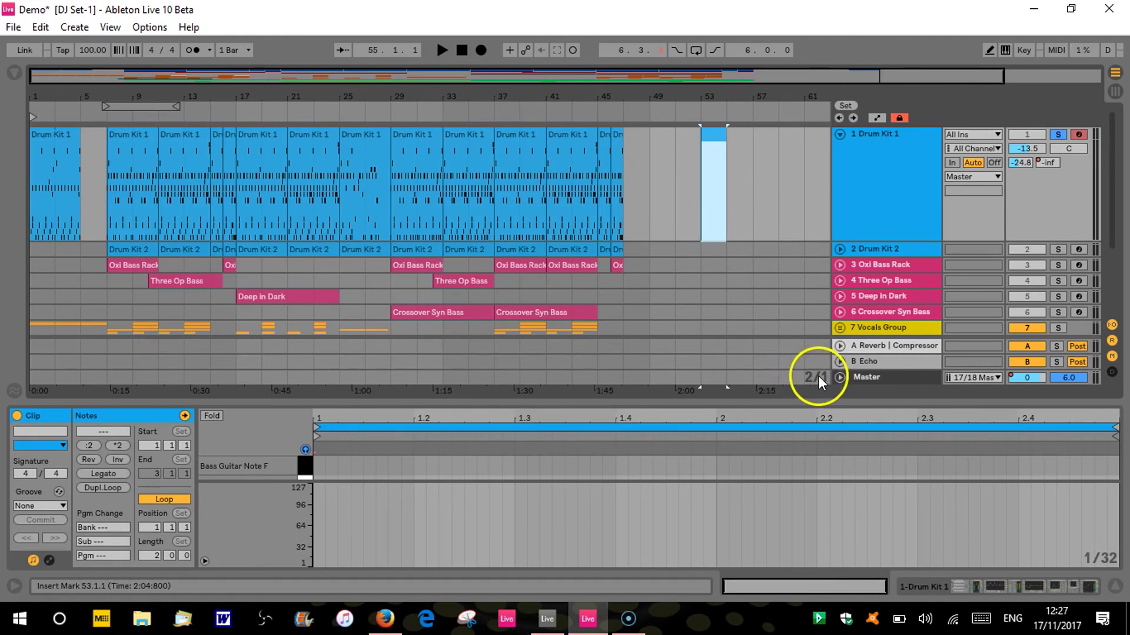
pyautogui.click(796, 156)
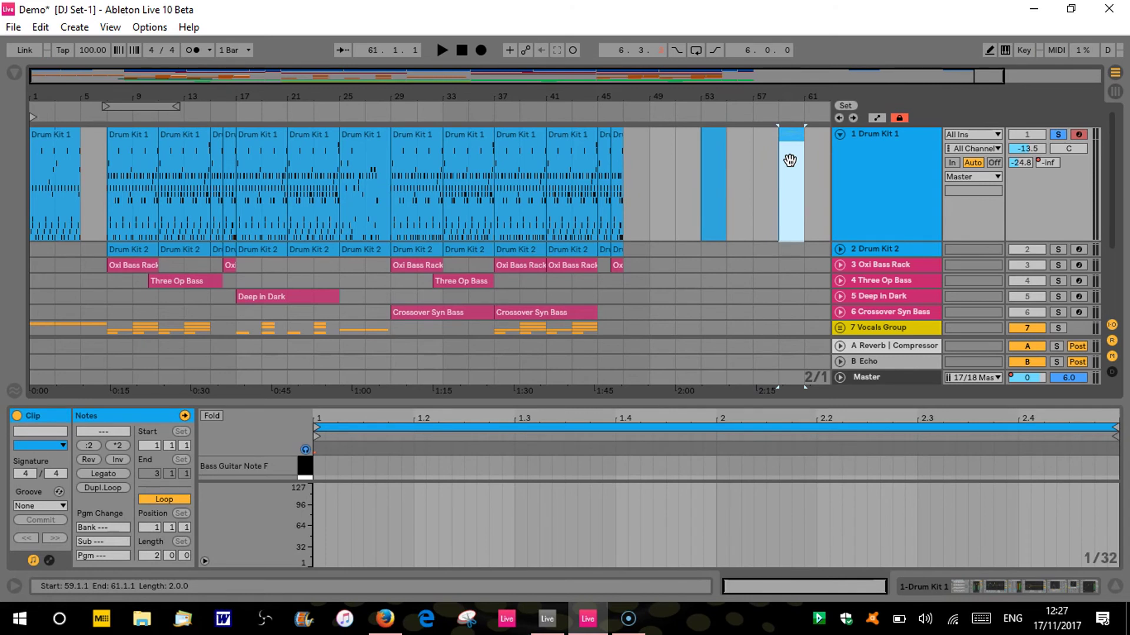
pyautogui.hotkey('ctrl', 'z')
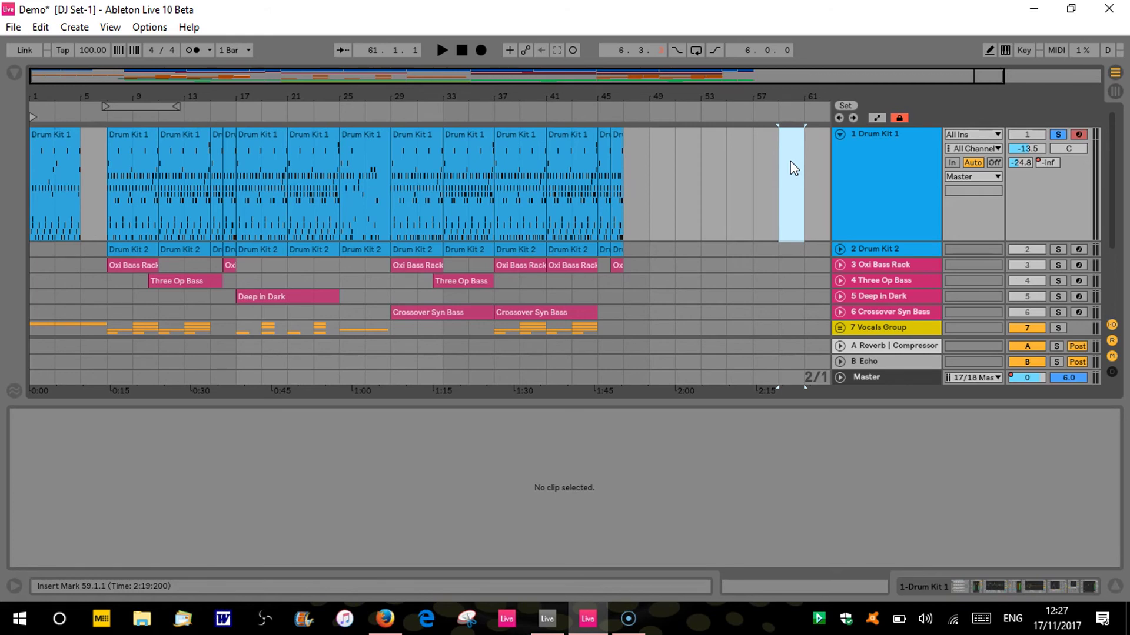
# Step: Toggle Live 9's KEY assignment mode on and off, then bring Live 10 back to the front
pyautogui.click(547, 619)
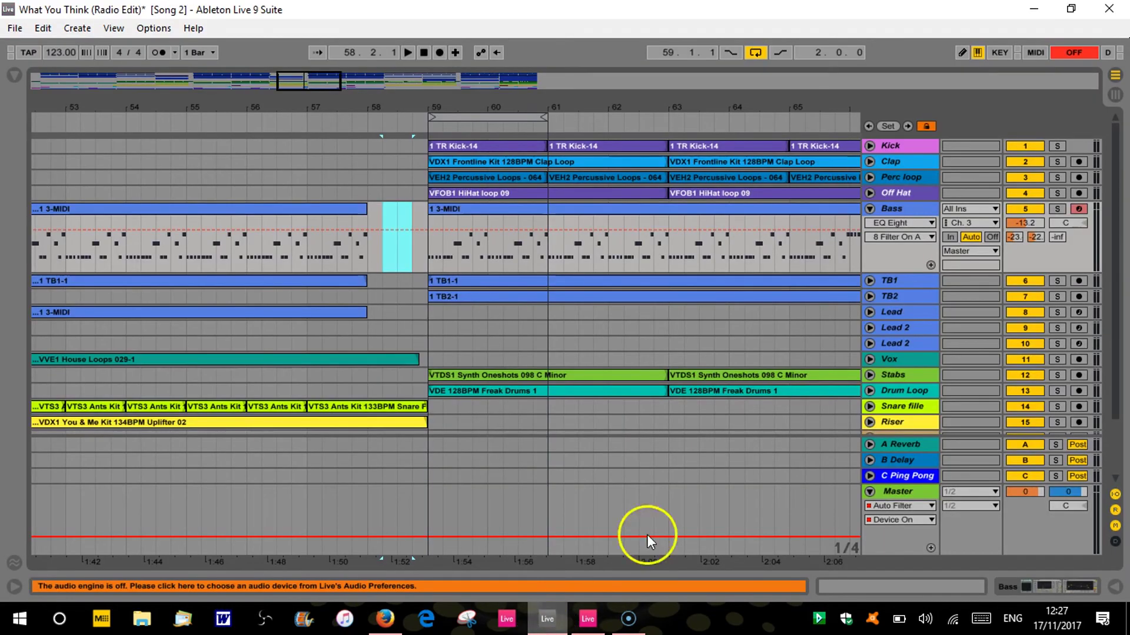
pyautogui.click(925, 127)
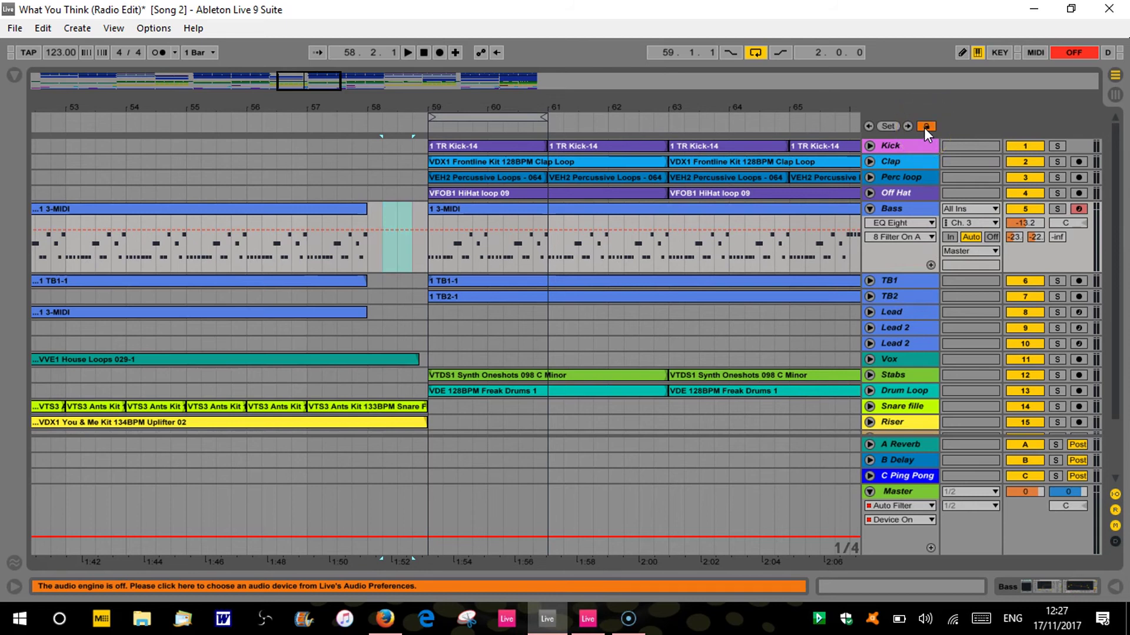
pyautogui.click(997, 52)
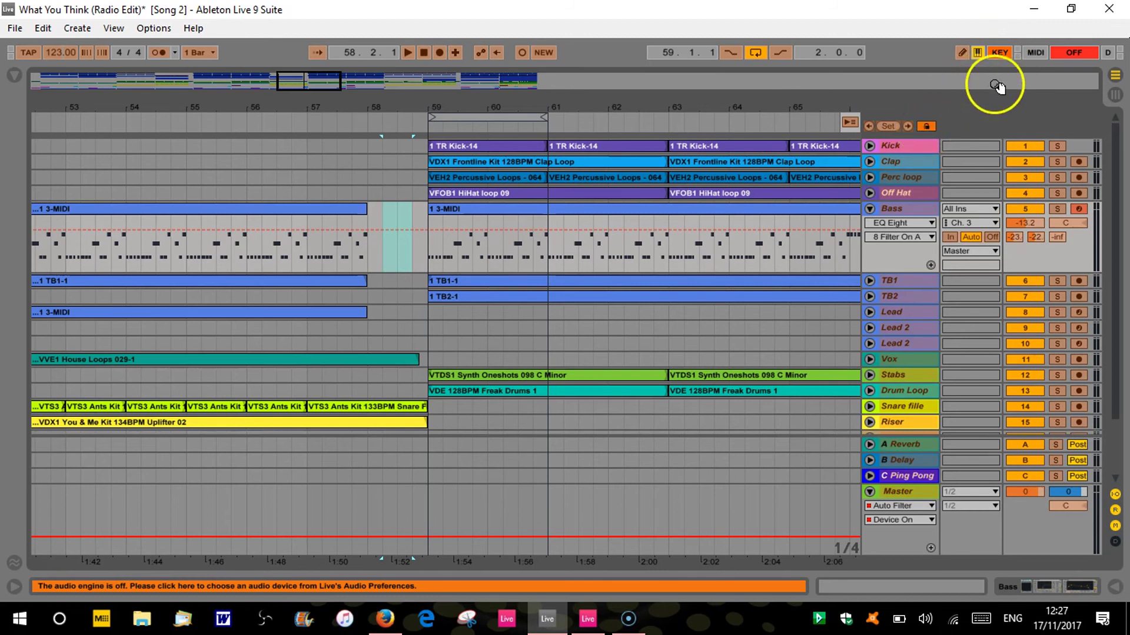
pyautogui.click(999, 53)
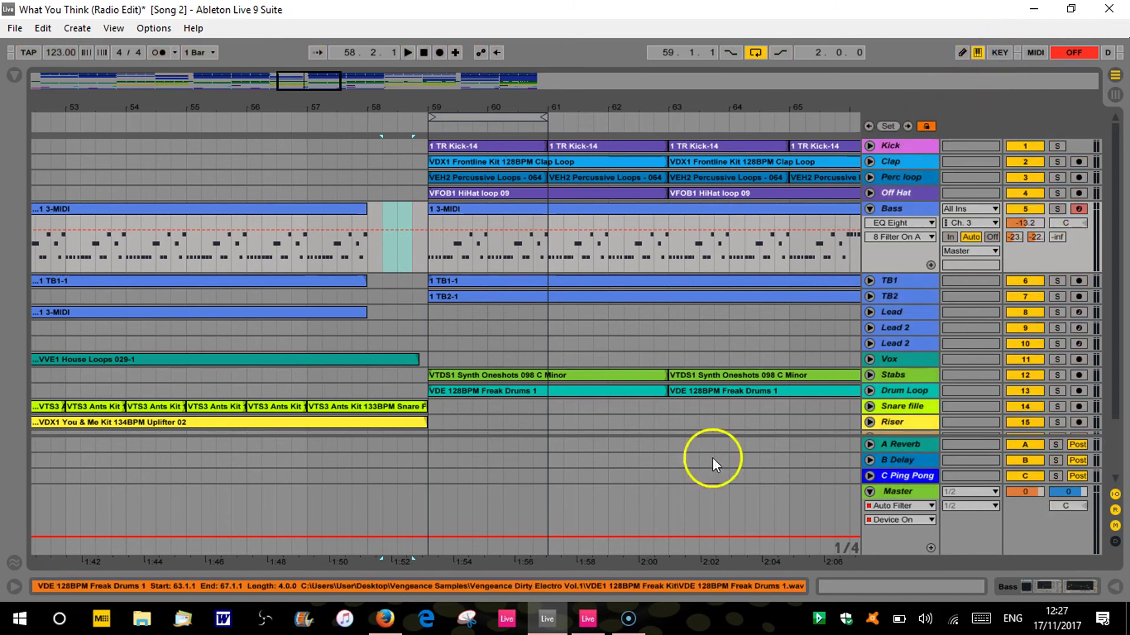
pyautogui.click(600, 619)
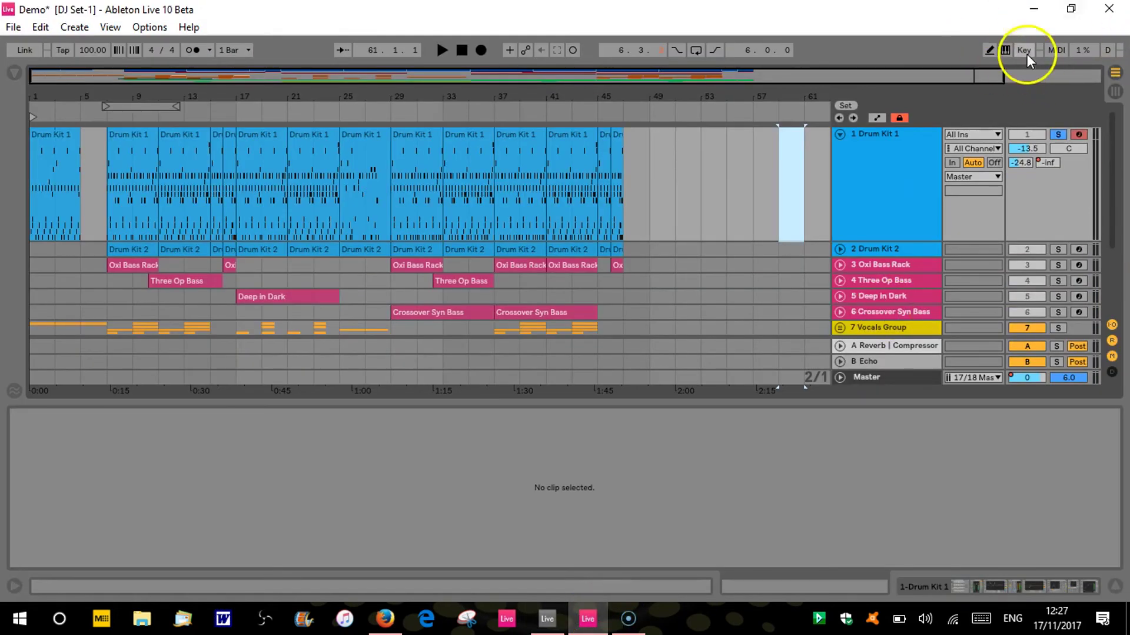
# Step: Map the V key to Lock Envelopes and check the mapping in the key-map list
pyautogui.click(1025, 52)
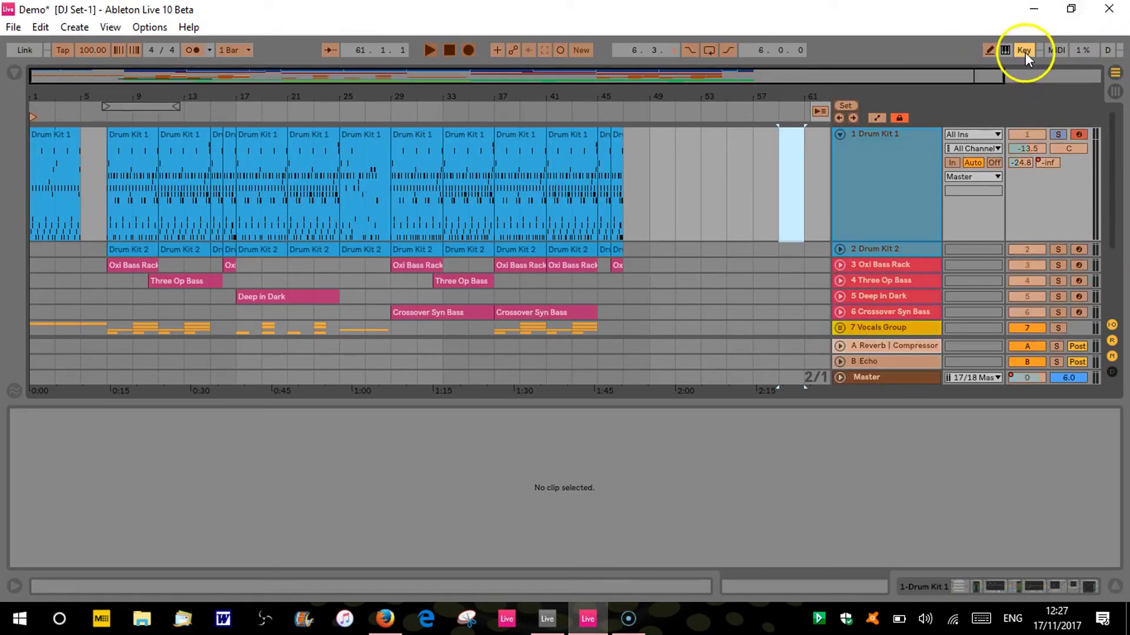
pyautogui.click(898, 118)
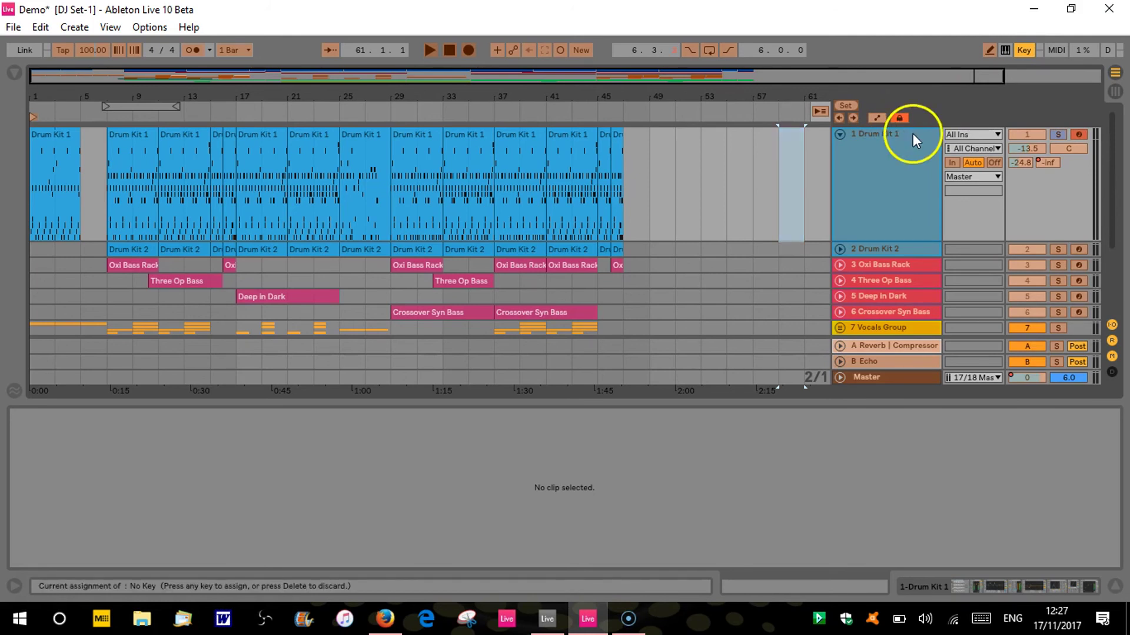
pyautogui.press('v')
pyautogui.click(1027, 50)
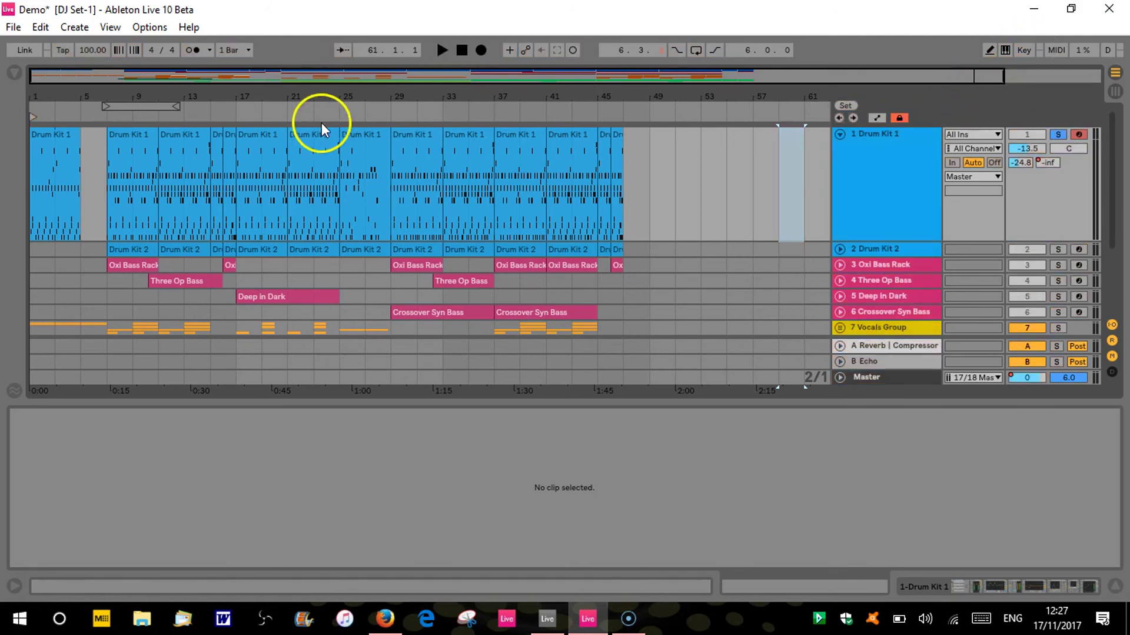
pyautogui.click(16, 73)
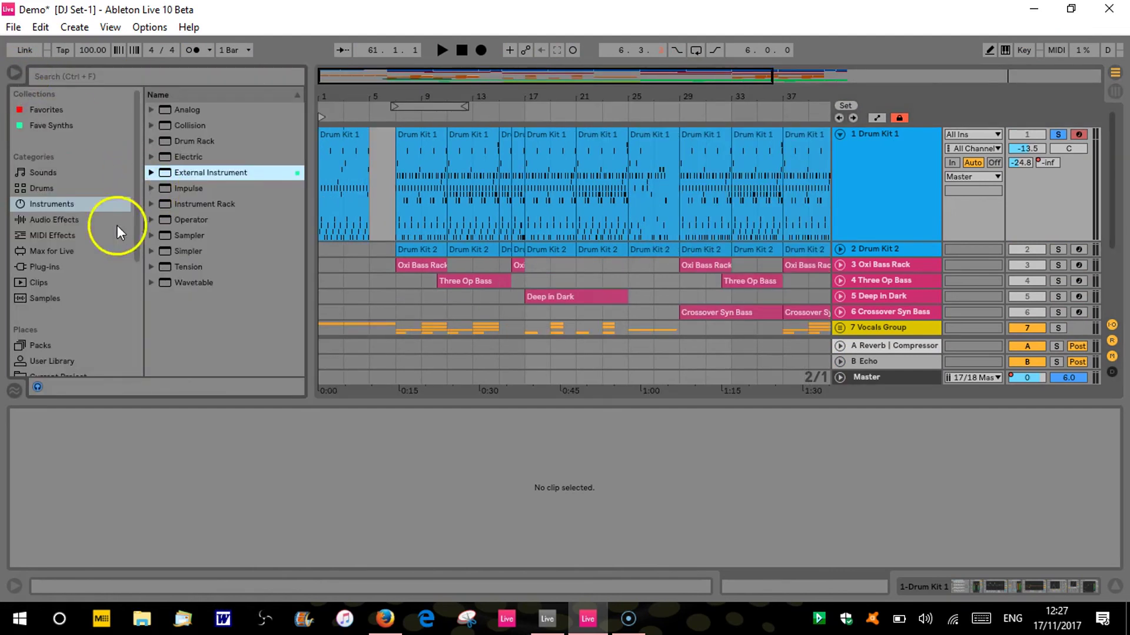
pyautogui.click(1021, 51)
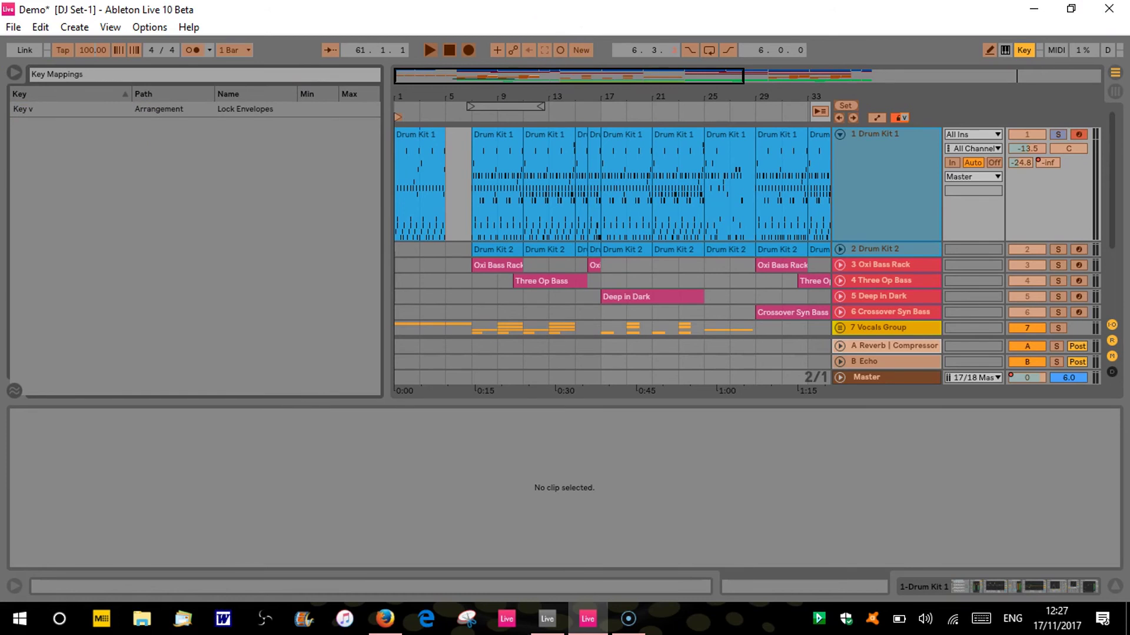
pyautogui.click(1024, 51)
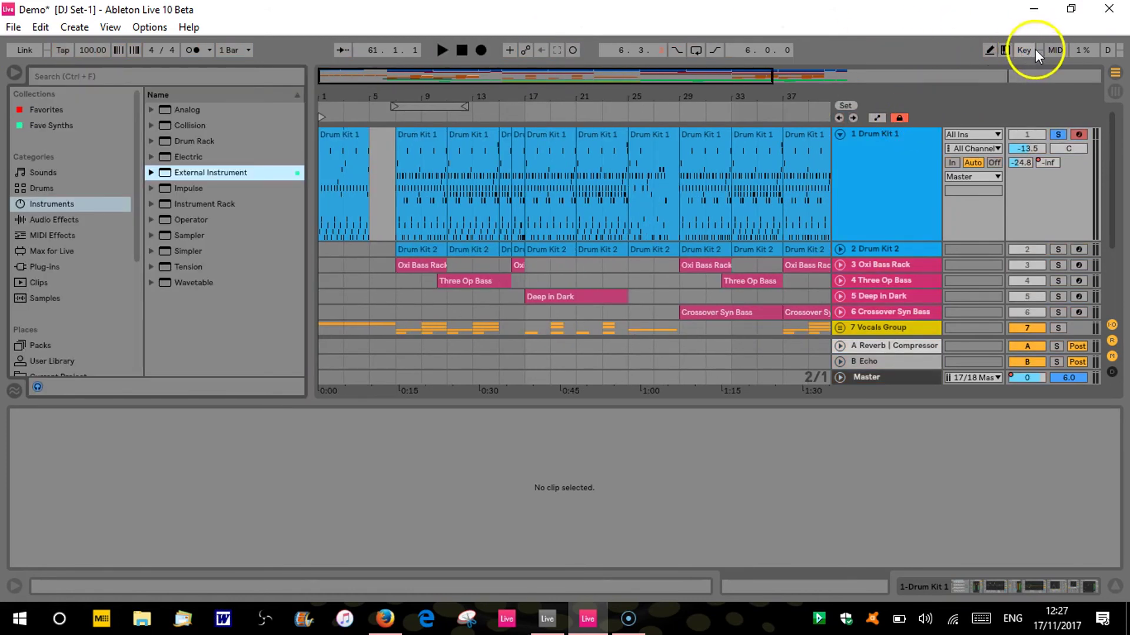
# Step: Delete the Lock Envelopes key mapping, leaving the key-map list empty
pyautogui.click(1025, 51)
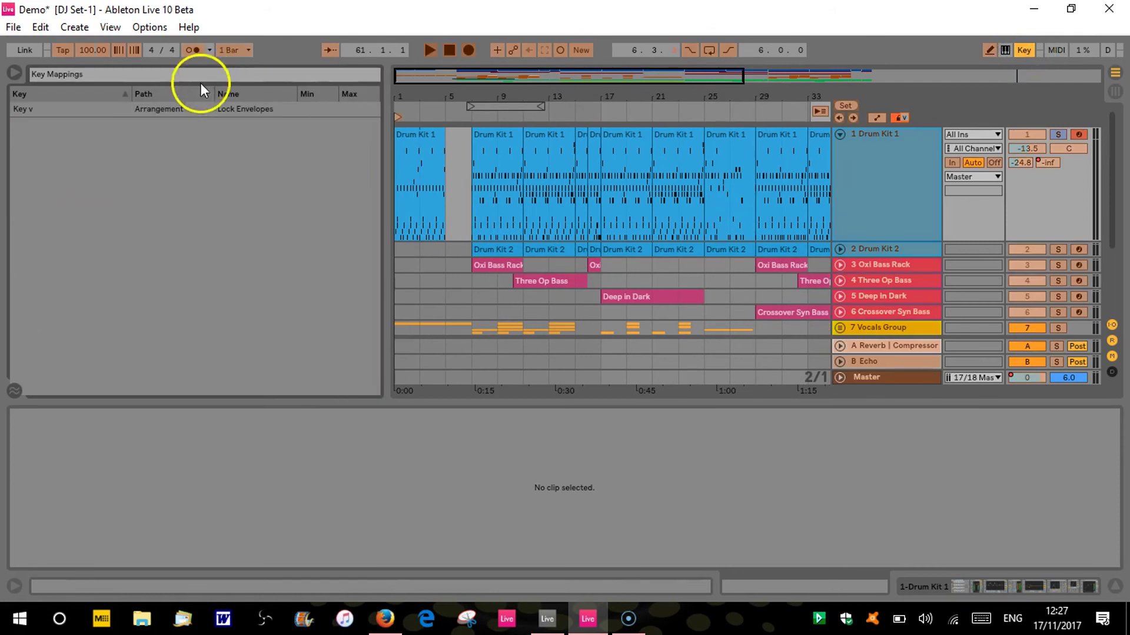
pyautogui.click(181, 112)
pyautogui.press('Delete')
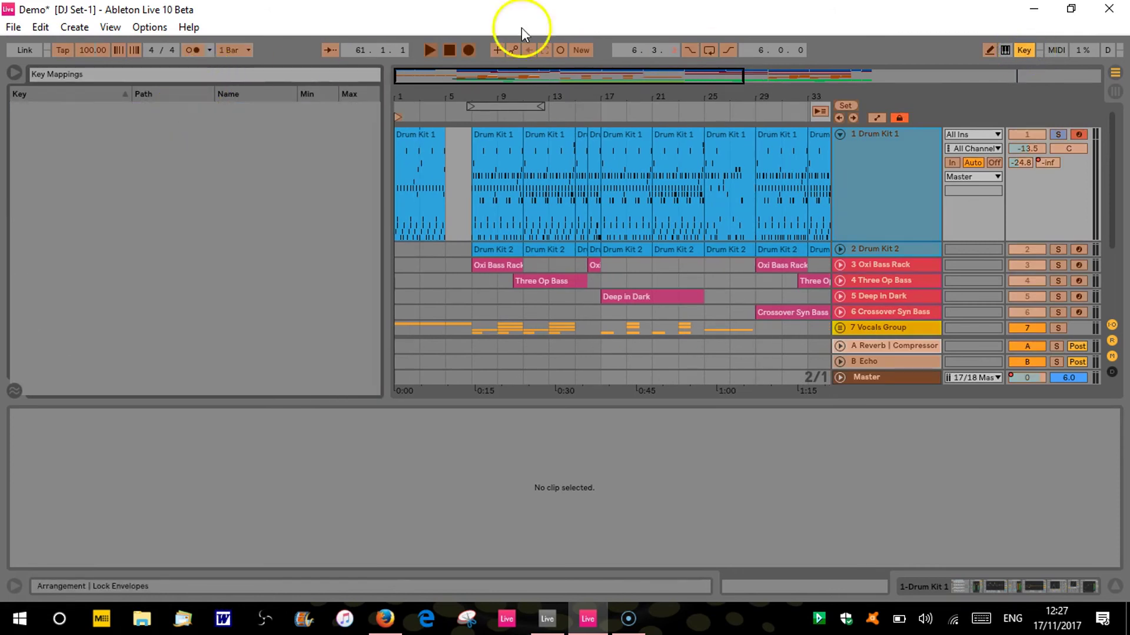
pyautogui.click(989, 50)
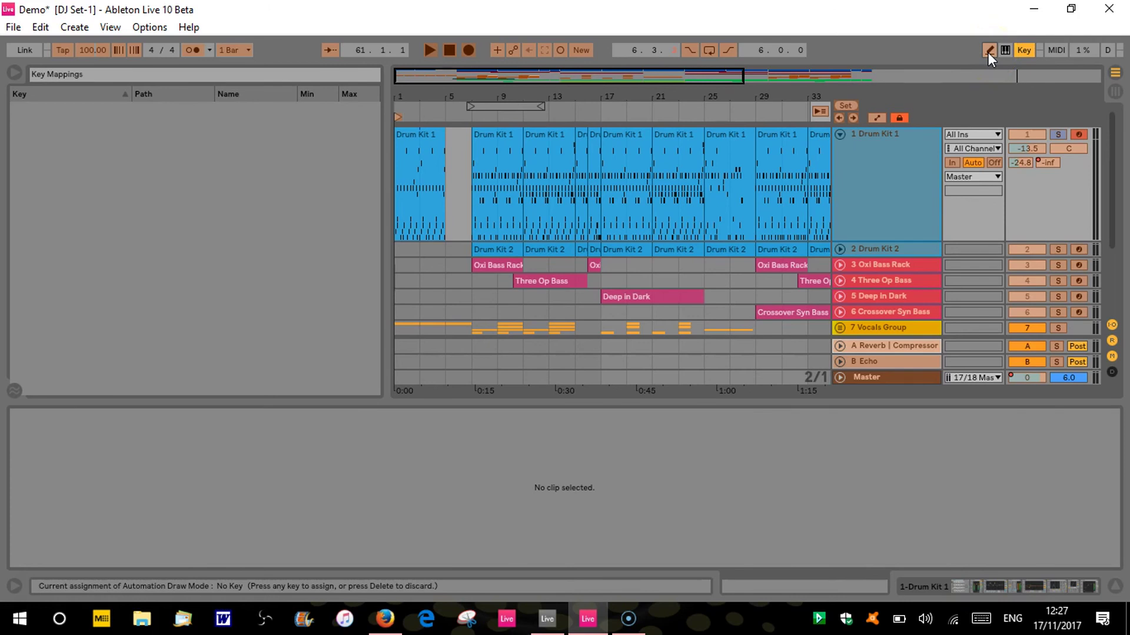
# Step: Exit key assignment mode and open the Untitled set with the Drift Pad track's long clip
pyautogui.click(1025, 51)
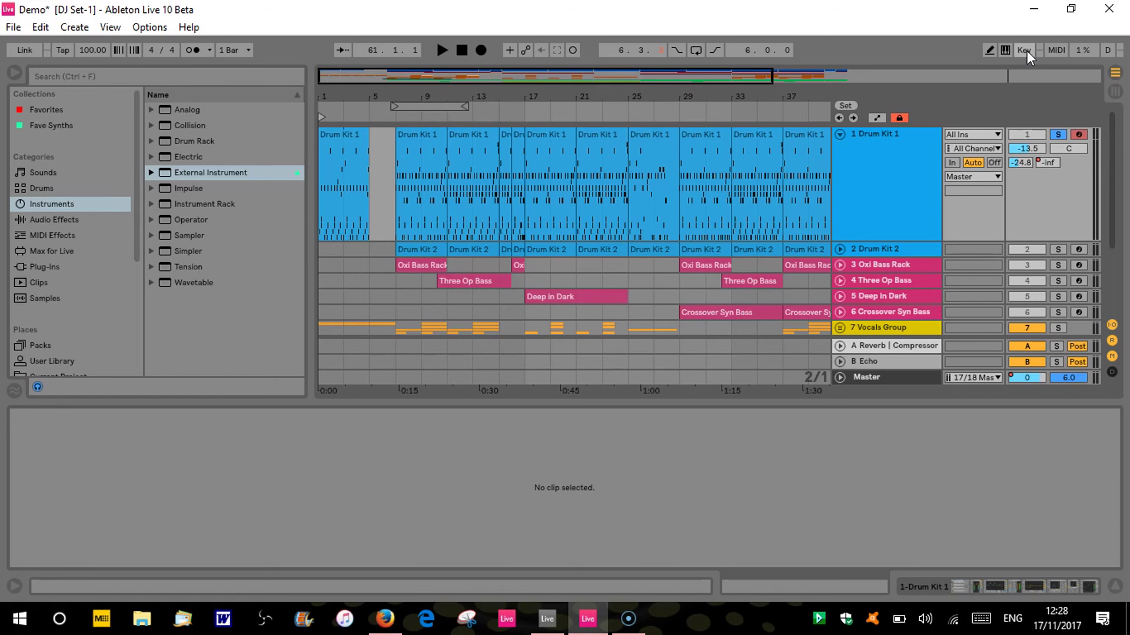
pyautogui.click(498, 353)
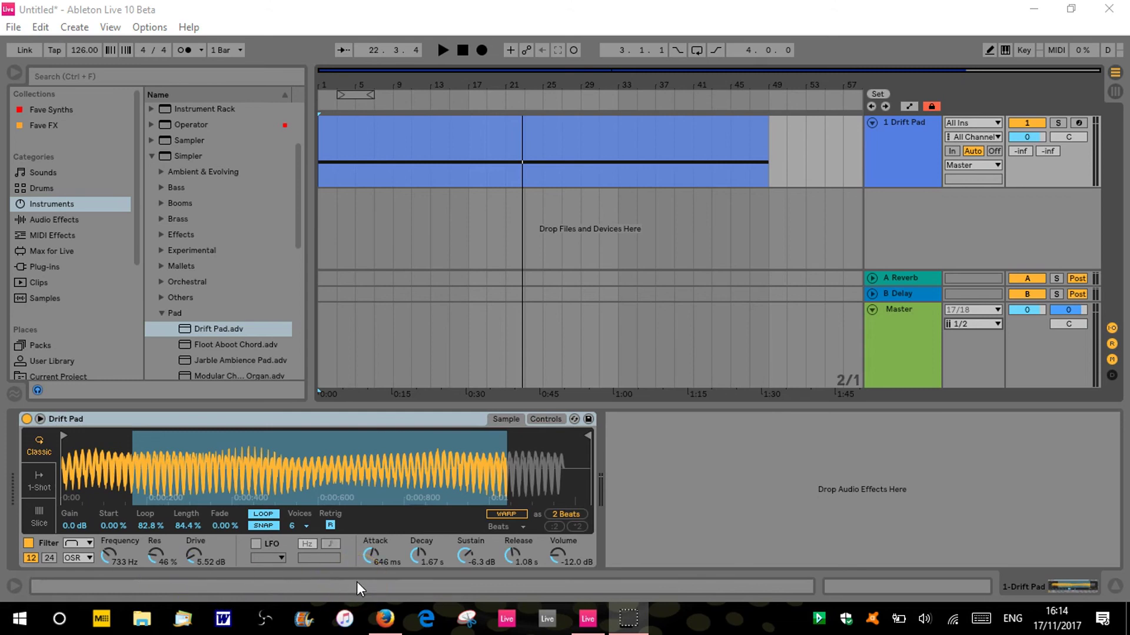
# Step: Select the 48-bar Drift Pad clip and set the insert marker at 1.1.1
pyautogui.click(504, 144)
pyautogui.click(513, 162)
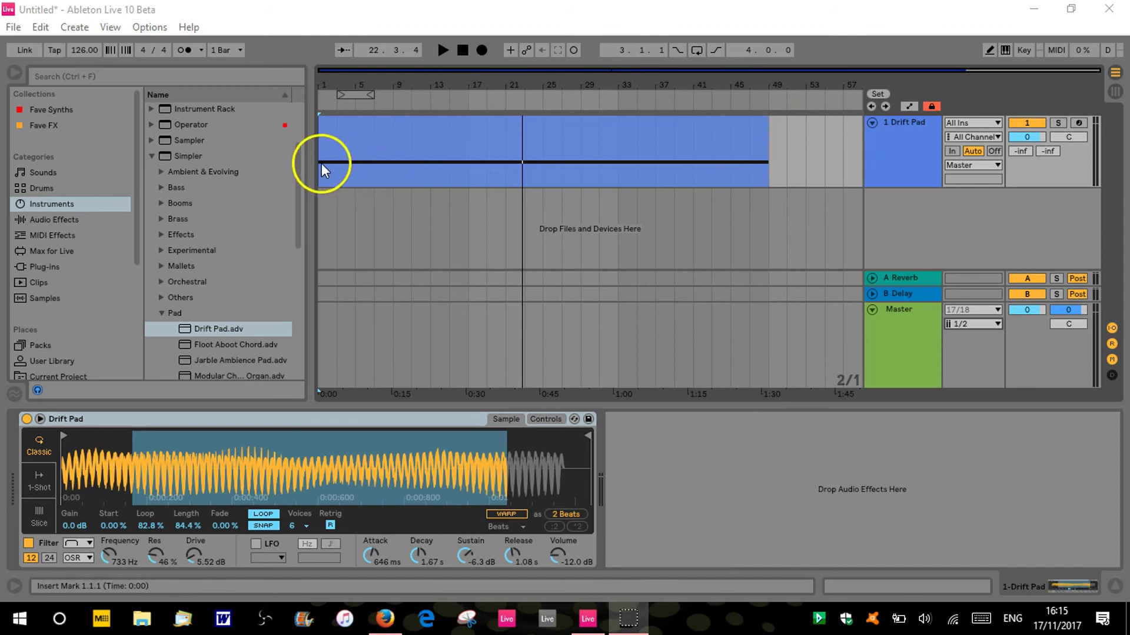
# Step: Open the Drift Pad clip, fold it to its C3 note, hide Detail View, and deactivate the track
pyautogui.click(573, 142)
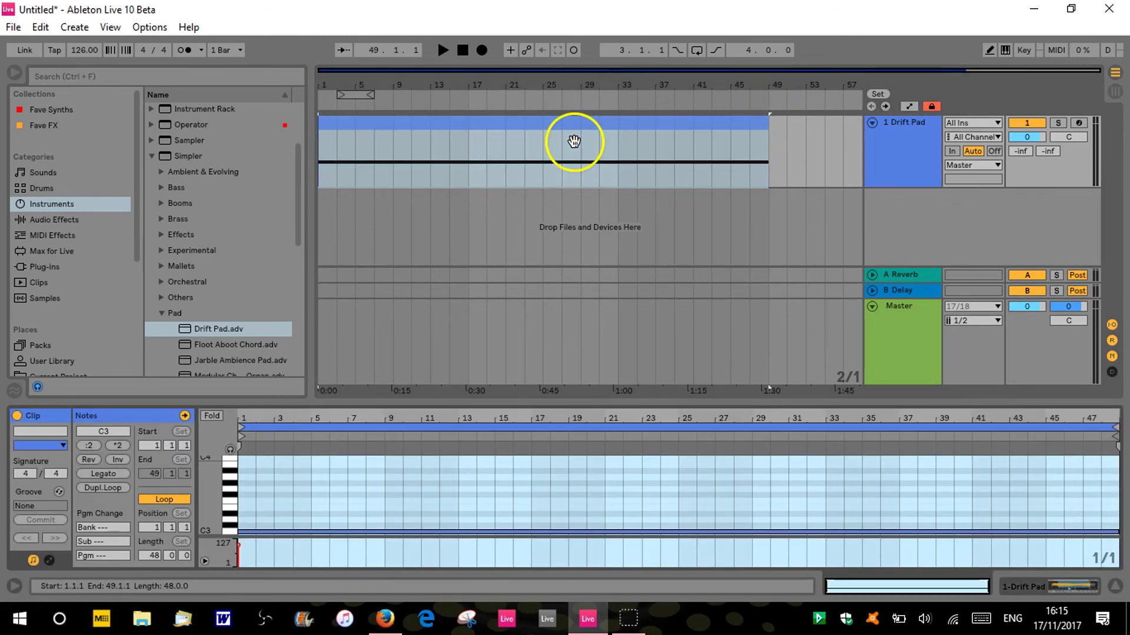
pyautogui.click(213, 416)
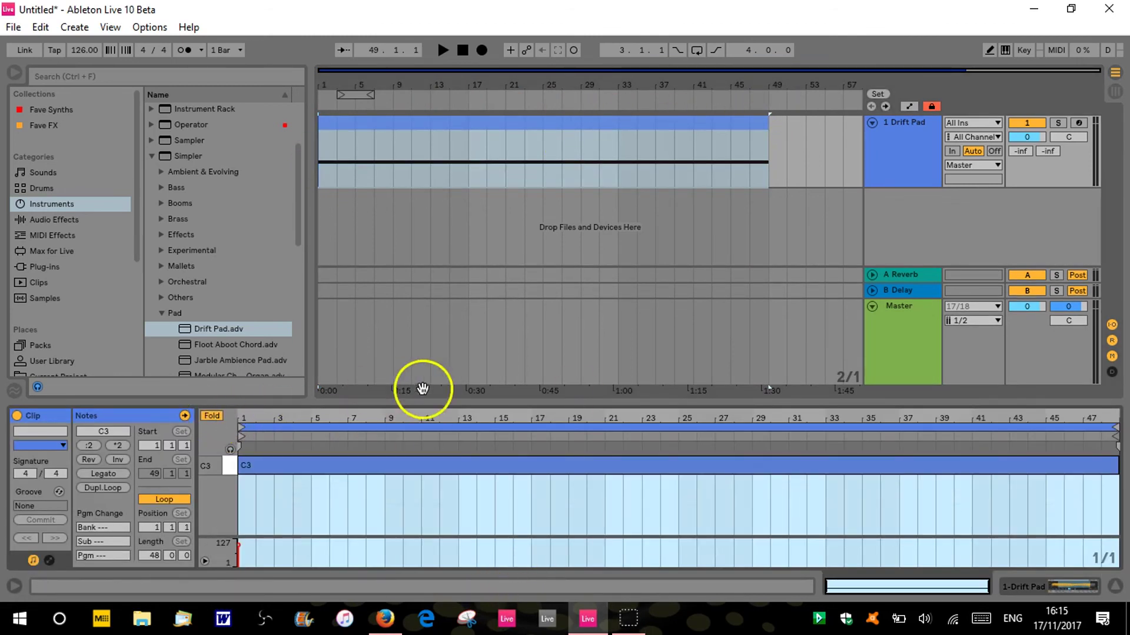
pyautogui.click(1113, 588)
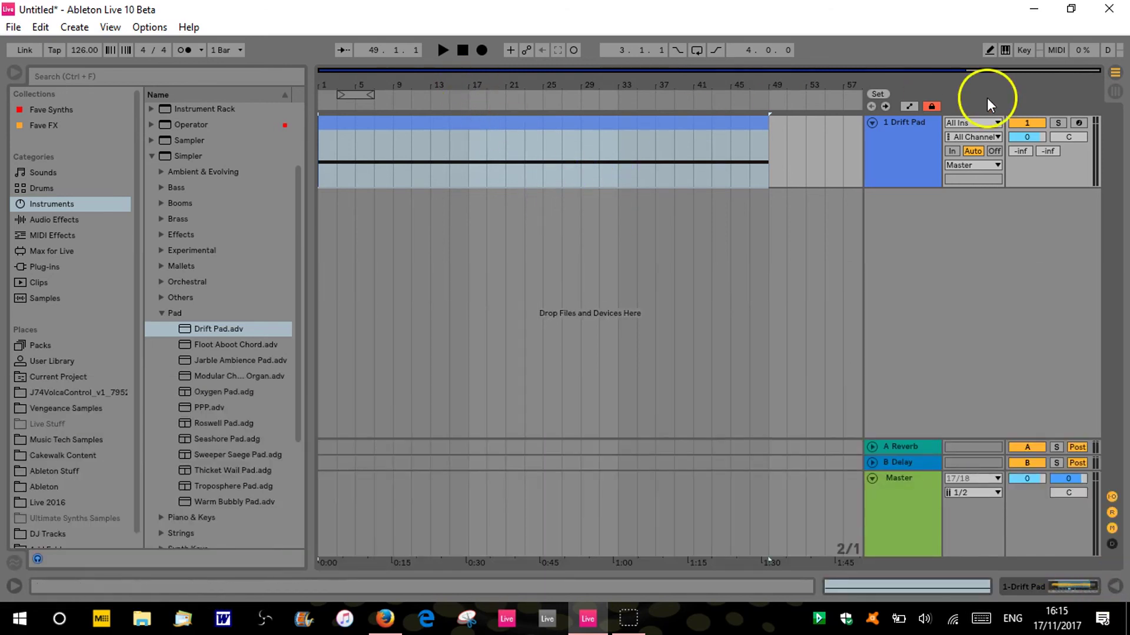
pyautogui.click(1032, 122)
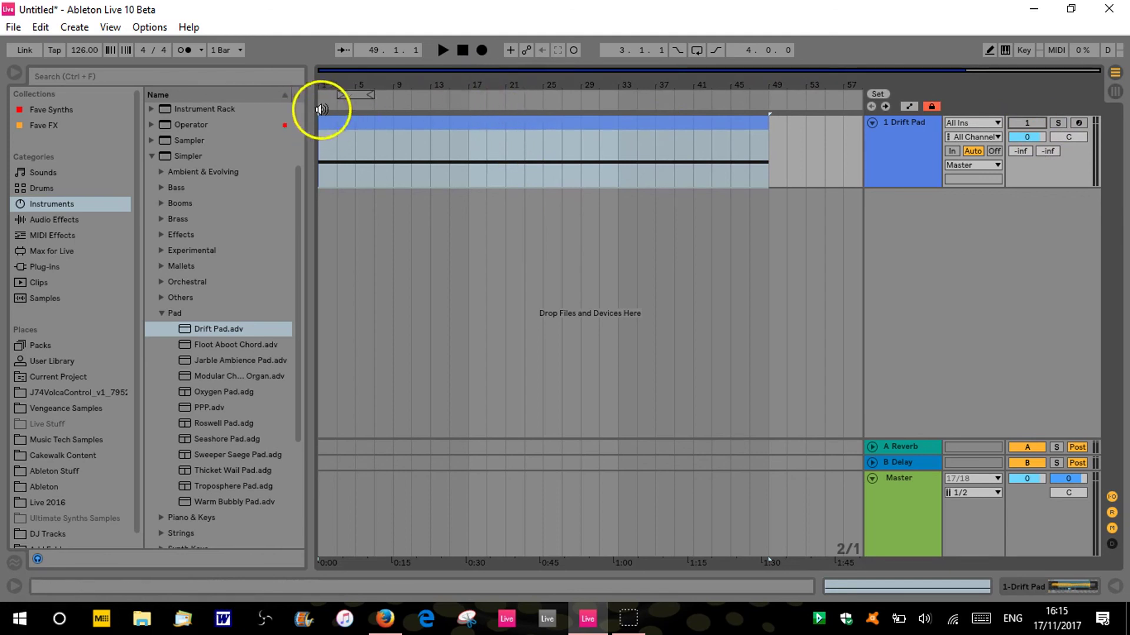
# Step: Reactivate the track and audition the pad from bars 20, 18, 37 and 9, stopping each time
pyautogui.click(495, 100)
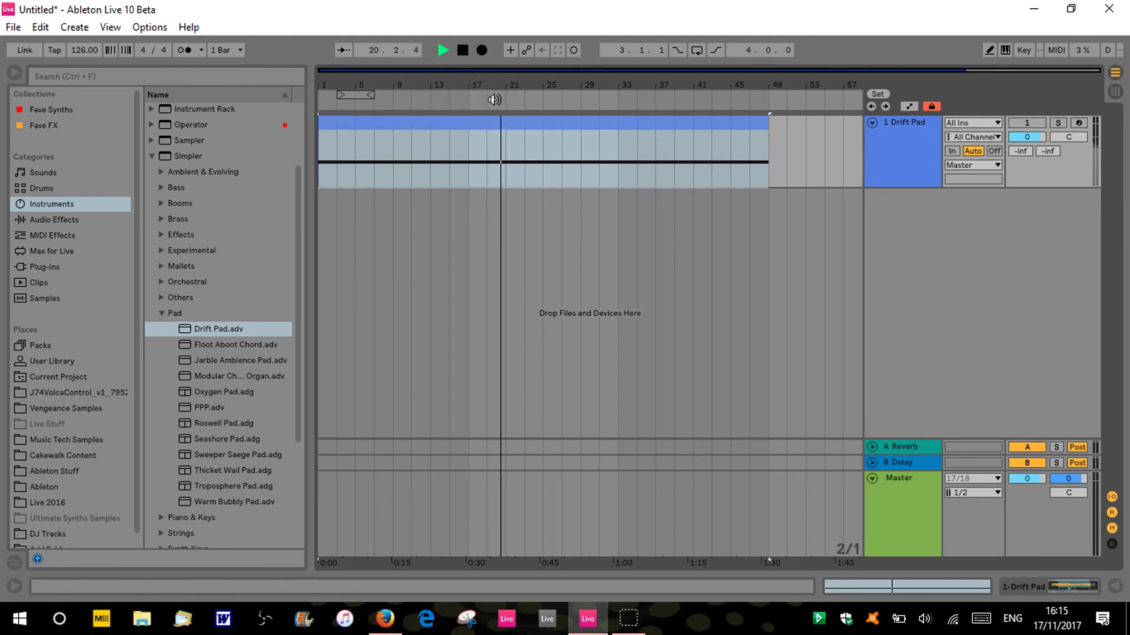
pyautogui.press('space')
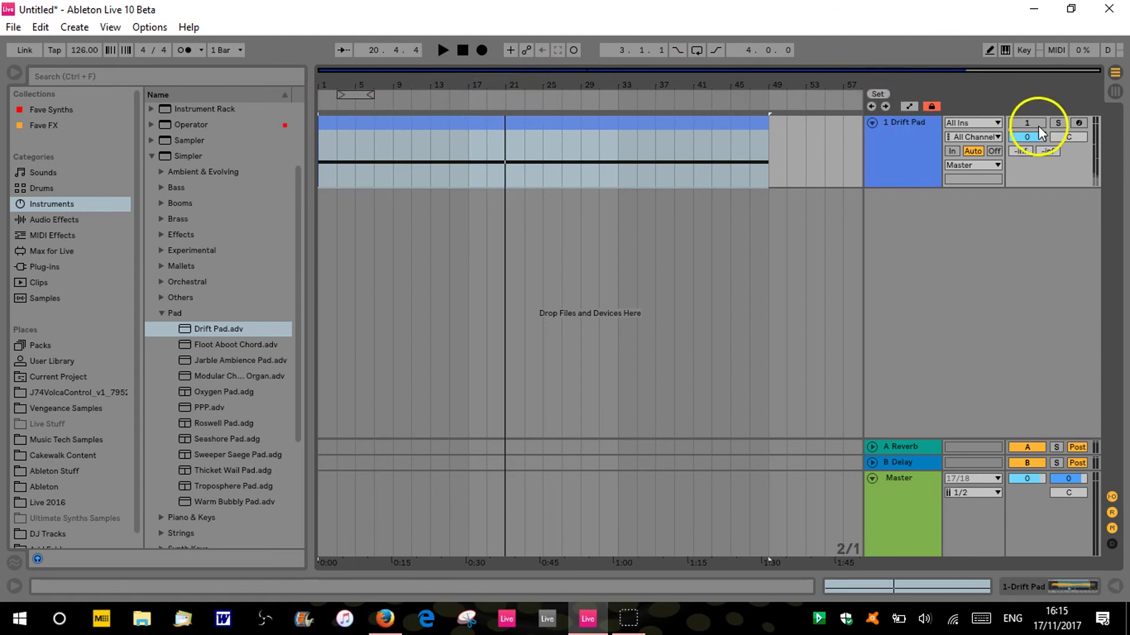
pyautogui.click(462, 50)
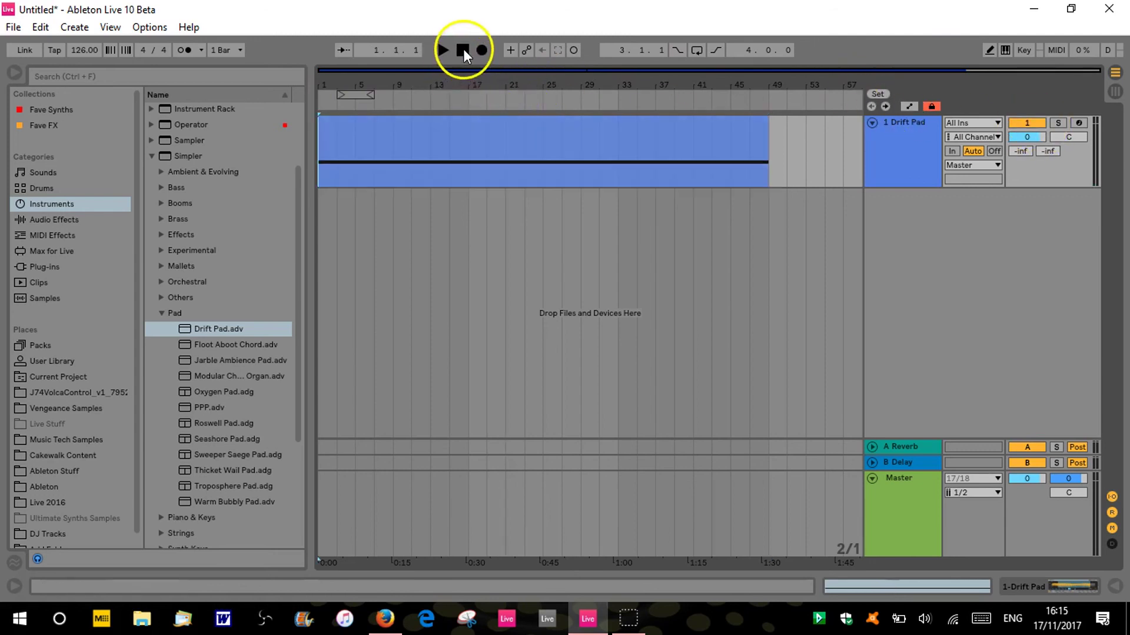
pyautogui.click(481, 100)
pyautogui.click(664, 96)
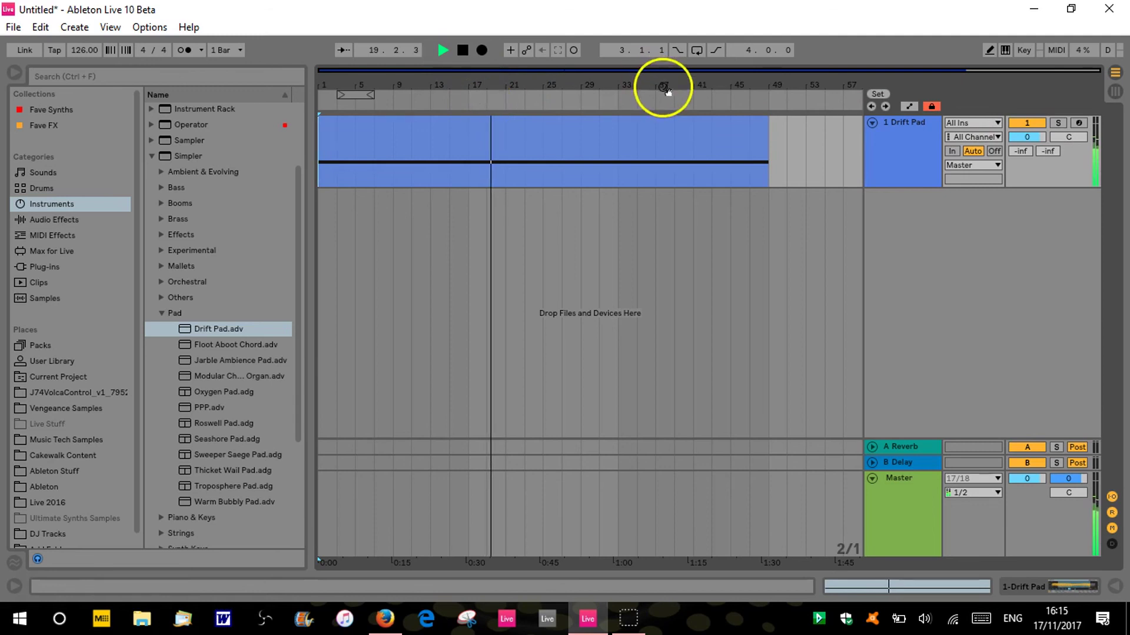
pyautogui.press('space')
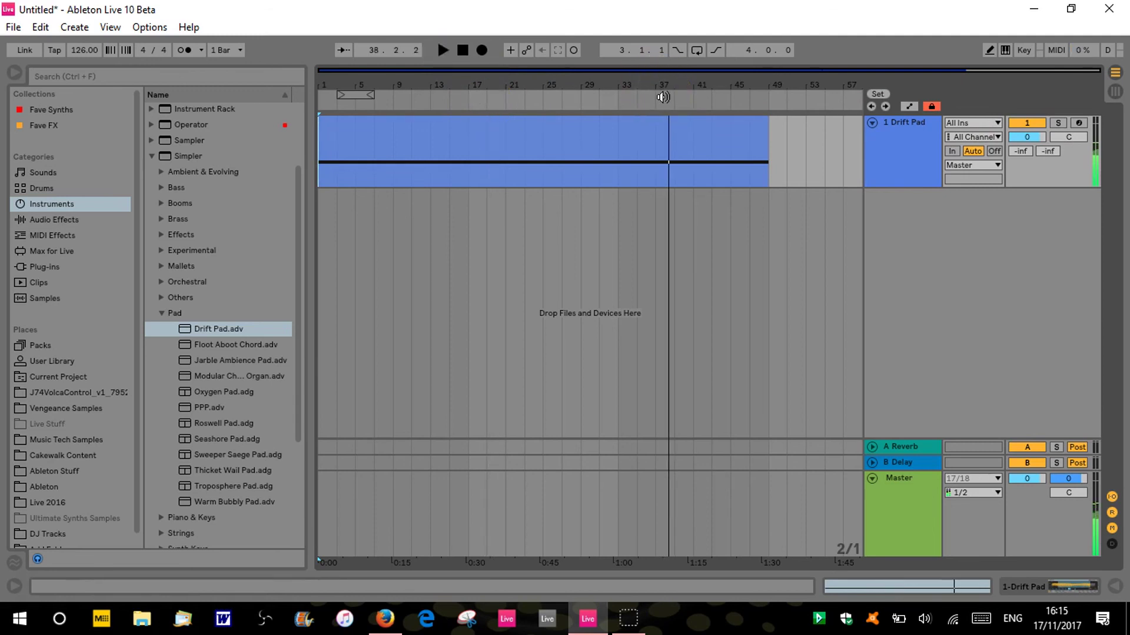
pyautogui.click(397, 106)
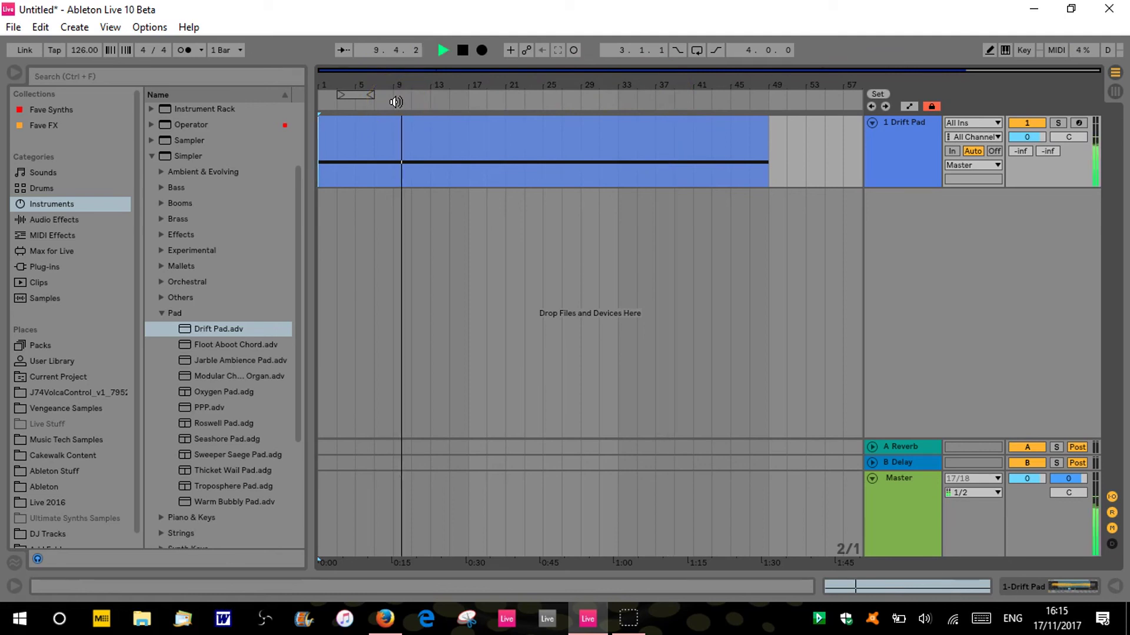
pyautogui.press('space')
# Step: Turn off Chase MIDI Notes in Options and play the pad from bar 19
pyautogui.click(150, 28)
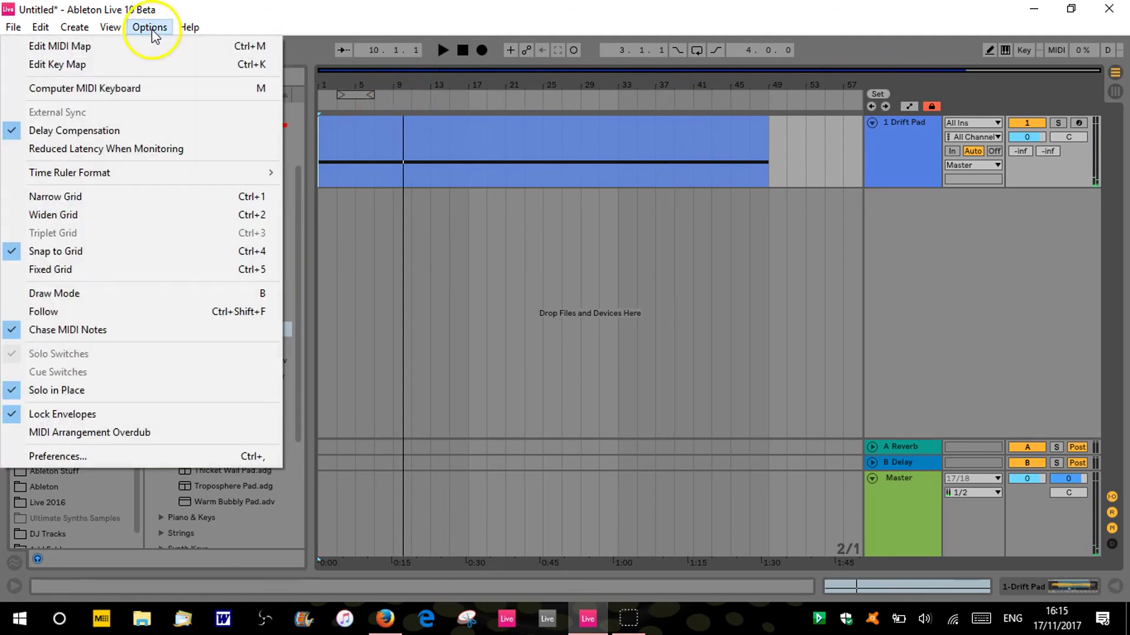
pyautogui.click(115, 329)
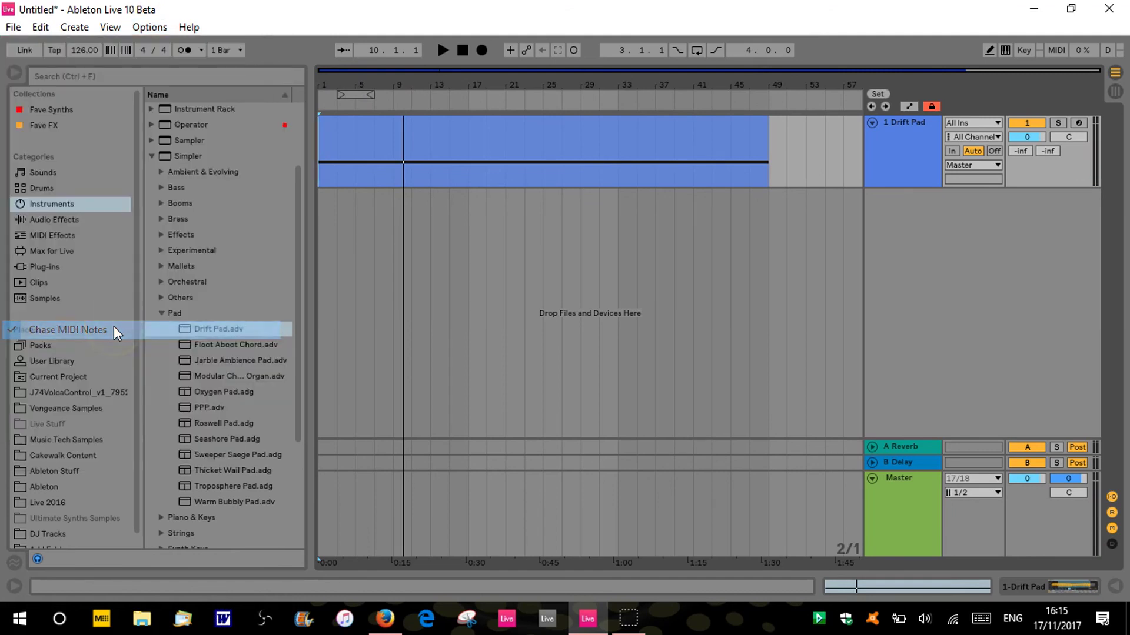
pyautogui.click(161, 33)
pyautogui.click(161, 33)
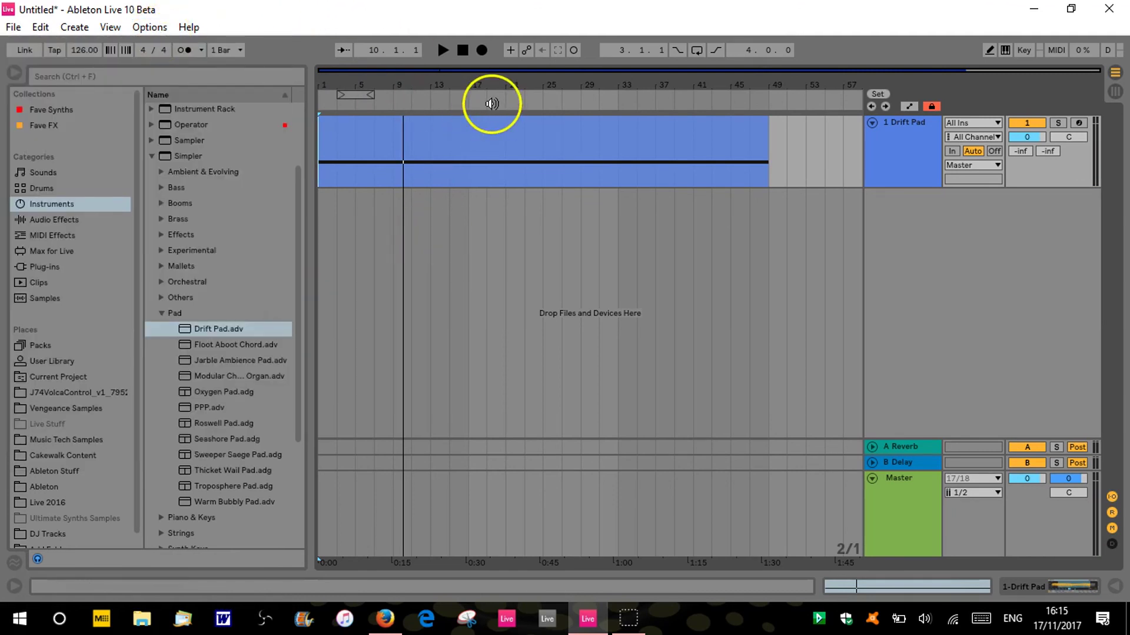
pyautogui.click(493, 104)
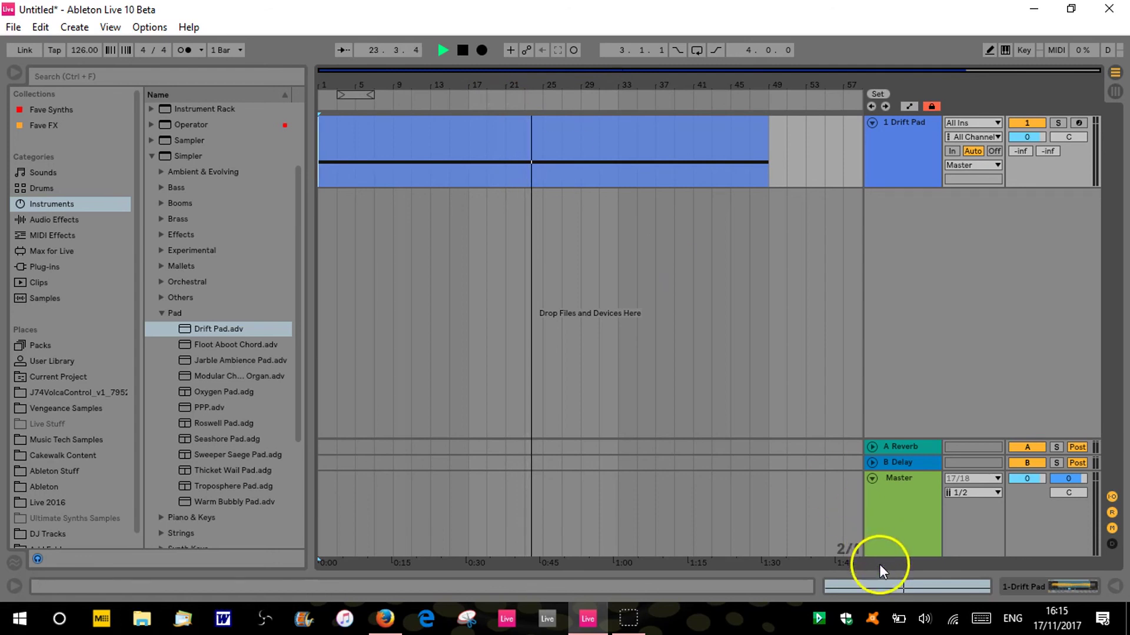
# Step: Raise the Windows speaker volume from 56 to 86
pyautogui.click(925, 620)
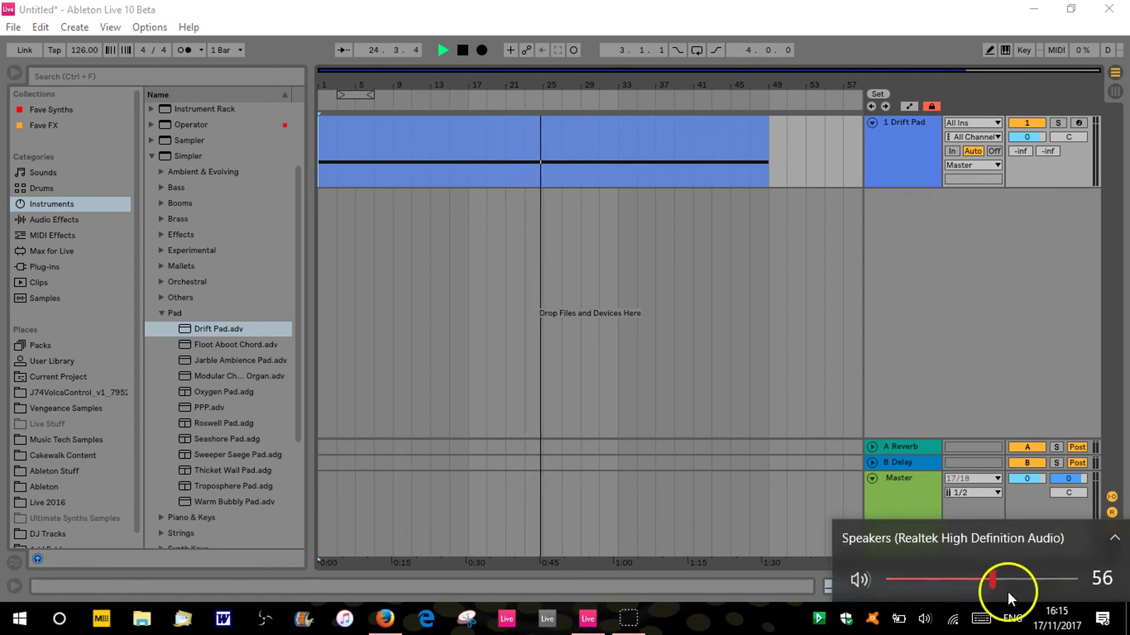
pyautogui.moveTo(993, 579); pyautogui.dragTo(1047, 579)
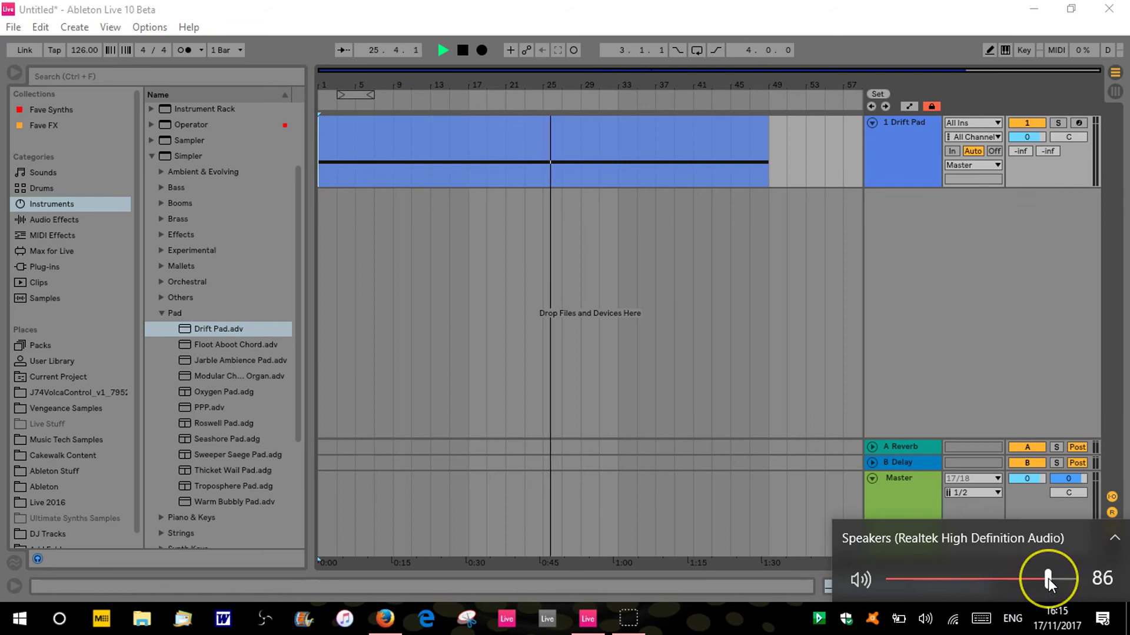
pyautogui.click(630, 355)
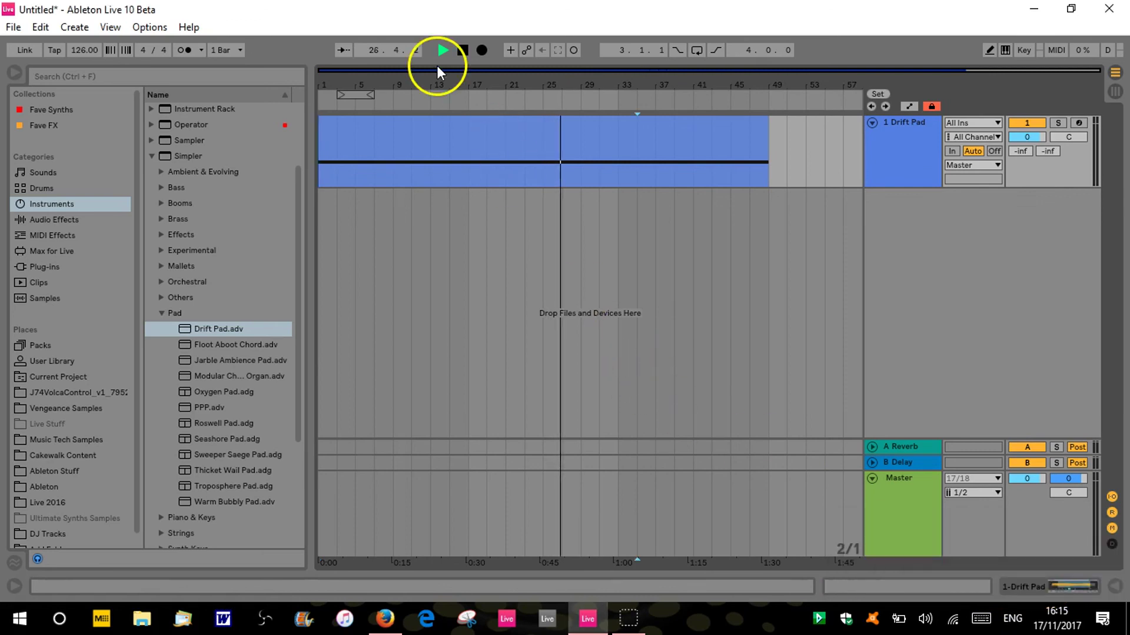
# Step: Replay the pad from bar 1, jump to bar 25, then stop playback
pyautogui.click(463, 51)
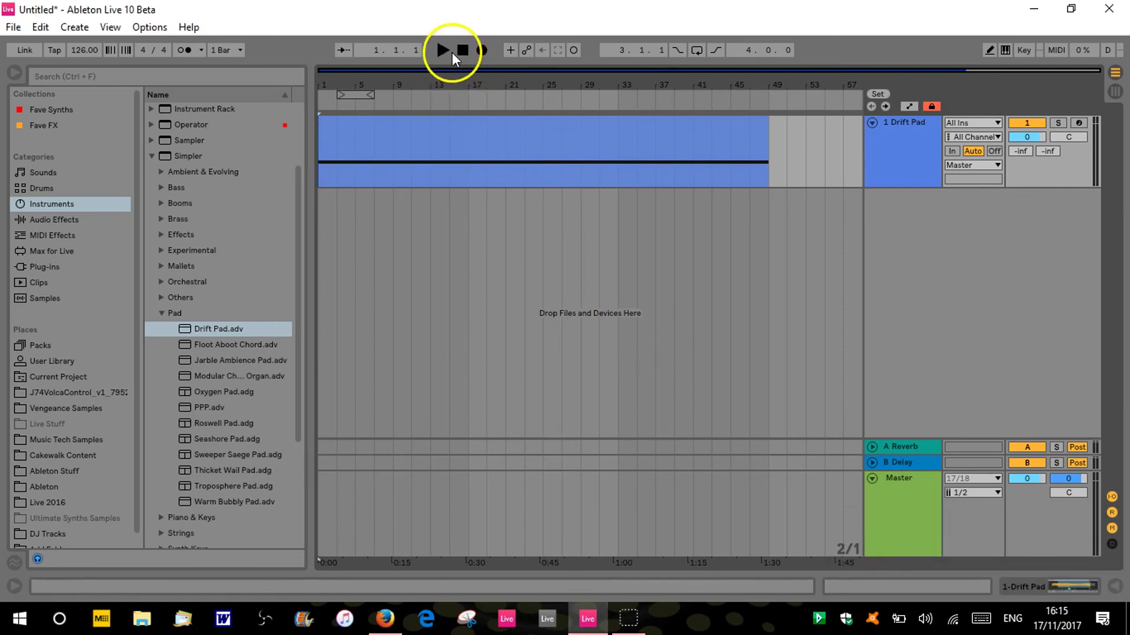
pyautogui.click(443, 50)
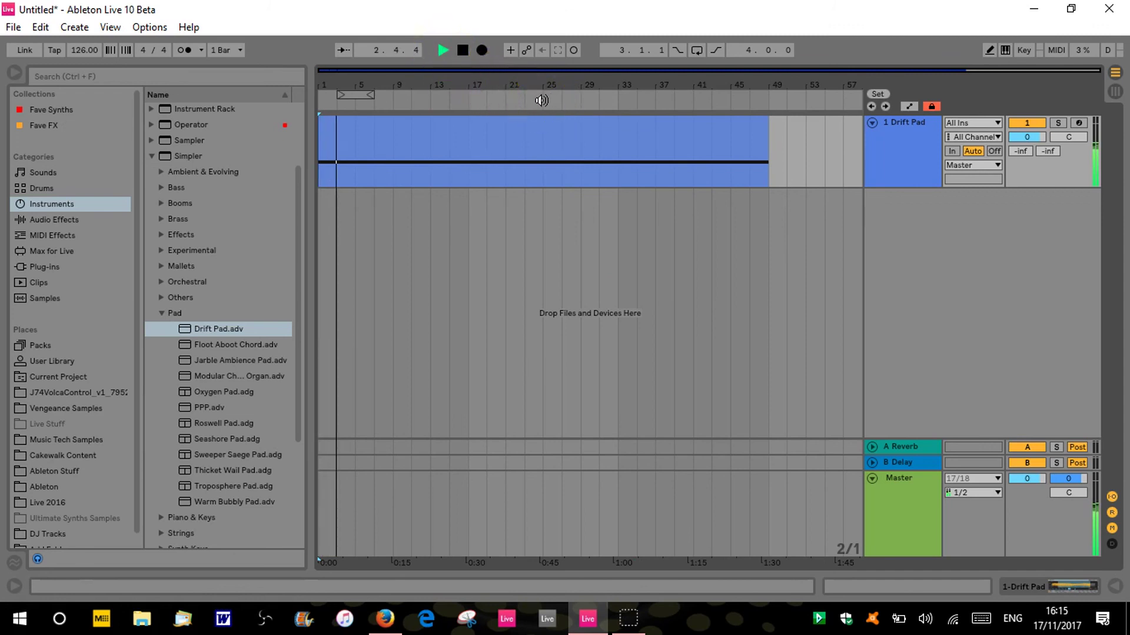
pyautogui.click(541, 100)
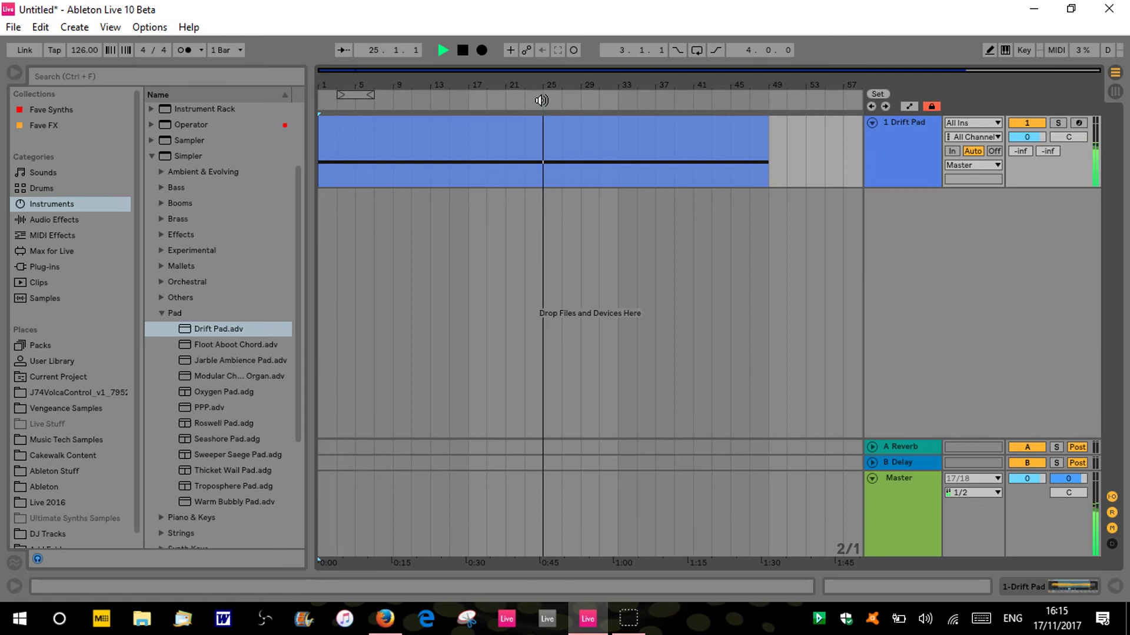
pyautogui.click(463, 52)
# Step: Re-enable Chase MIDI Notes, return to 1.1.1, play from bar 29, and stop
pyautogui.click(146, 27)
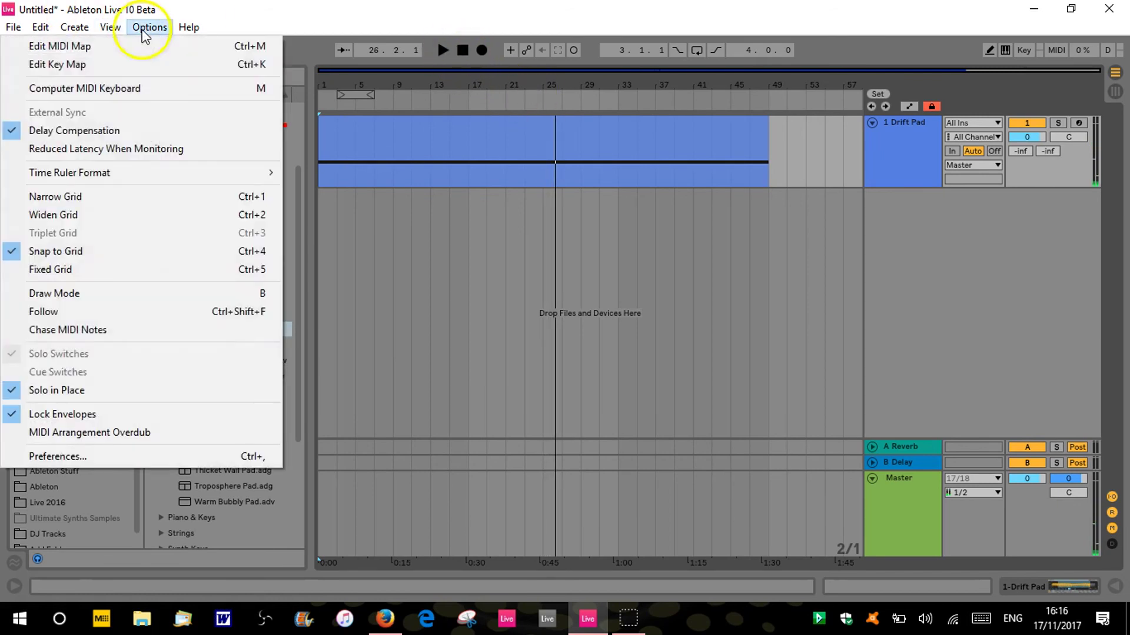
pyautogui.click(133, 330)
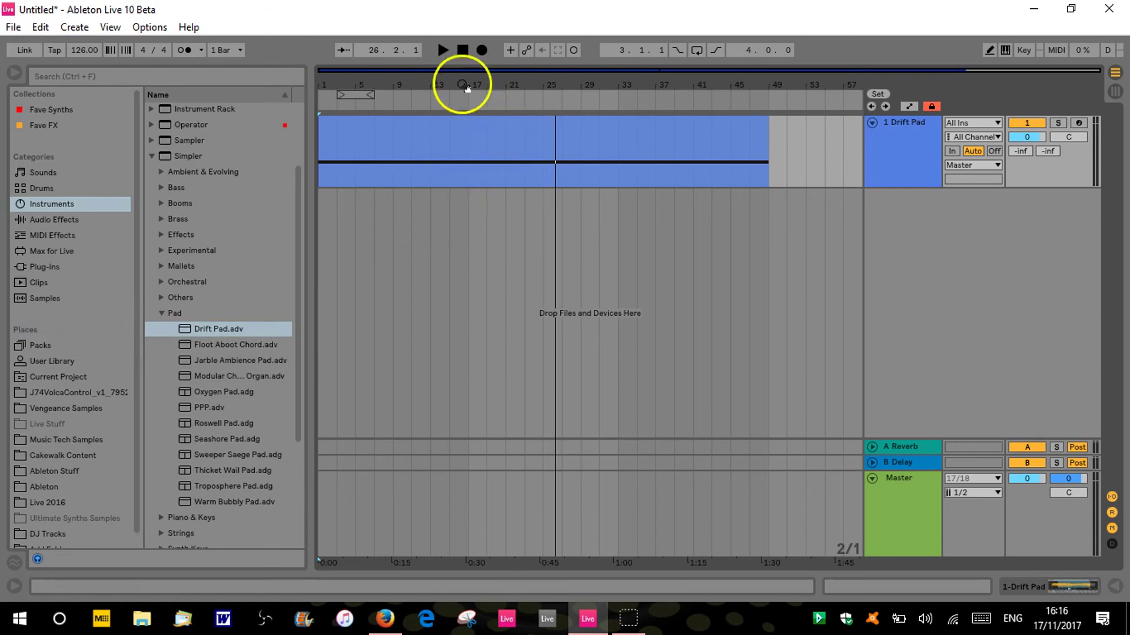
pyautogui.click(465, 49)
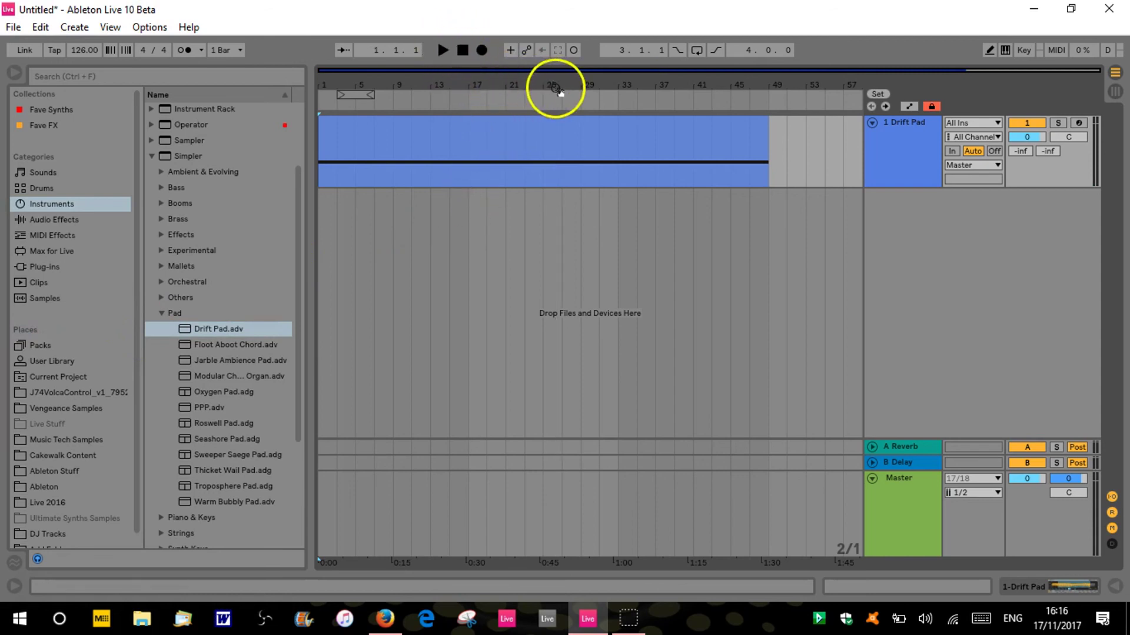
pyautogui.click(588, 103)
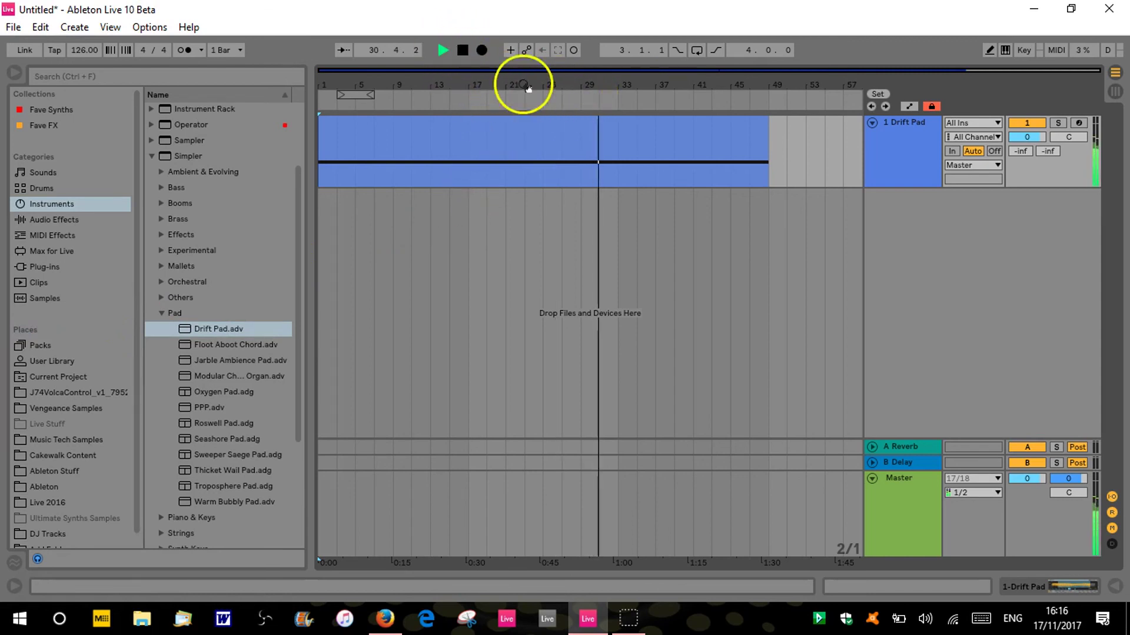
pyautogui.click(465, 52)
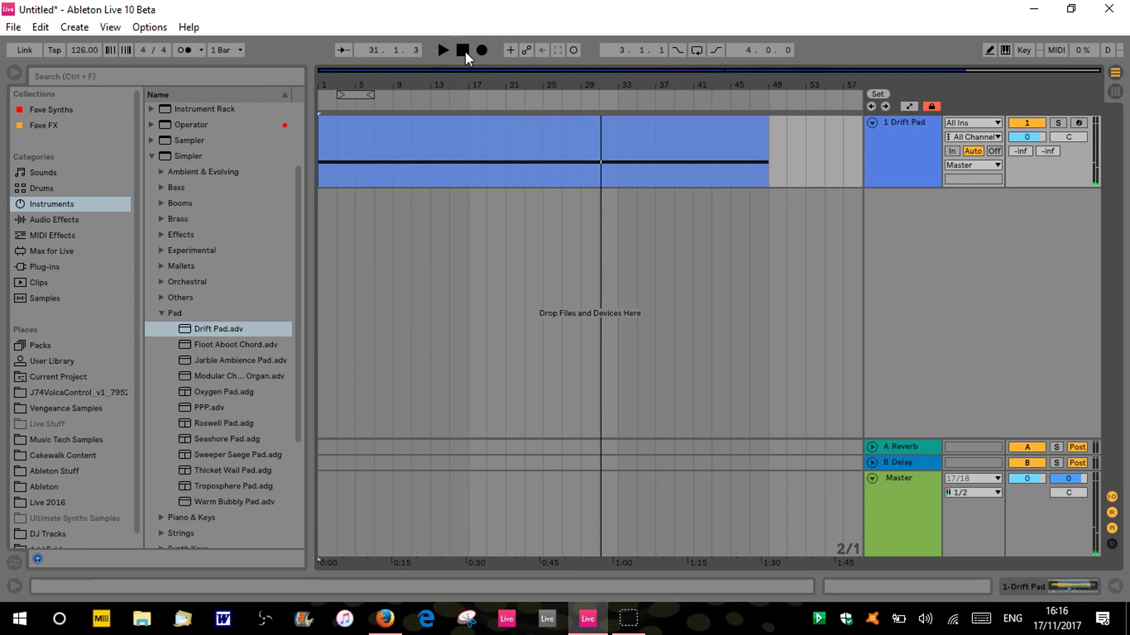